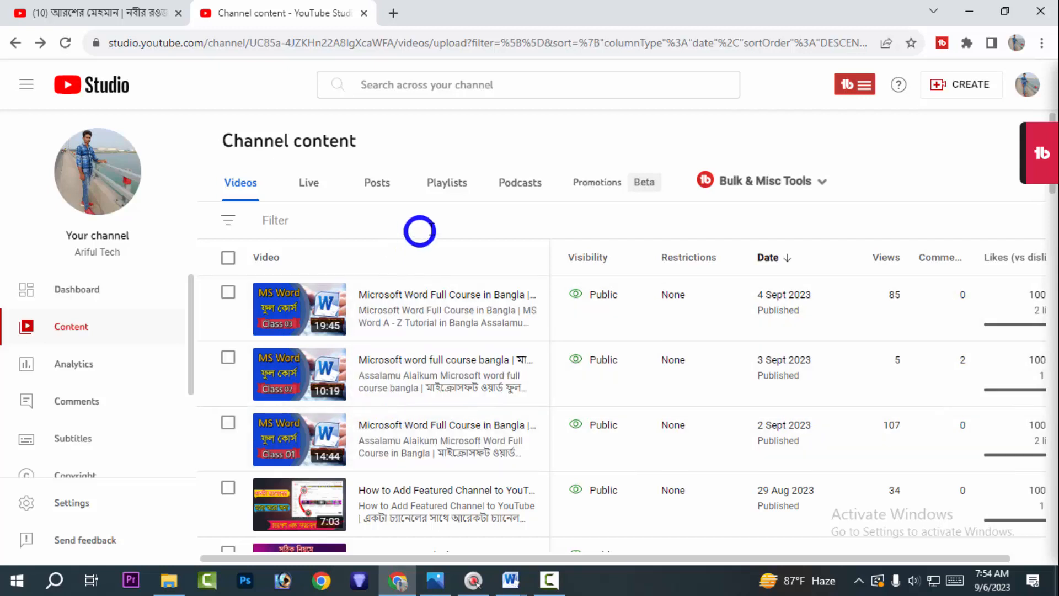
View the channel's playlists and switch to the blank Document2 in Microsoft Word.
left_click(447, 183)
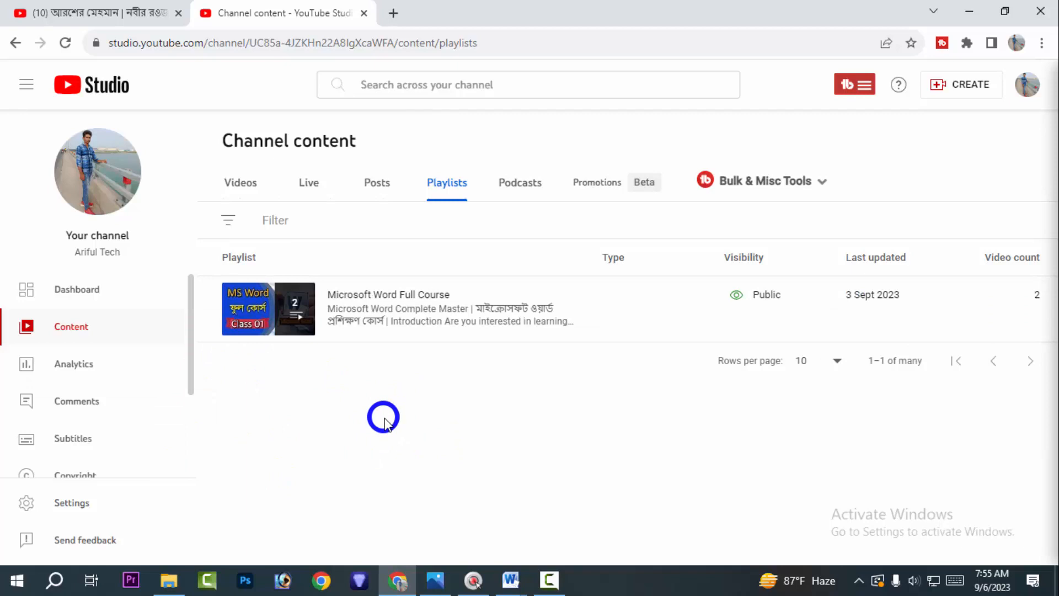
left_click(511, 580)
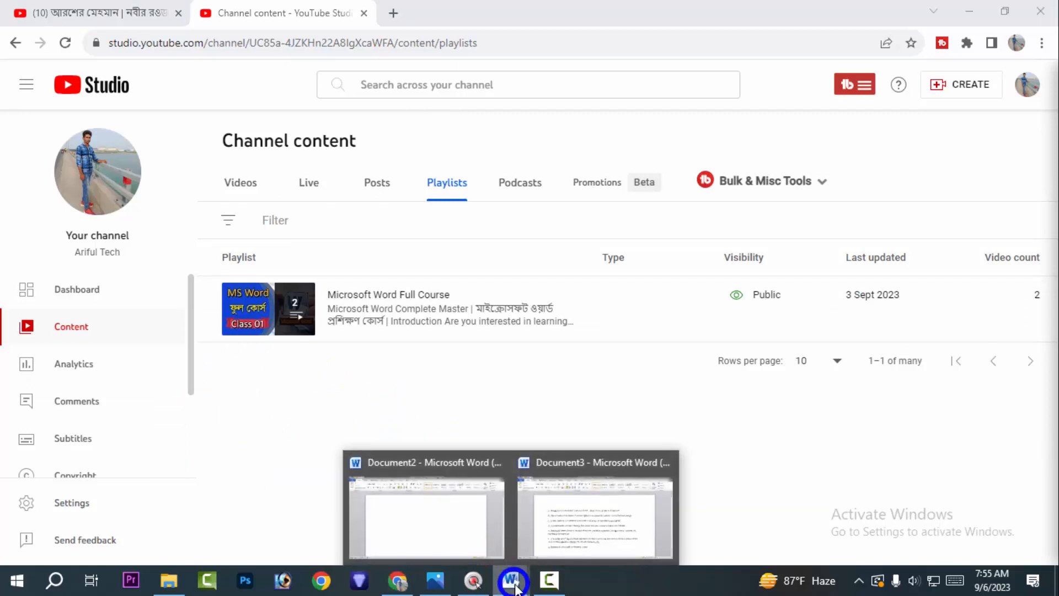
left_click(467, 527)
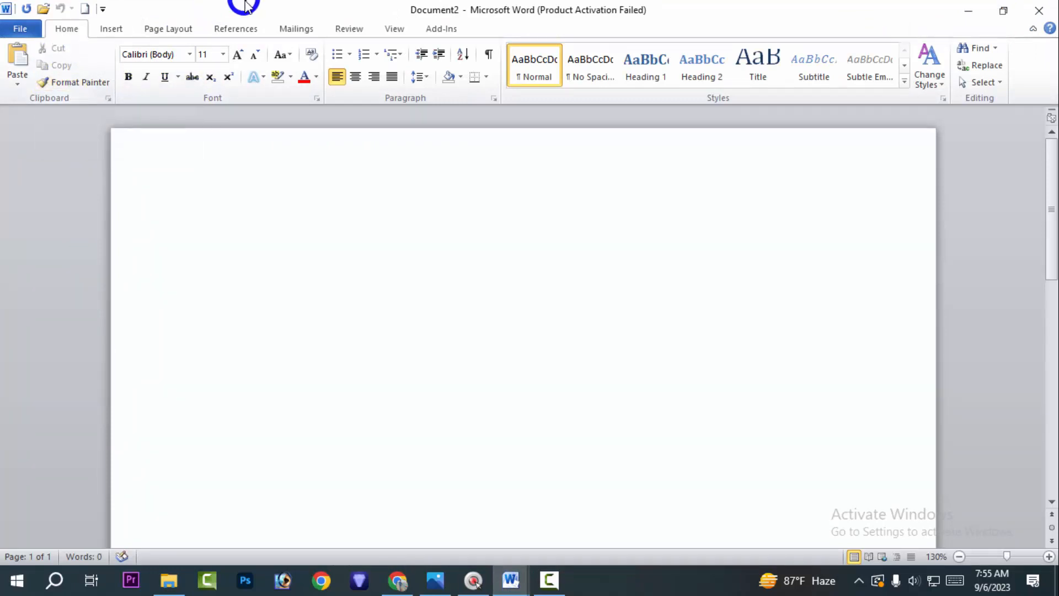
left_click(233, 99)
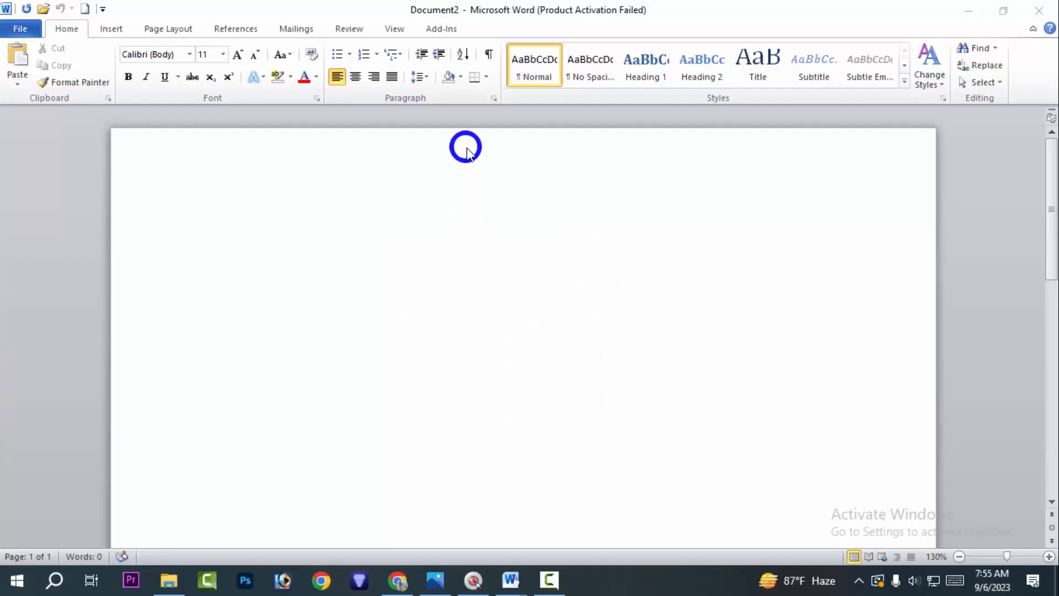
left_click(362, 95)
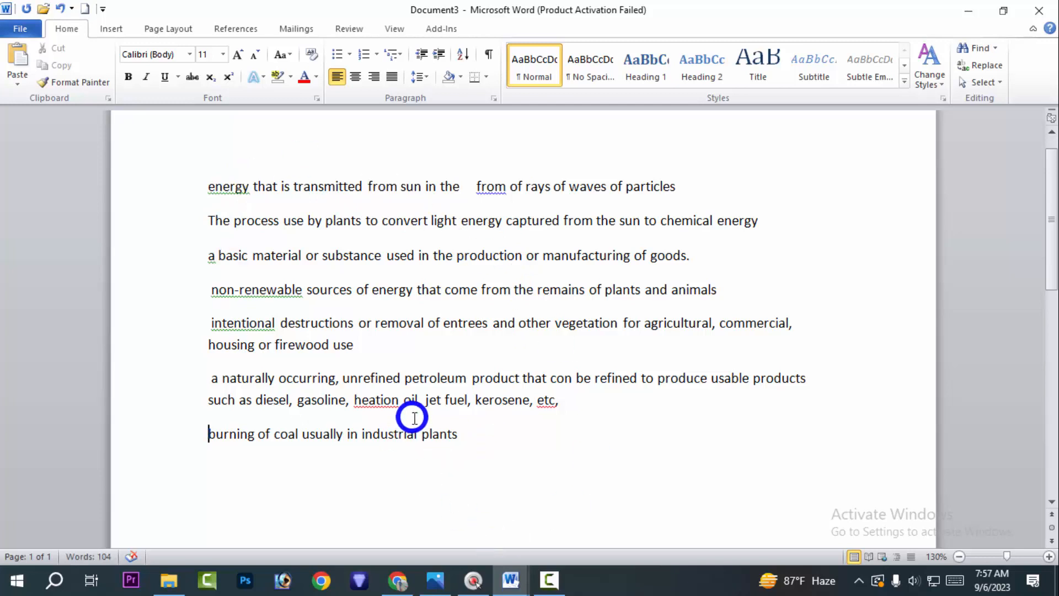
Try justified alignment on all seven paragraphs of Document3 and set them back to left alignment.
left_click_drag(208, 186, 605, 473)
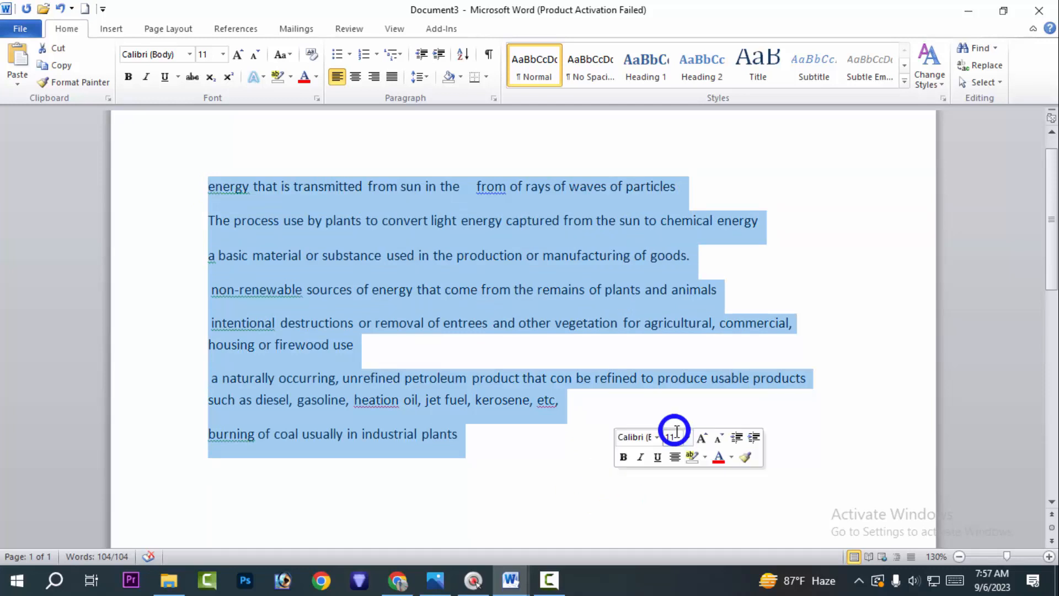
left_click(573, 486)
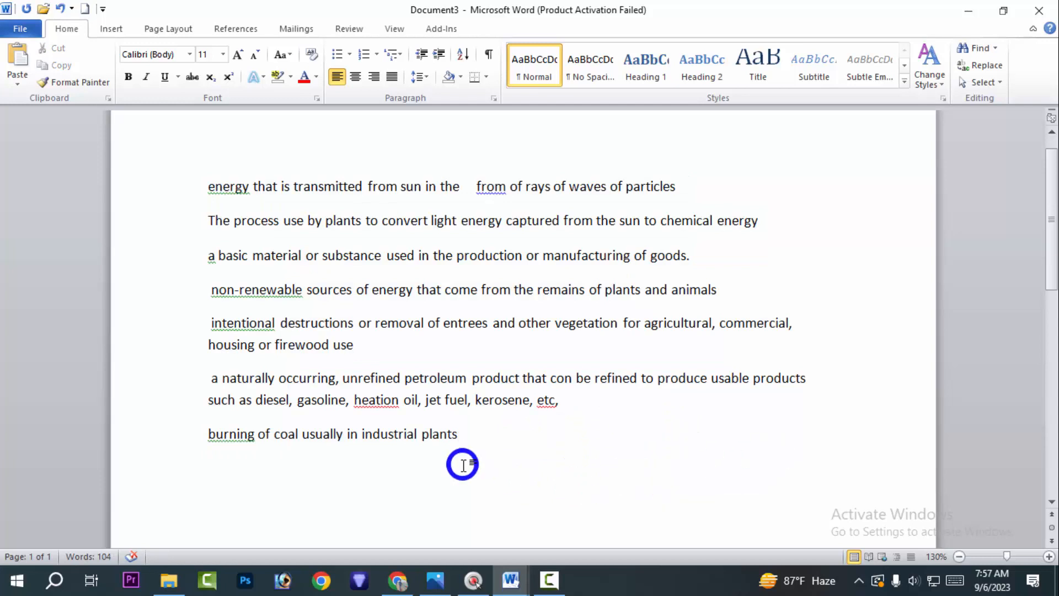
left_click_drag(472, 440, 201, 189)
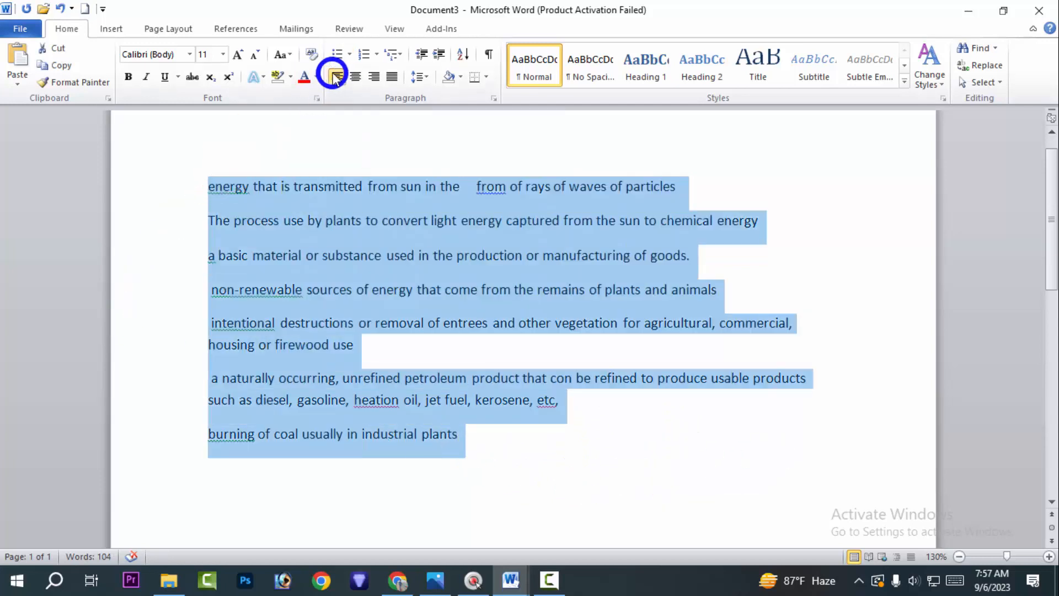
key("ctrl+j")
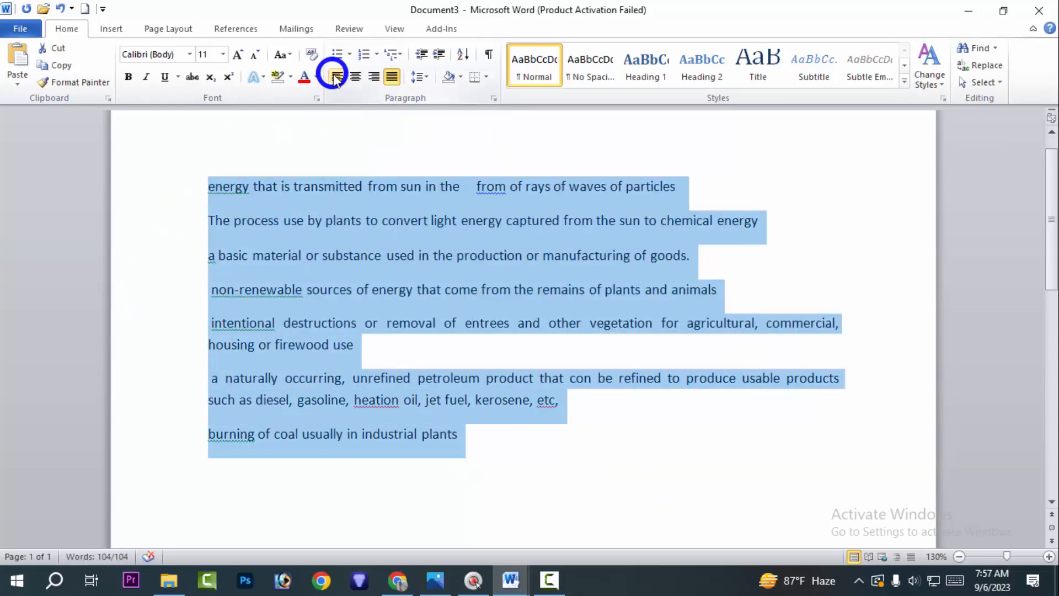
left_click(336, 79)
left_click(568, 511)
Select the whole text and center all of its paragraphs.
left_click_drag(459, 437, 201, 285)
left_click_drag(194, 131, 182, 455)
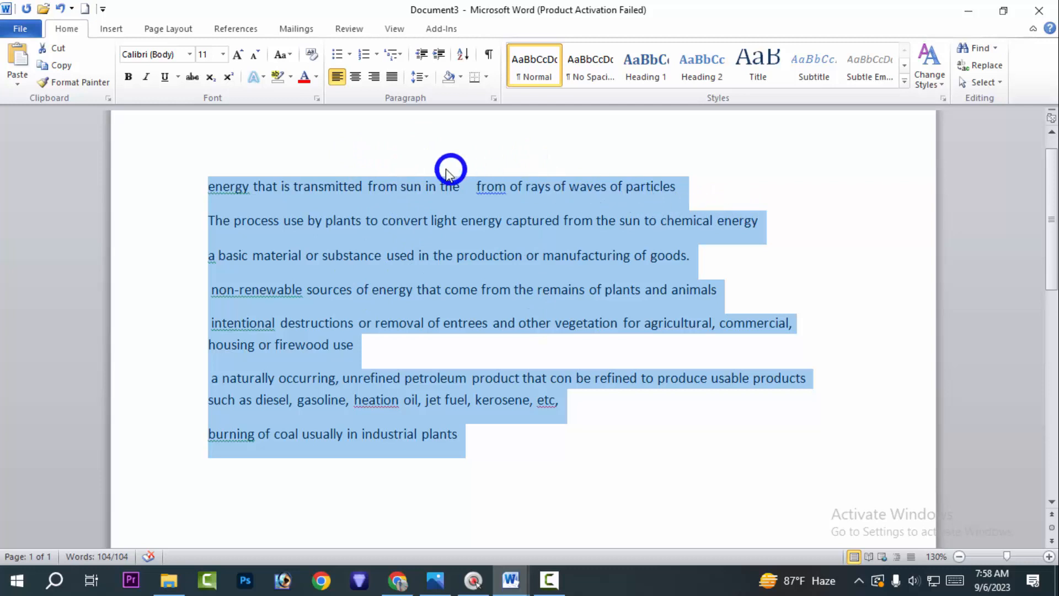
left_click(355, 76)
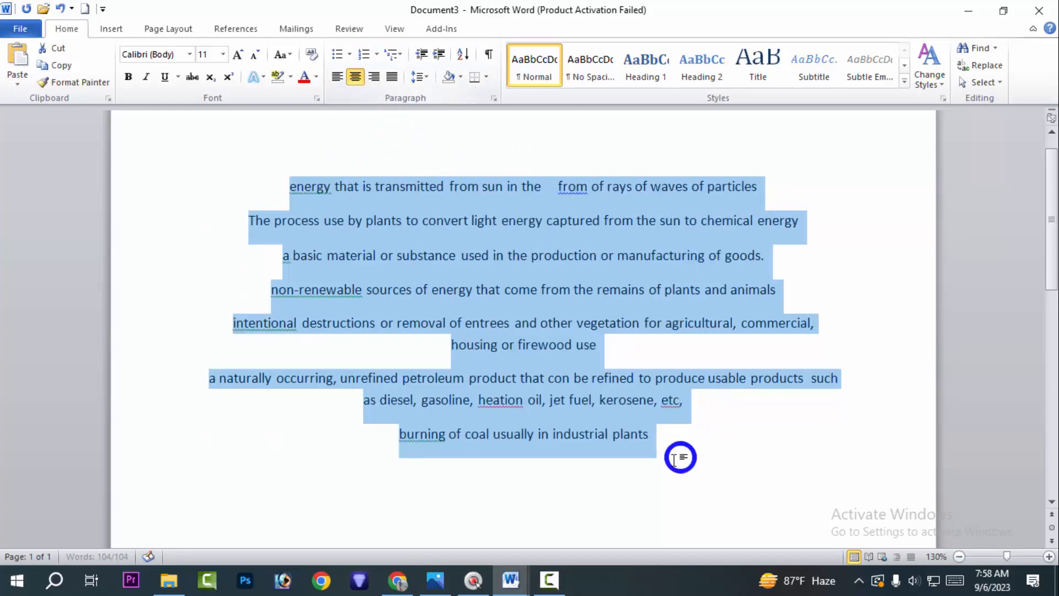
left_click(726, 487)
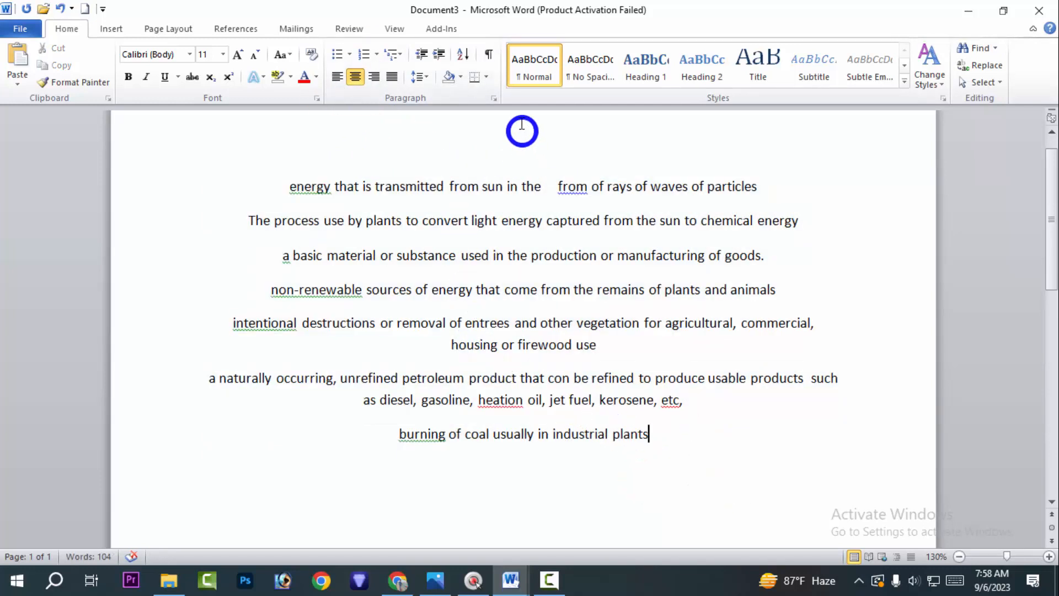
left_click_drag(518, 184, 532, 481)
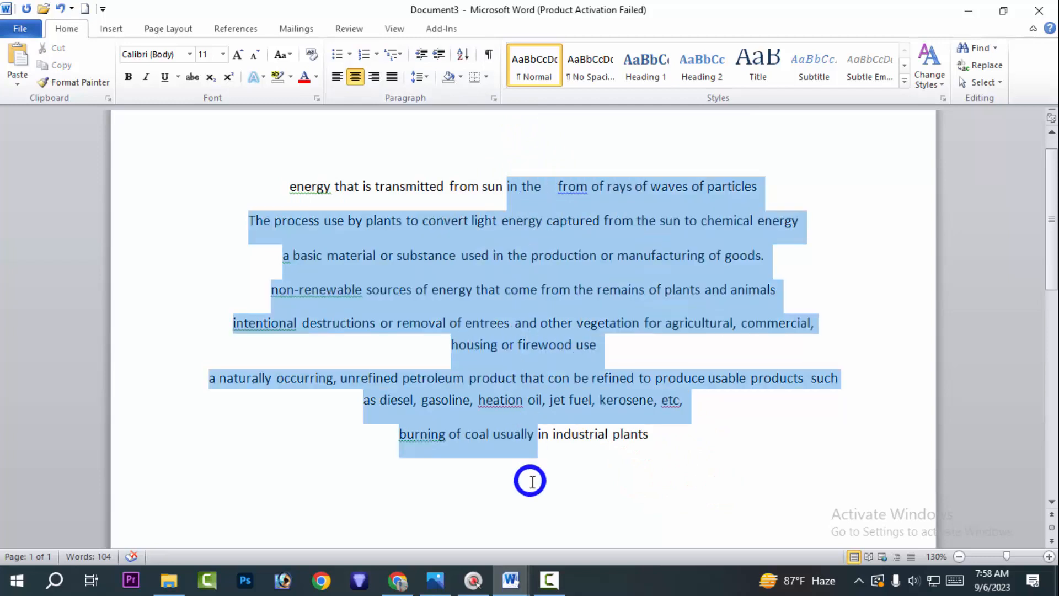
left_click_drag(598, 496, 603, 497)
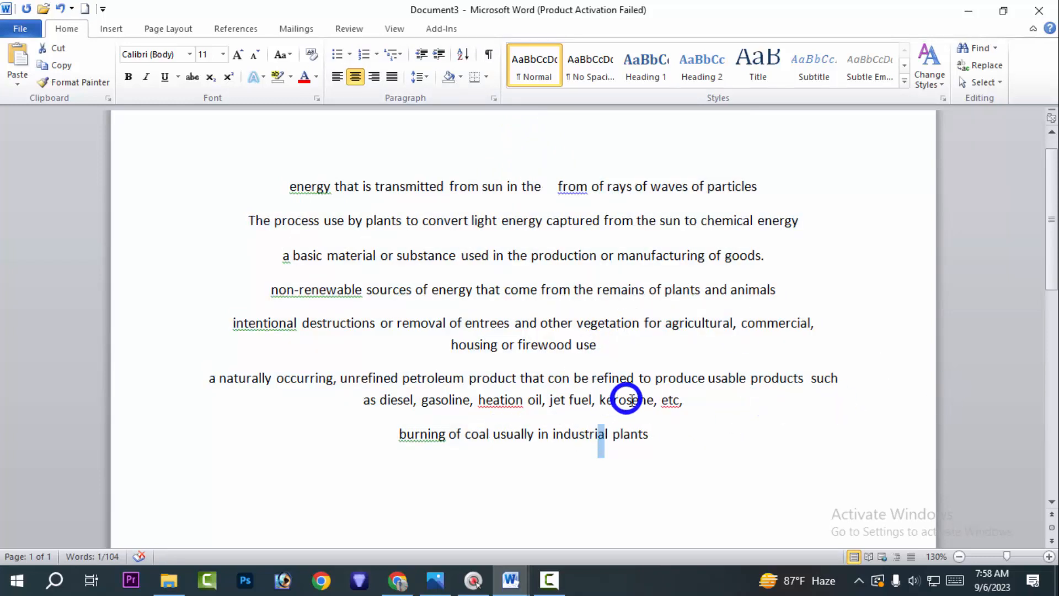
mouse_move(507, 190)
left_mouse_down()
mouse_move(508, 283)
mouse_move(551, 452)
mouse_move(629, 456)
left_mouse_up()
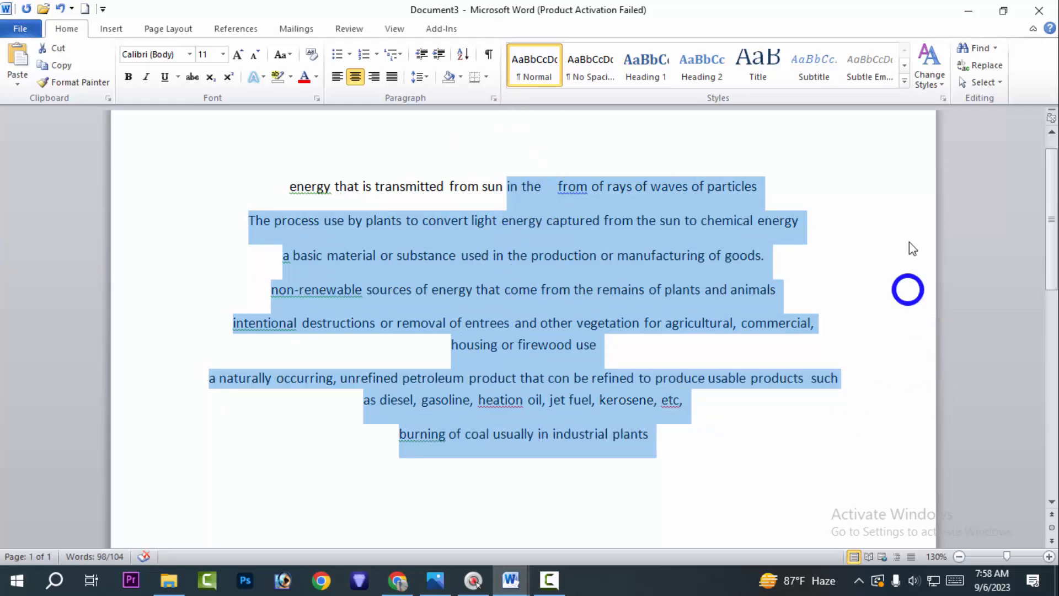
left_click(870, 376)
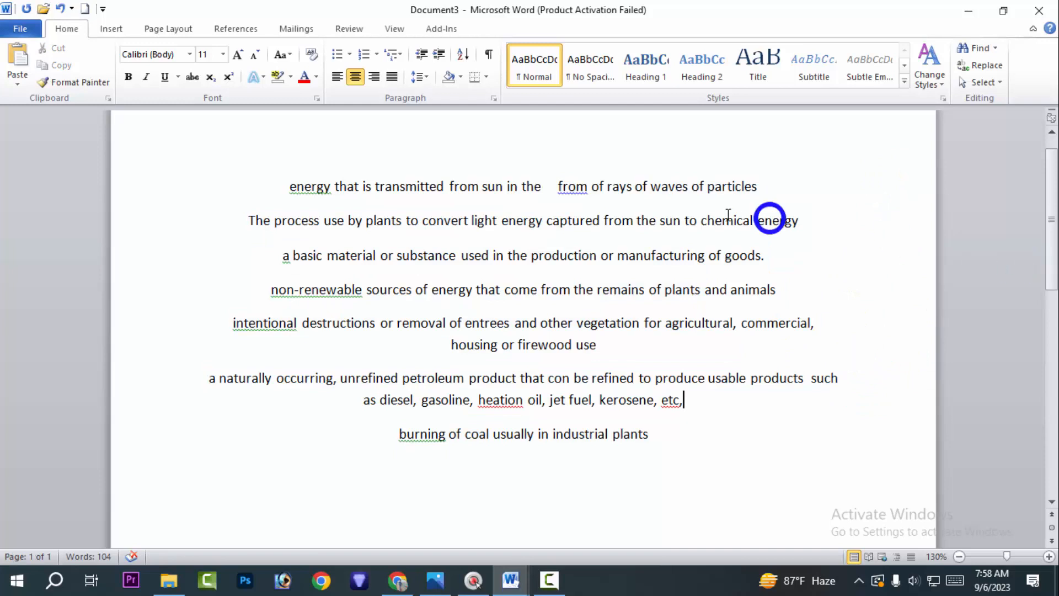
left_click_drag(541, 123, 530, 461)
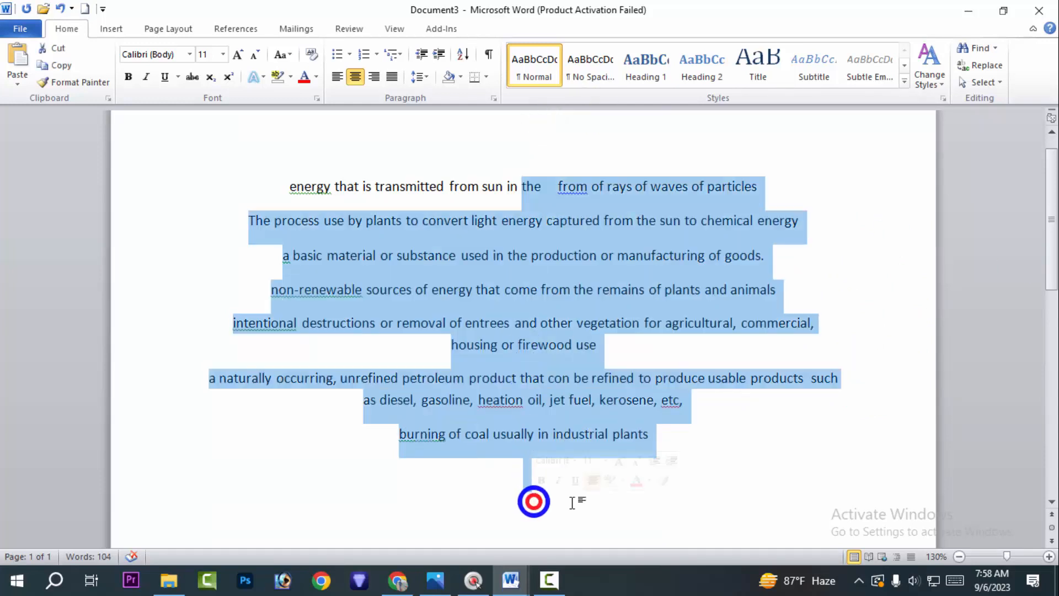
left_click(748, 490)
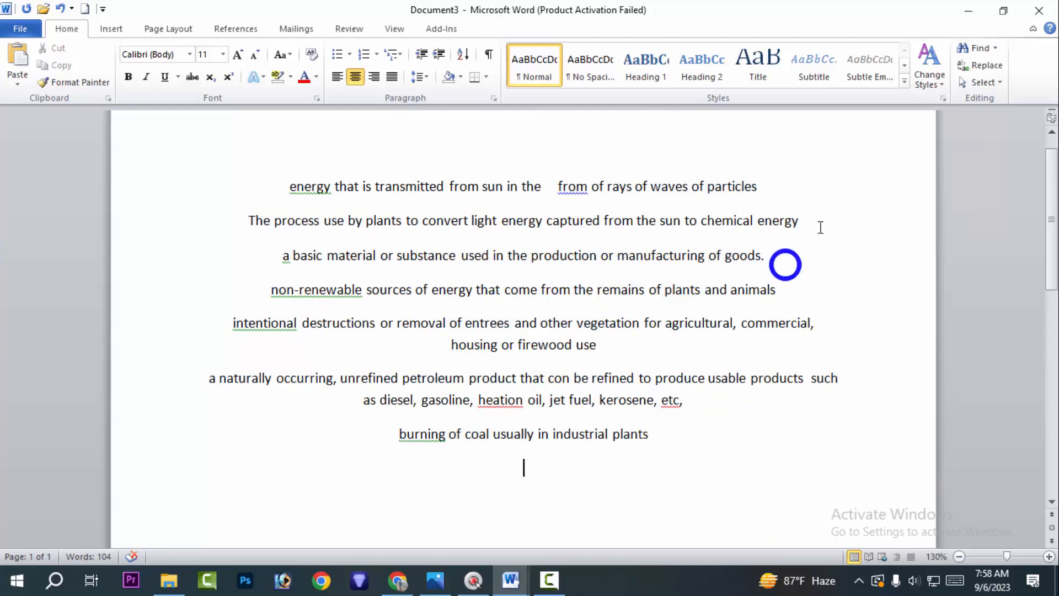
Try right alignment on only the third paragraph, about basic material, and undo it.
left_click_drag(870, 164, 901, 404)
left_click(888, 272)
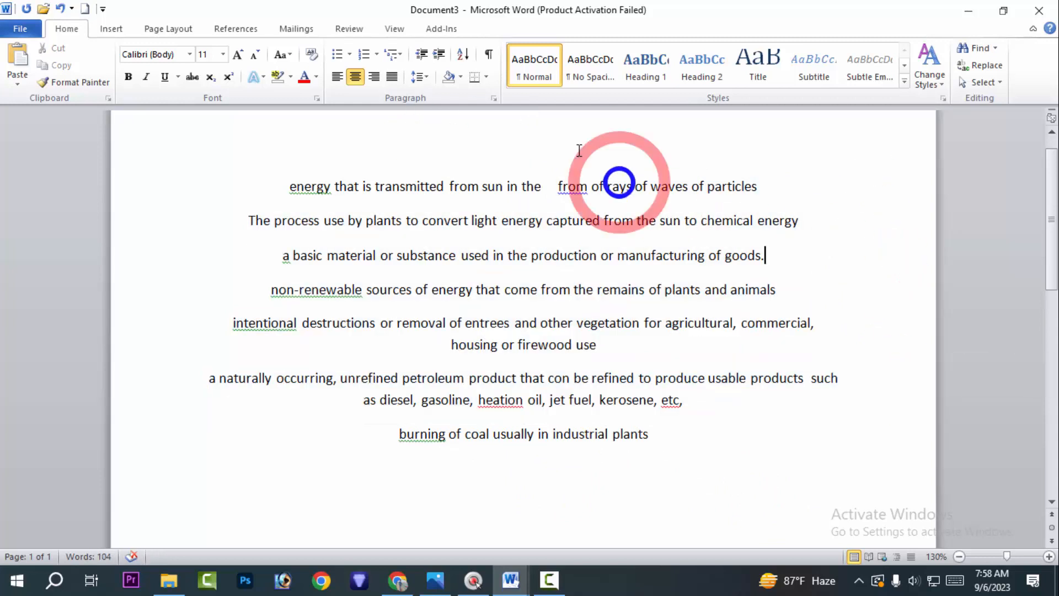
left_click(374, 77)
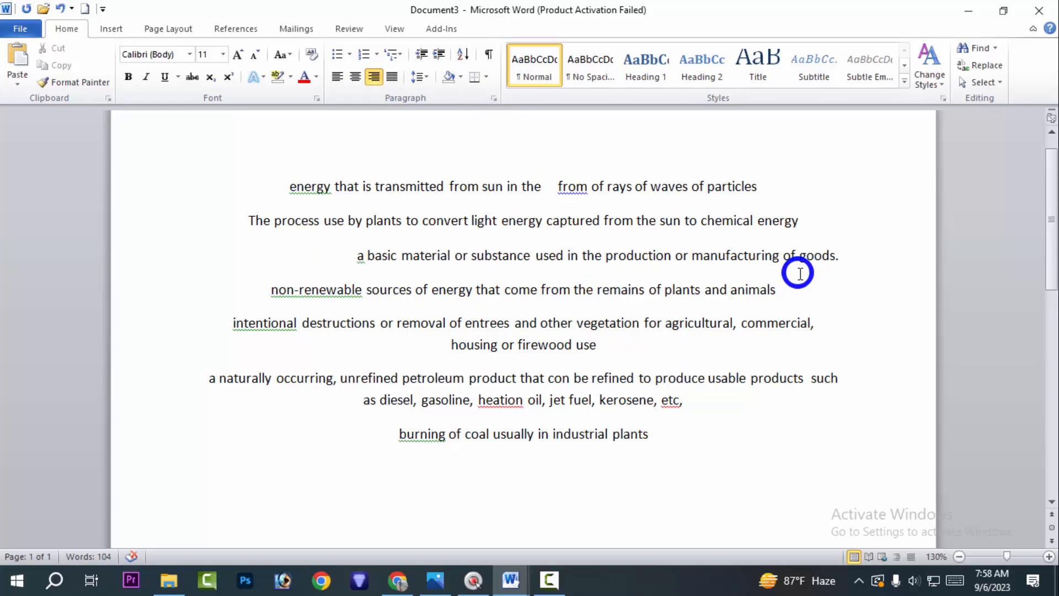
key("ctrl+z")
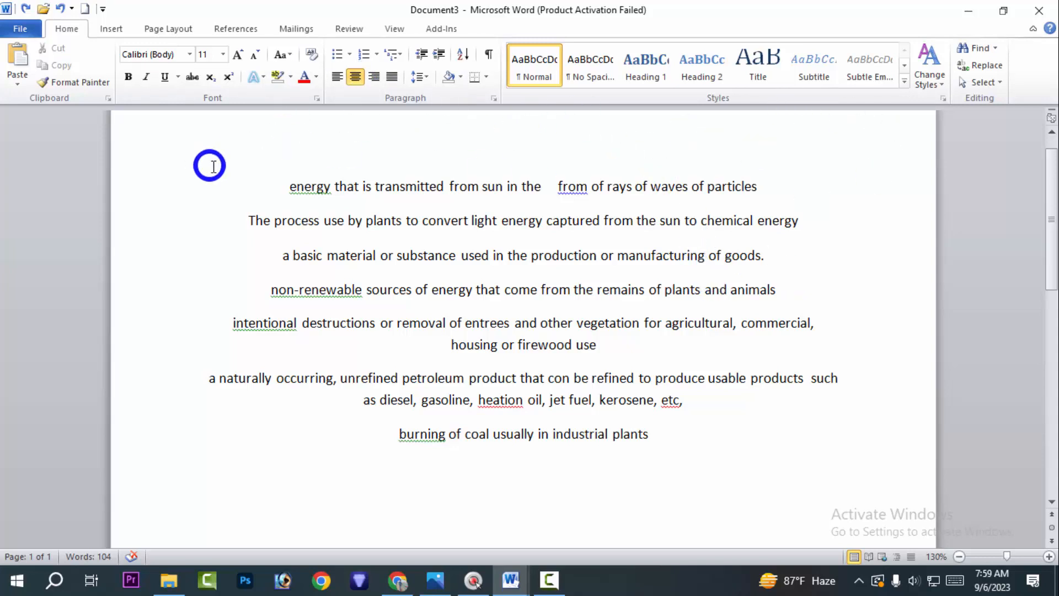
Select the whole text, including the empty line below it, and right-align every paragraph.
left_click_drag(208, 165, 672, 463)
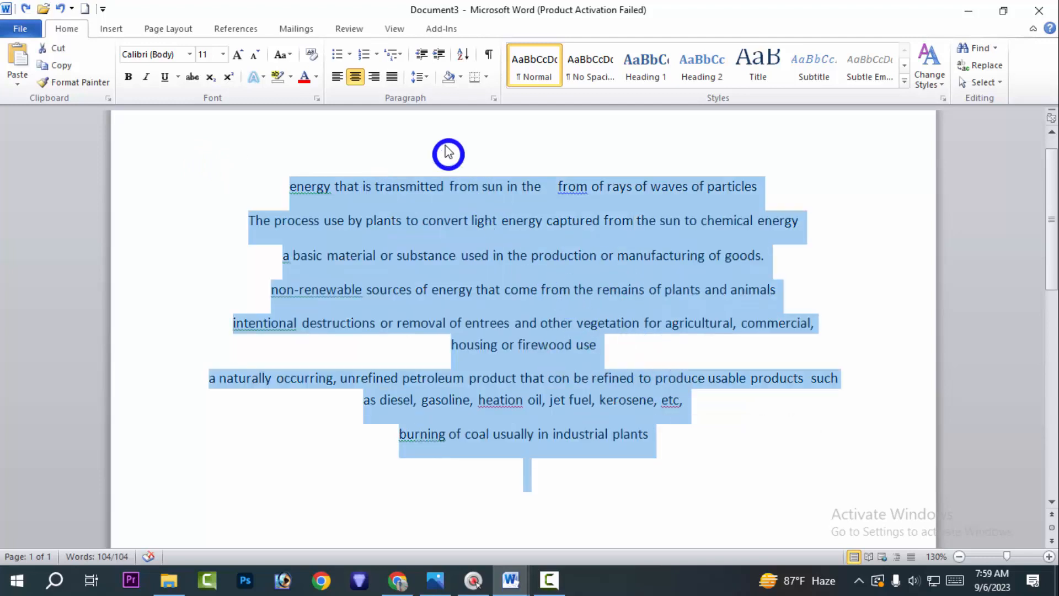
left_click(877, 405)
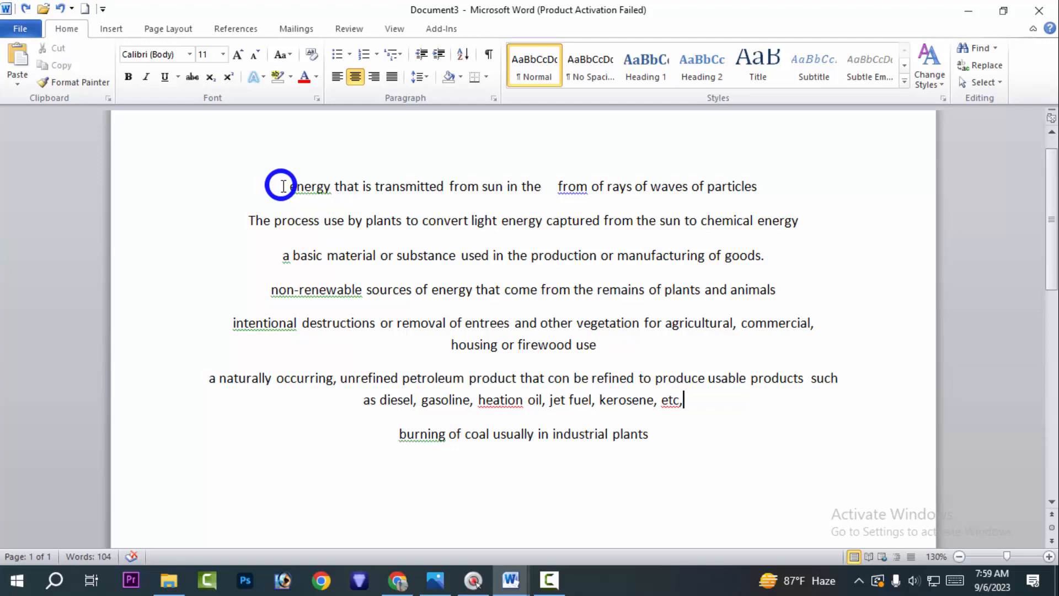
left_click_drag(281, 186, 769, 459)
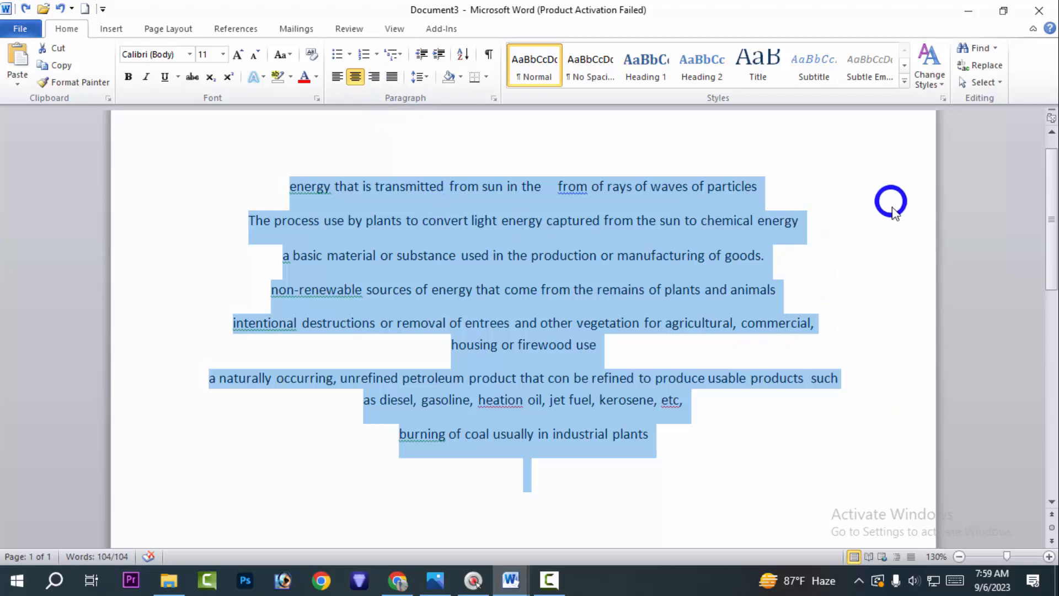
left_click(374, 76)
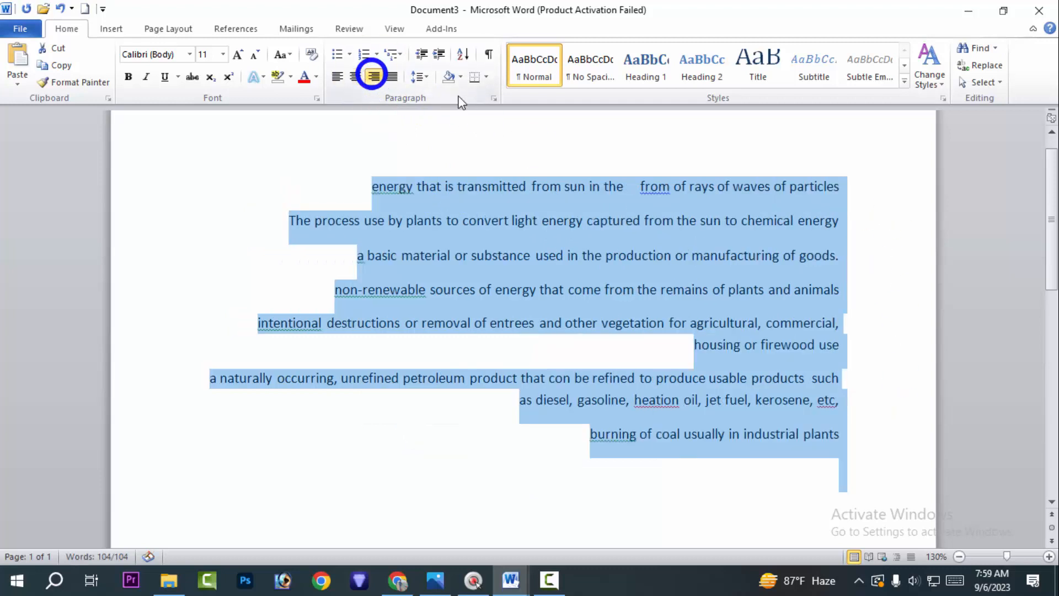
left_click(920, 285)
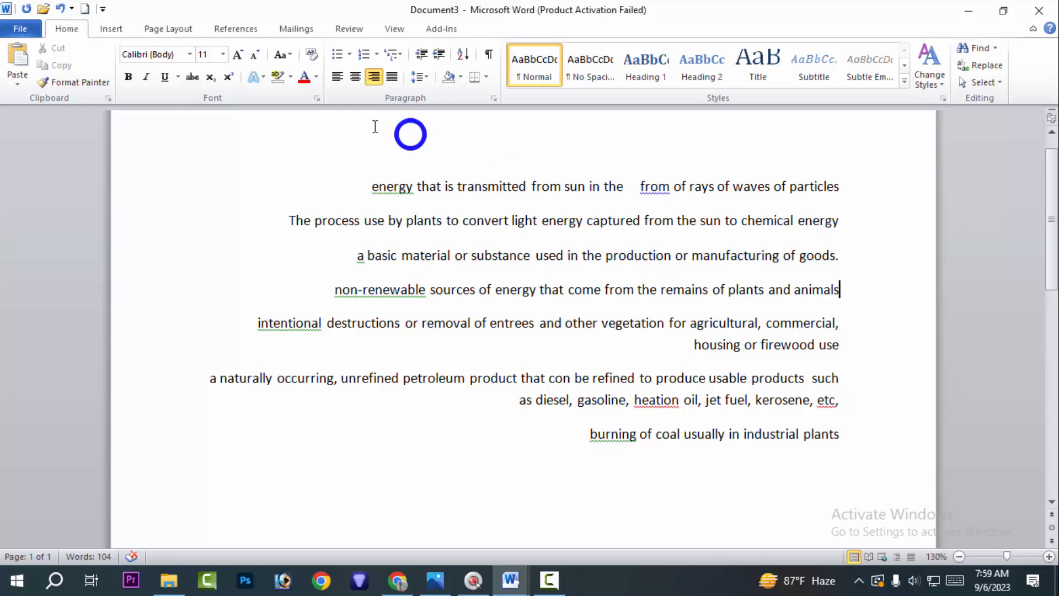
Try justified alignment on only the paragraph about non-renewable sources and undo it.
left_click(392, 81)
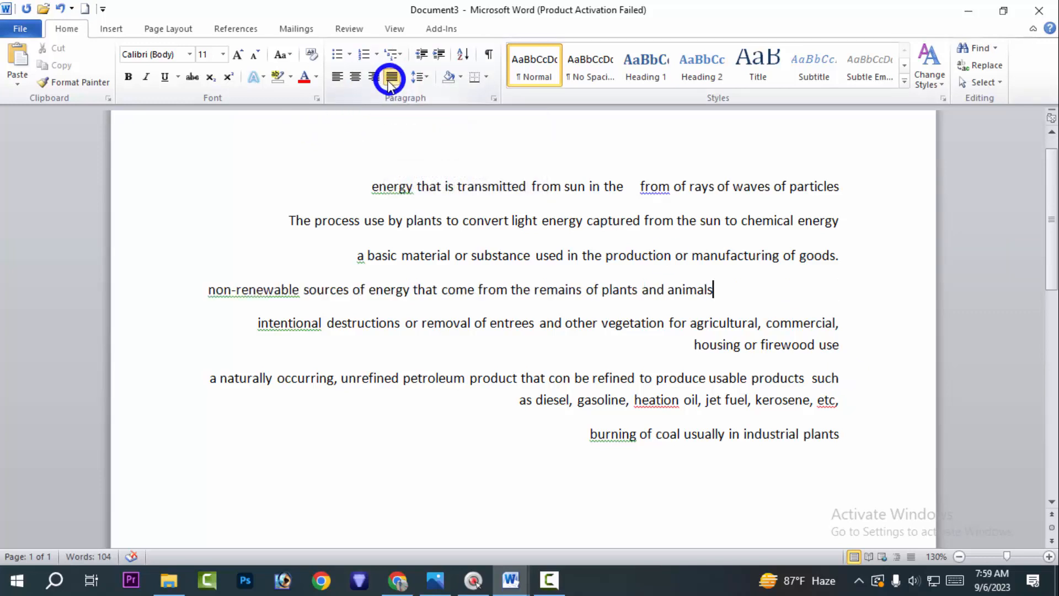
key("ctrl+z")
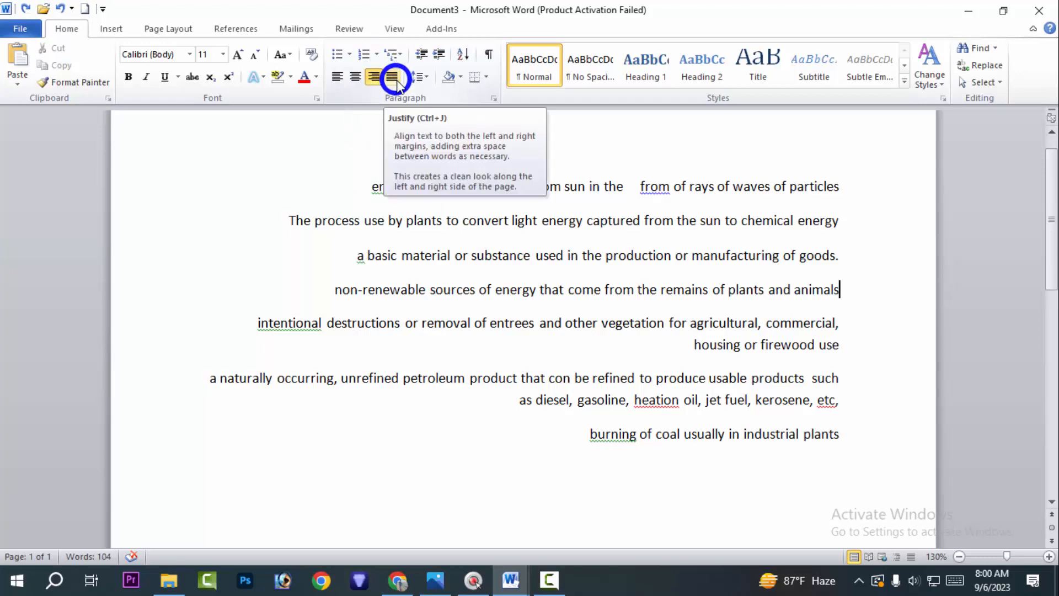
Select all seven text paragraphs, without the empty line below them, and justify them.
left_click_drag(370, 182, 794, 472)
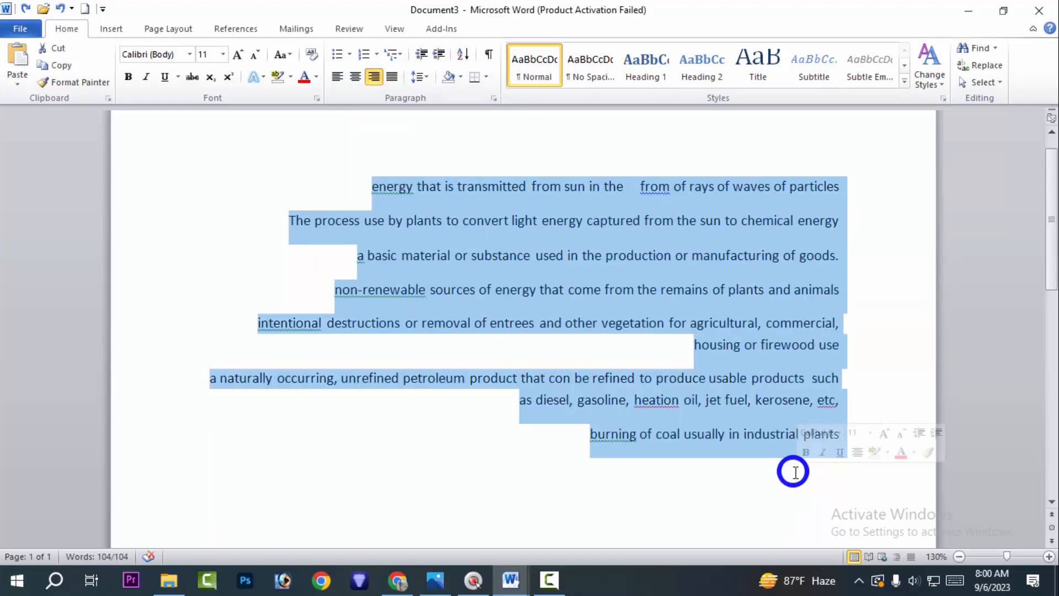
key("alt+j")
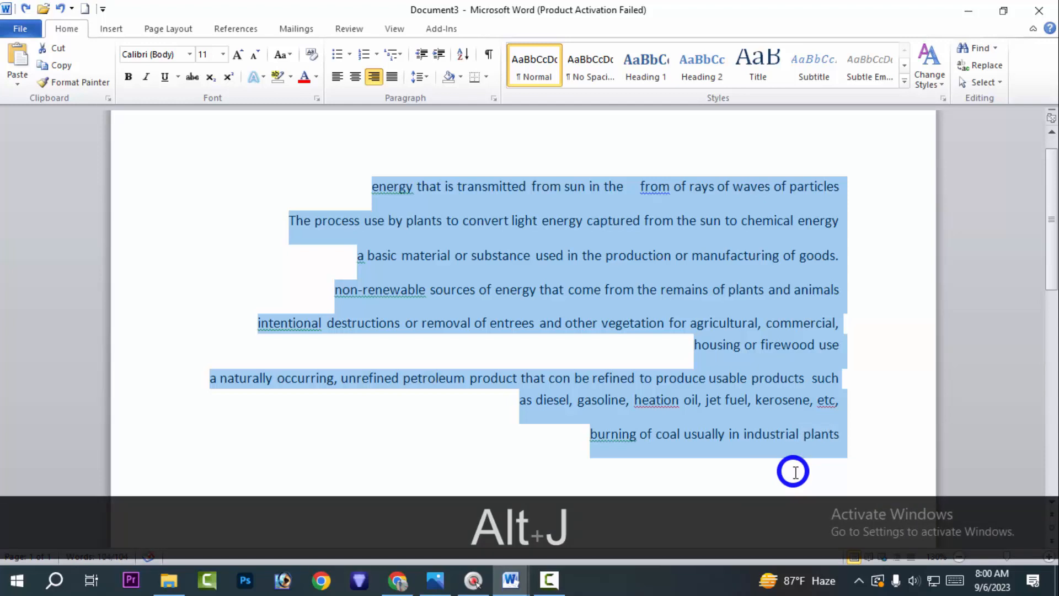
left_click(391, 77)
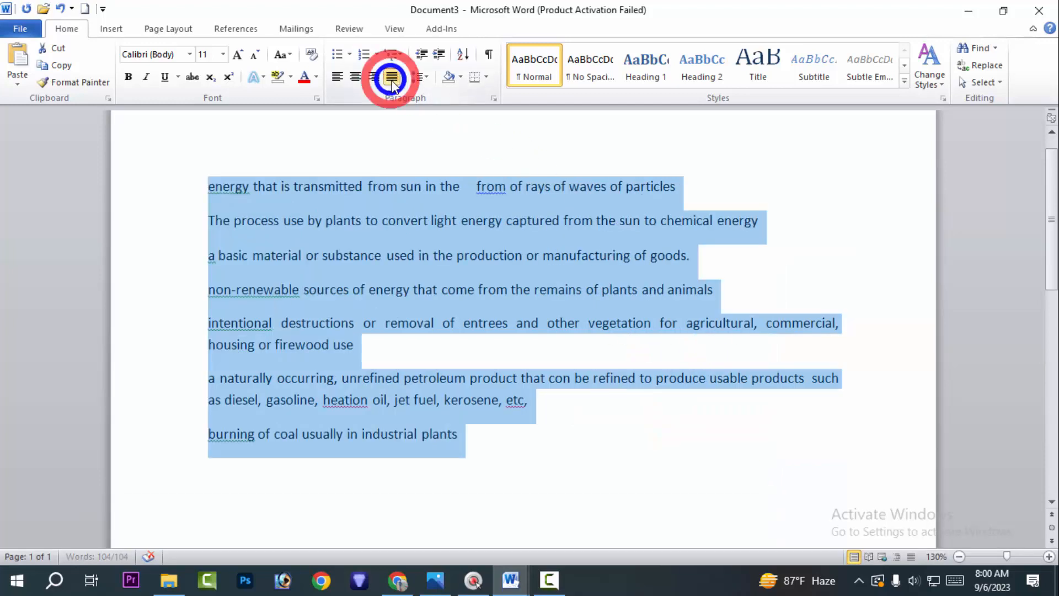
left_click(677, 415)
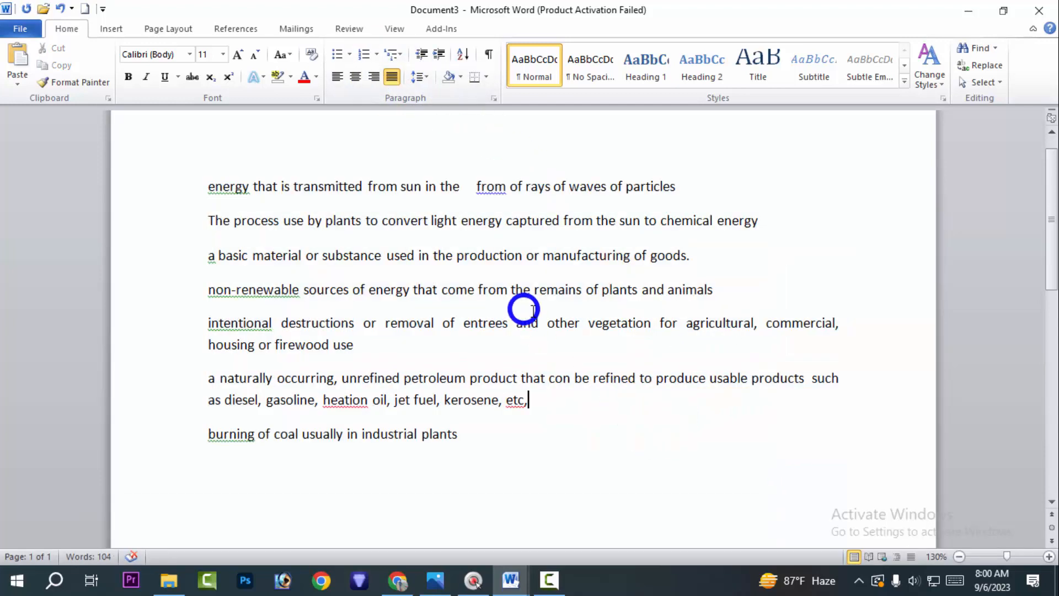
left_click_drag(567, 441, 201, 193)
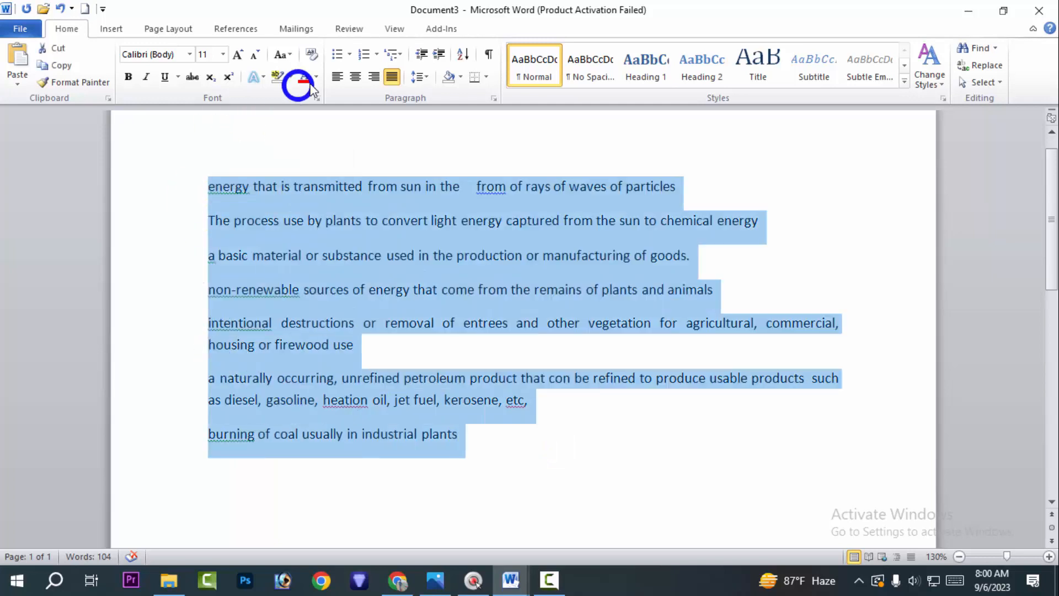
left_click(392, 83)
left_click(392, 84)
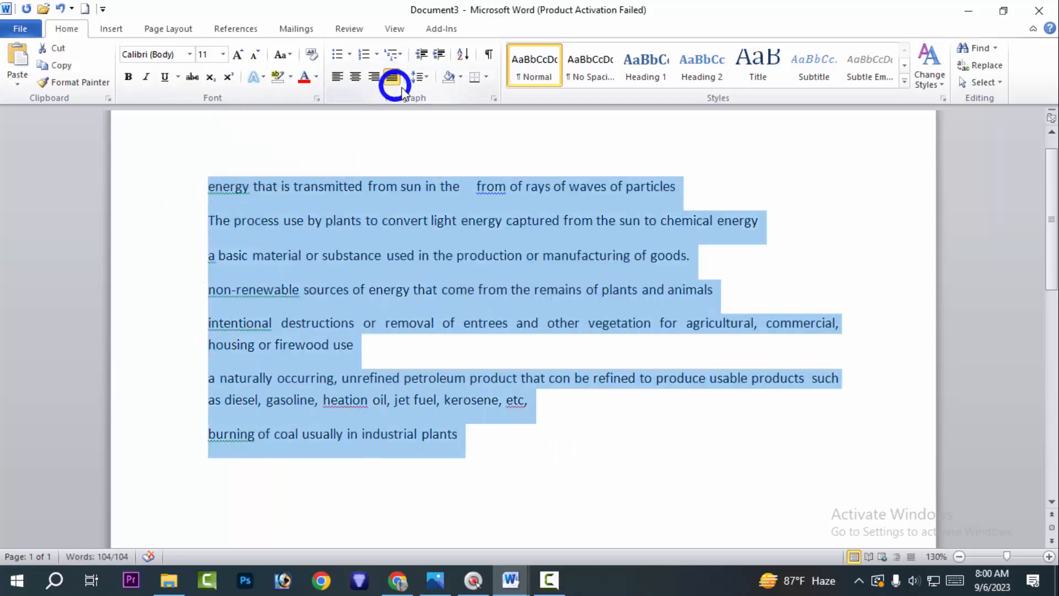
left_click(731, 534)
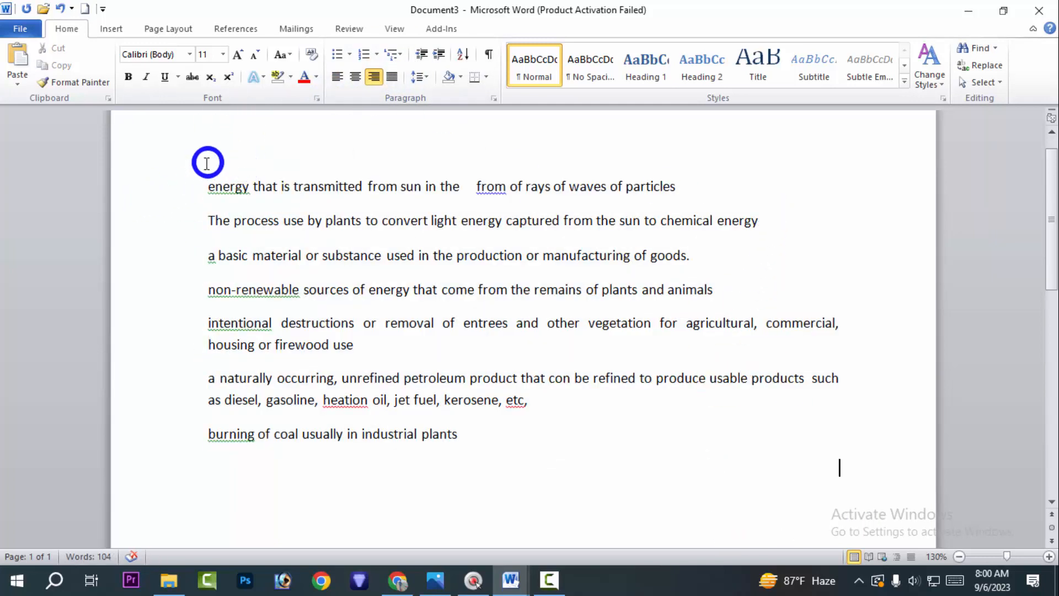
left_click(196, 187)
left_click_drag(194, 264, 194, 459)
left_click_drag(220, 278, 167, 437)
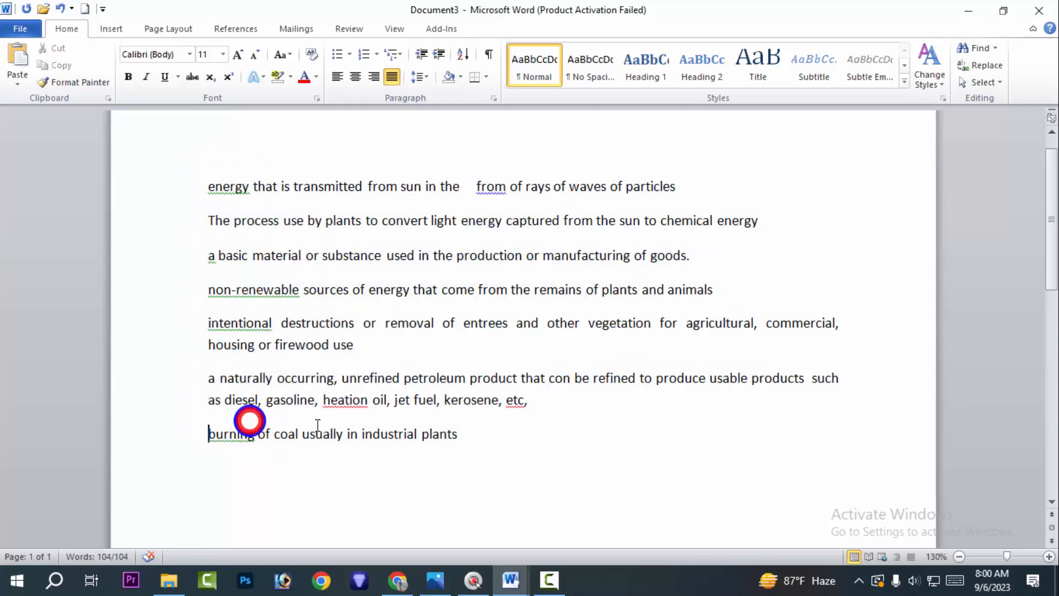
left_click(590, 461)
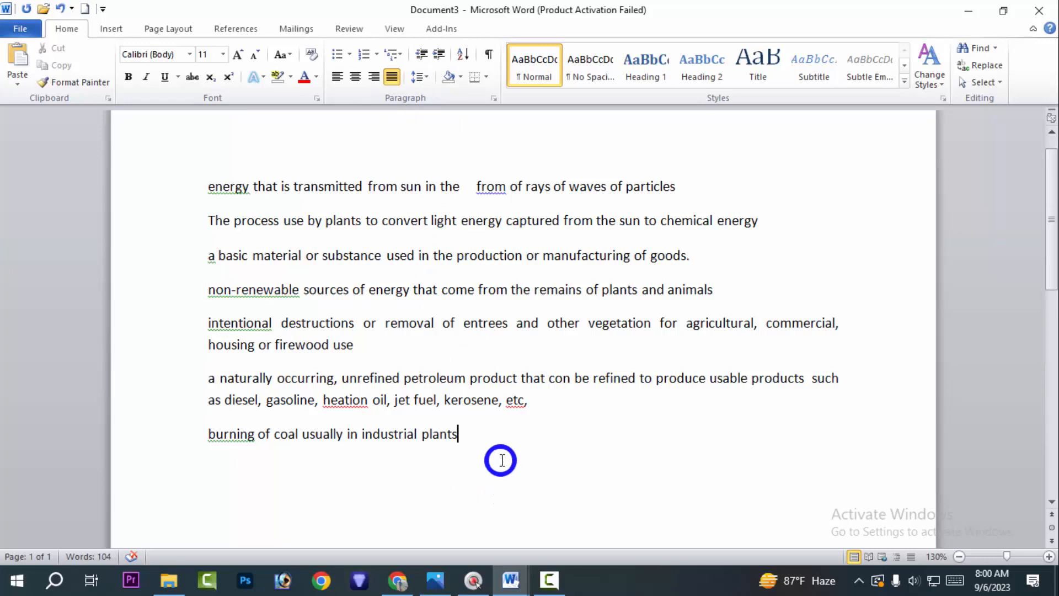
Select all seven text paragraphs and switch justification off and on, leaving them left-aligned.
left_click_drag(499, 456, 114, 214)
left_click_drag(143, 174, 143, 174)
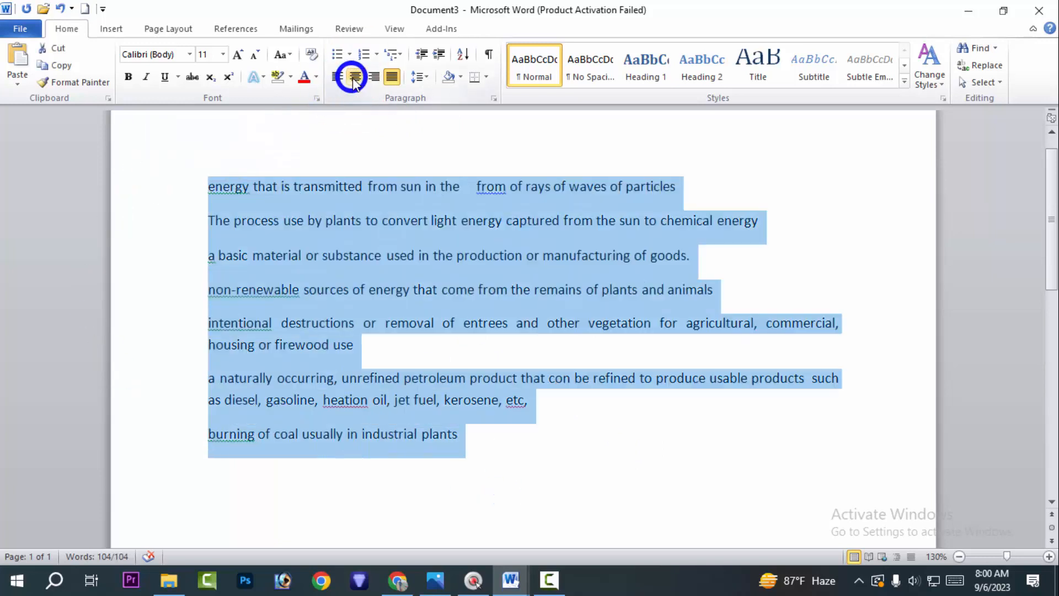
left_click(356, 77)
left_click(356, 77)
left_click(392, 77)
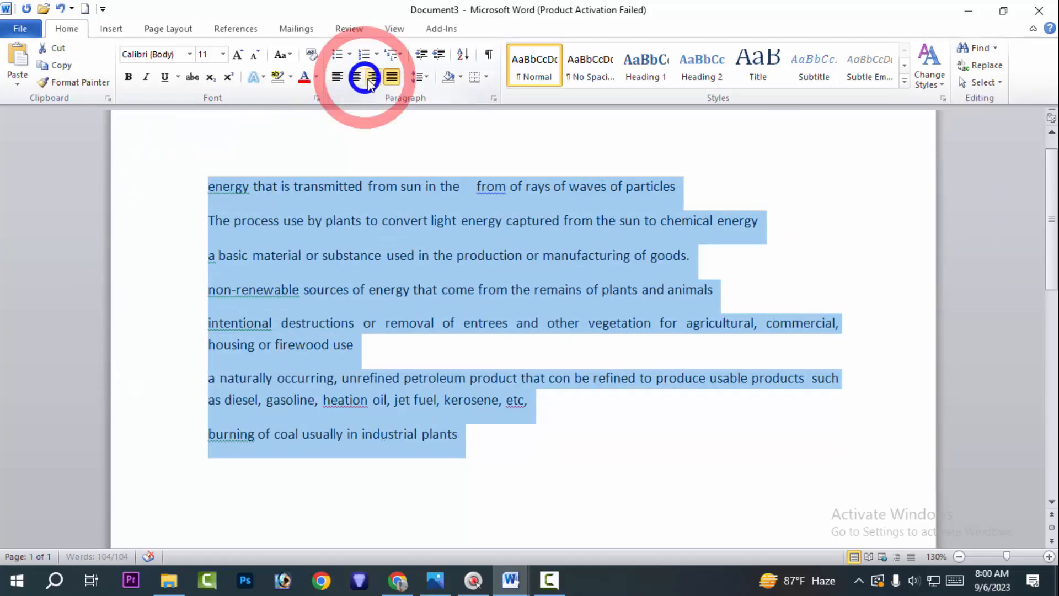
left_click(393, 77)
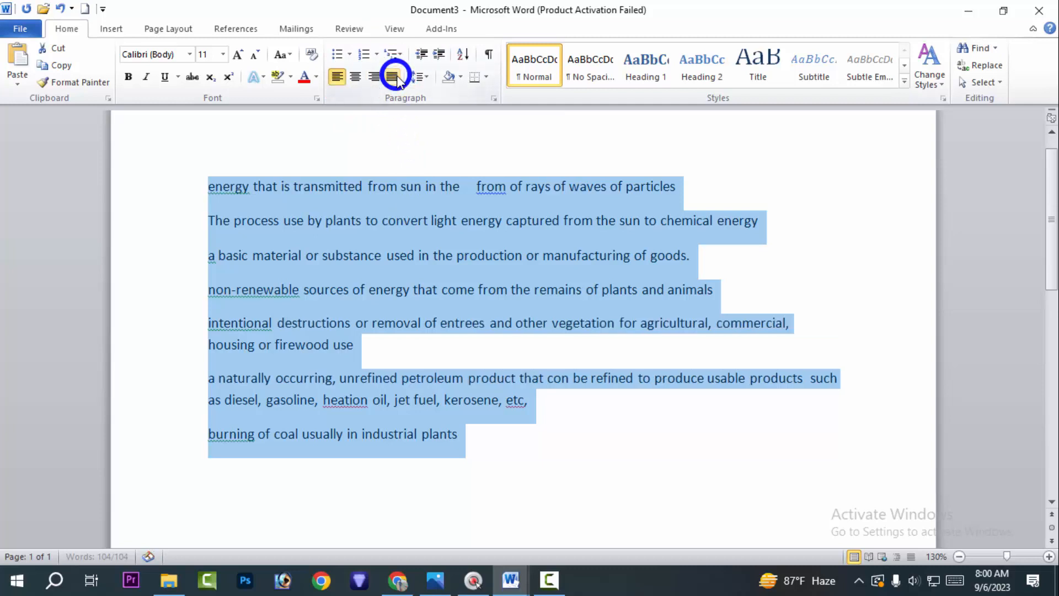
left_click(393, 76)
left_click(393, 77)
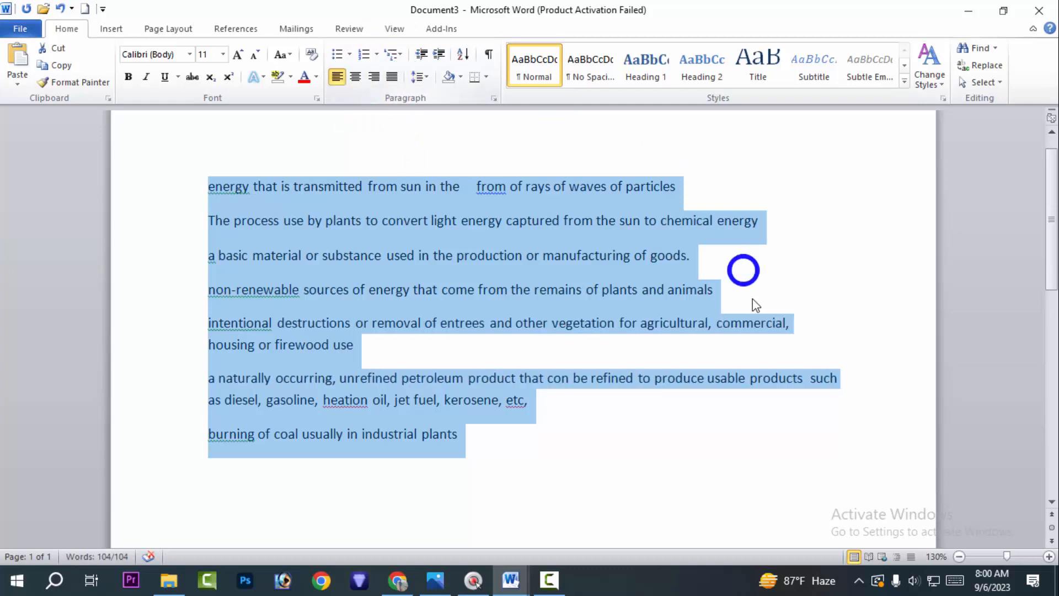
Select all seven text paragraphs and apply justified alignment to them again.
left_click(804, 247)
left_click_drag(792, 181, 798, 263)
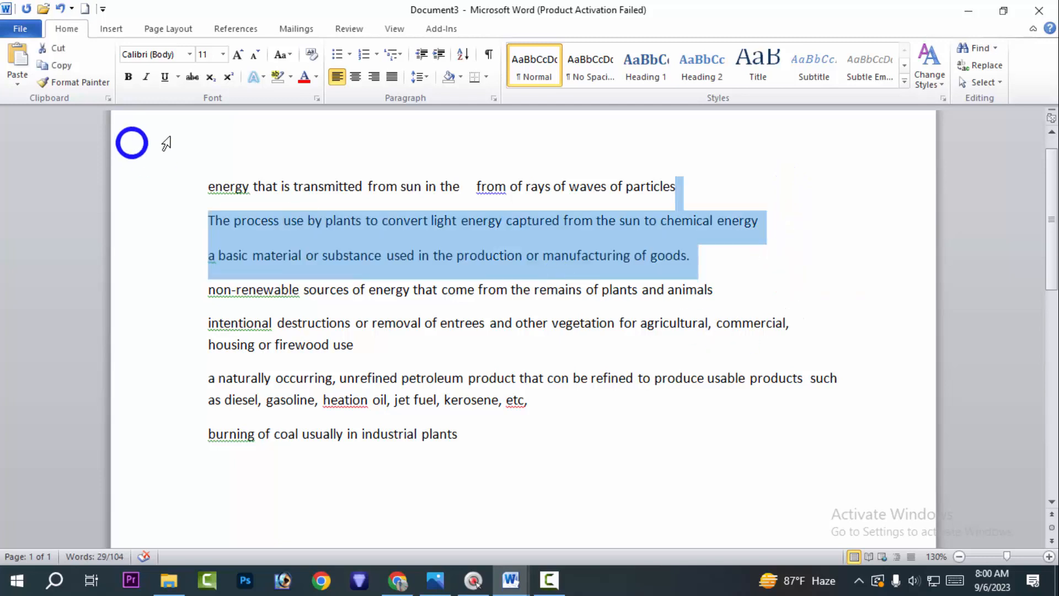
mouse_move(209, 185)
left_mouse_down()
mouse_move(182, 475)
mouse_move(185, 386)
left_mouse_up()
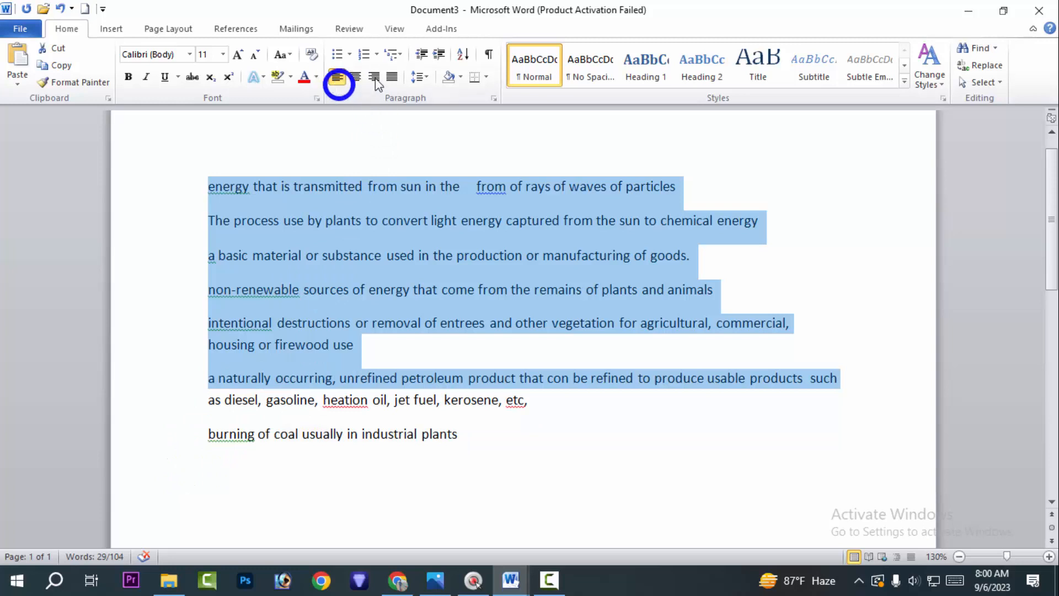
left_click(392, 76)
mouse_move(460, 448)
left_mouse_down()
mouse_move(232, 385)
mouse_move(223, 203)
left_mouse_up()
left_click(392, 77)
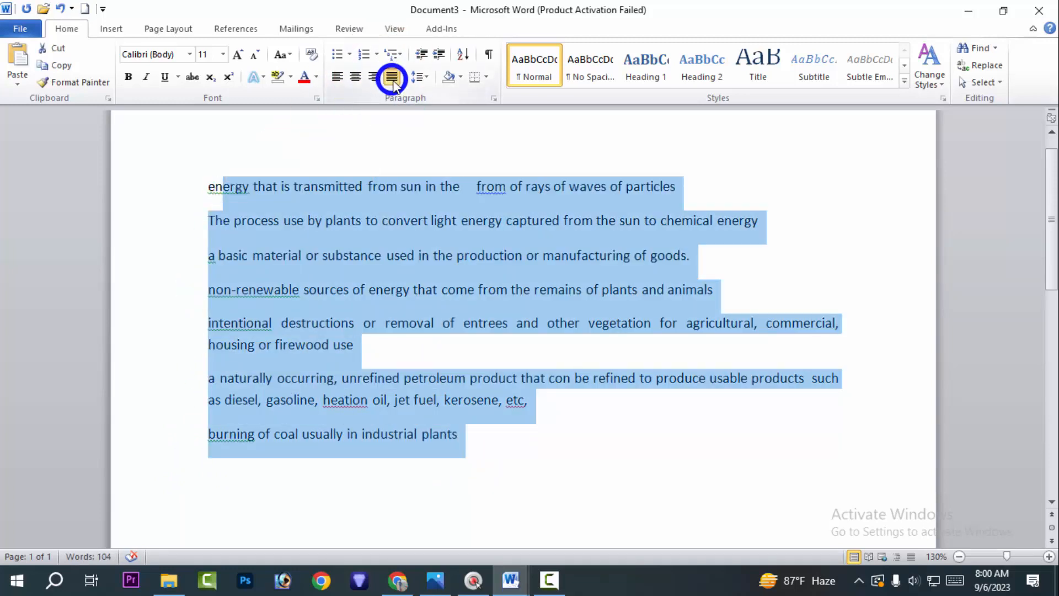
left_click_drag(533, 476, 166, 154)
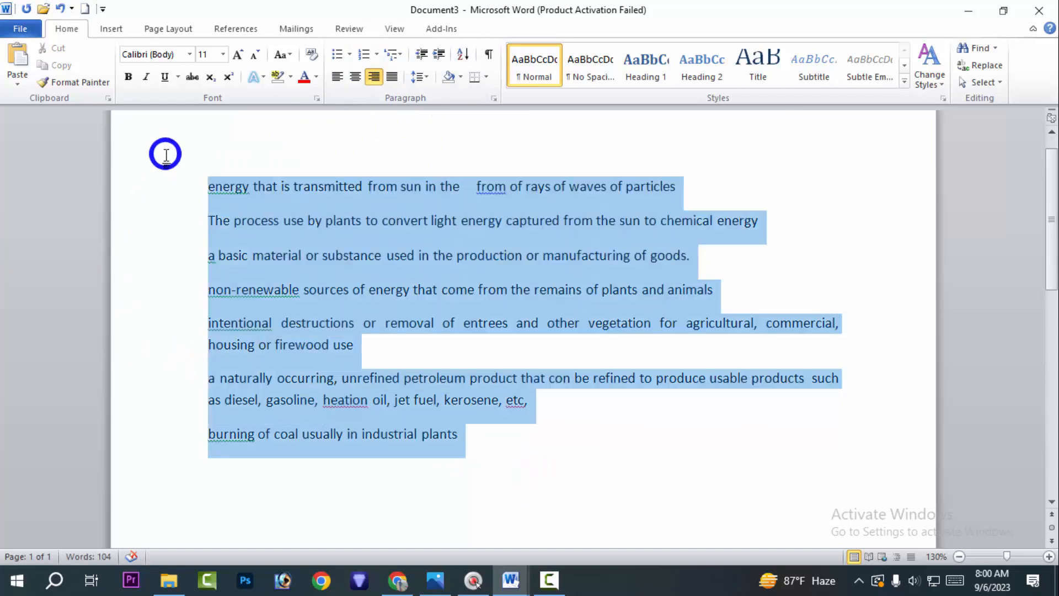
left_click(623, 469)
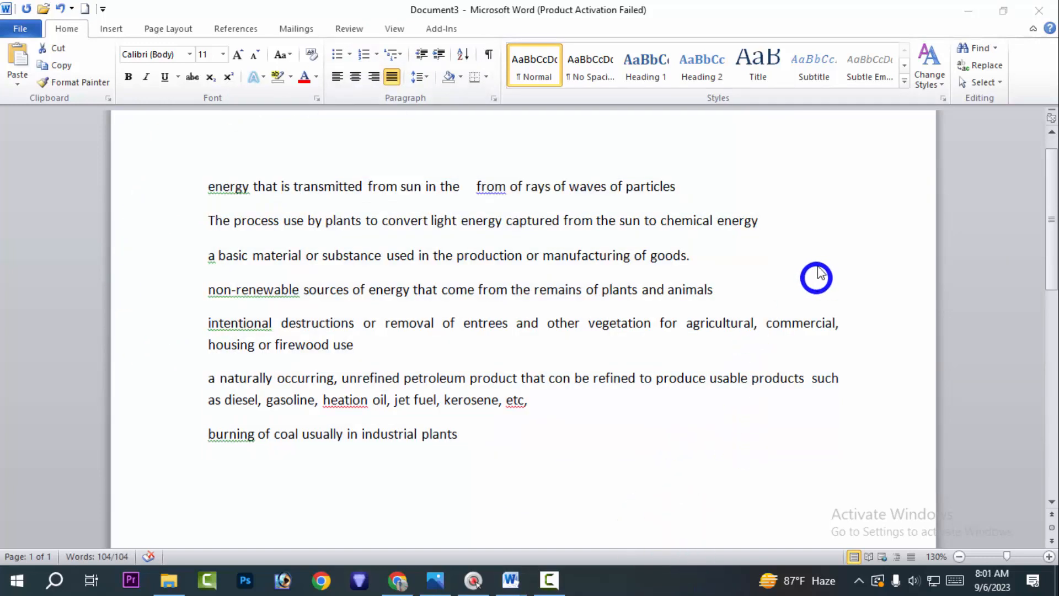
left_click(780, 223)
left_click(821, 209)
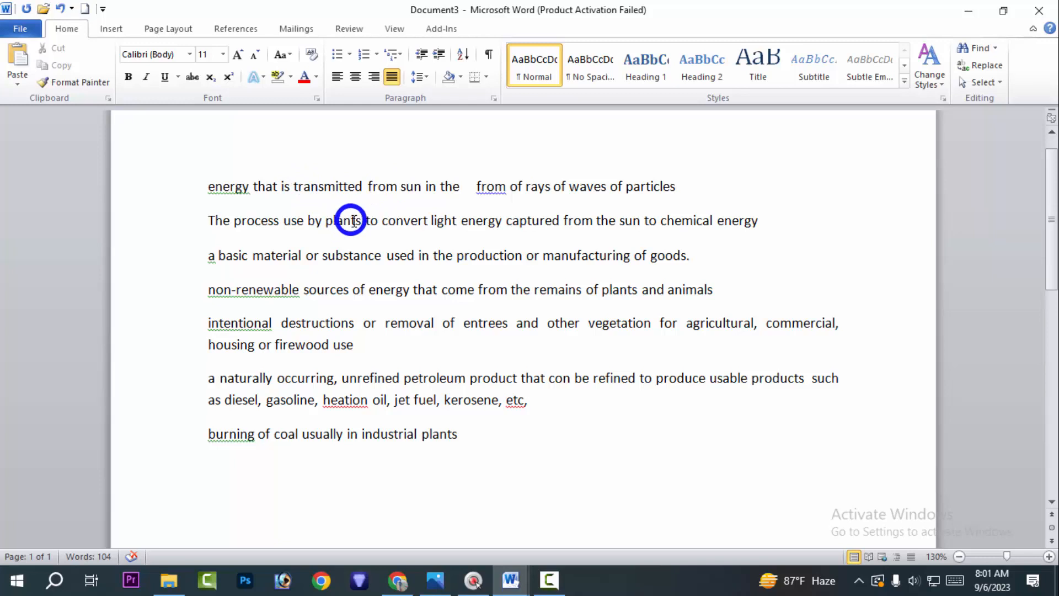
Preview the line spacing choices, including 3.0, on the first paragraph without applying any.
left_click(192, 186)
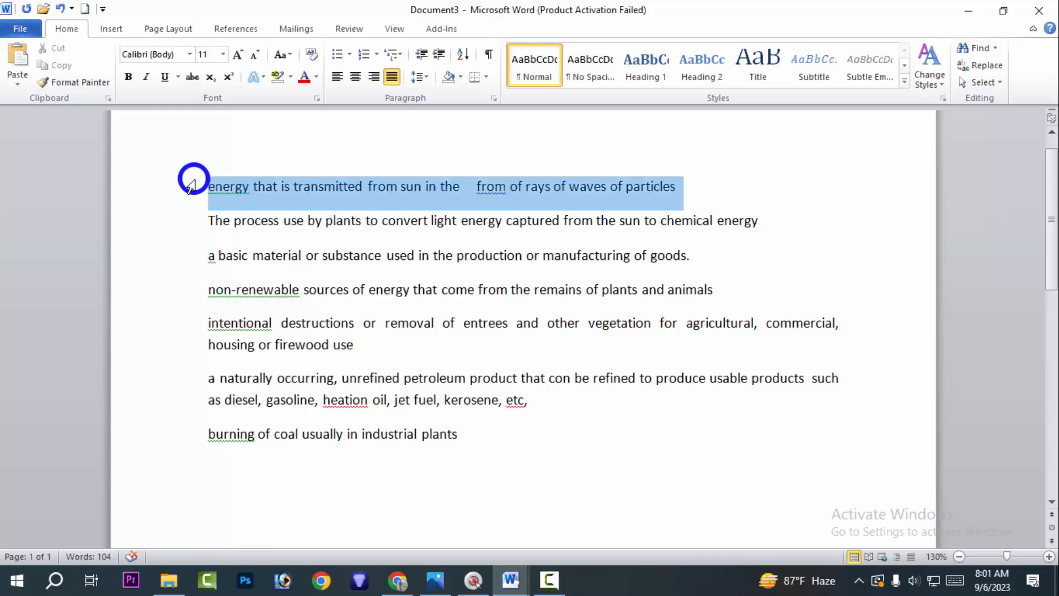
left_click(434, 120)
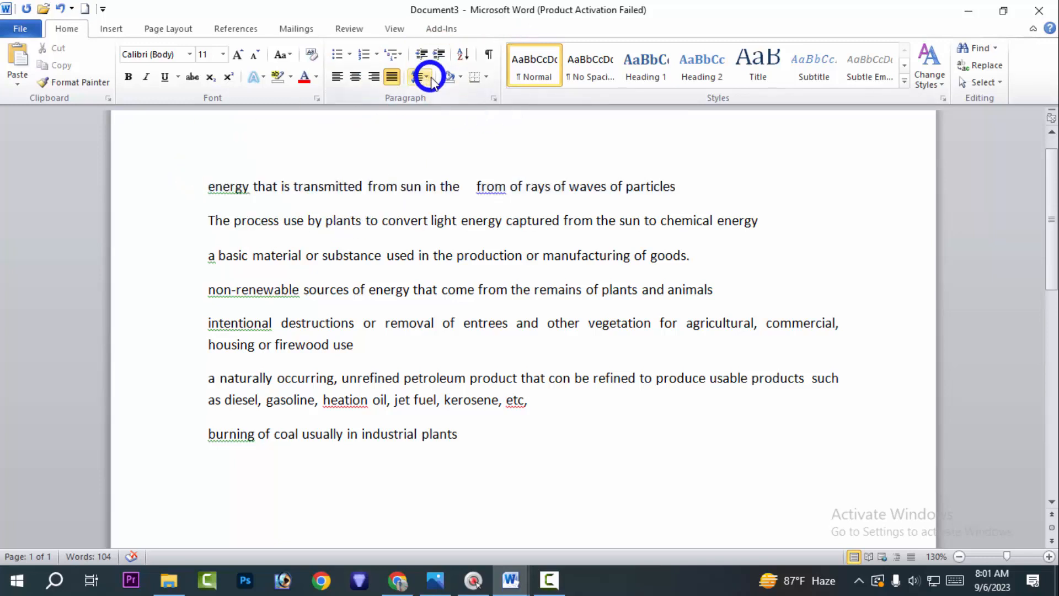
left_click(431, 78)
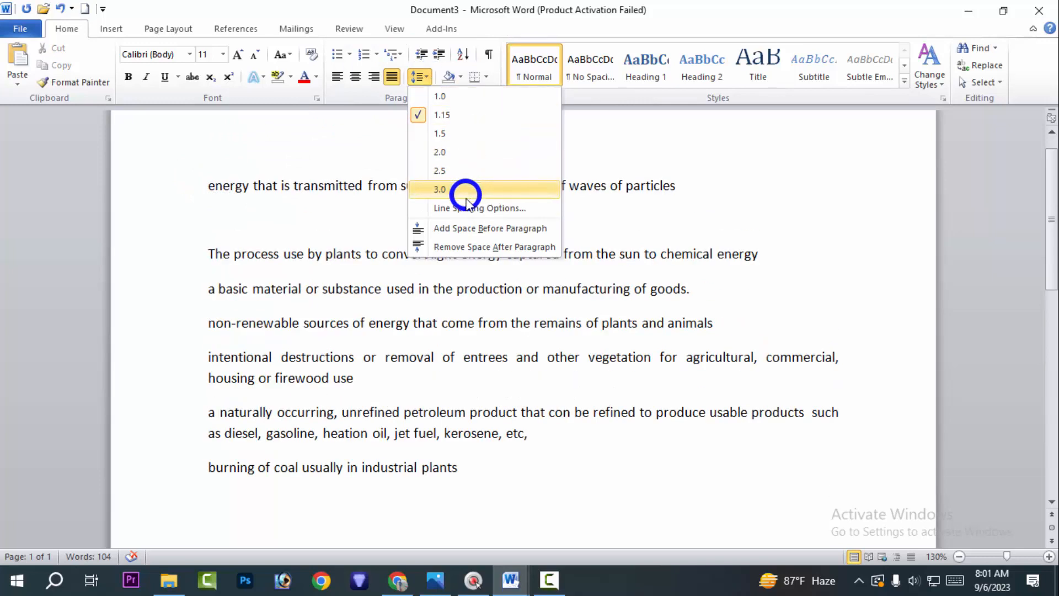
left_click(375, 179)
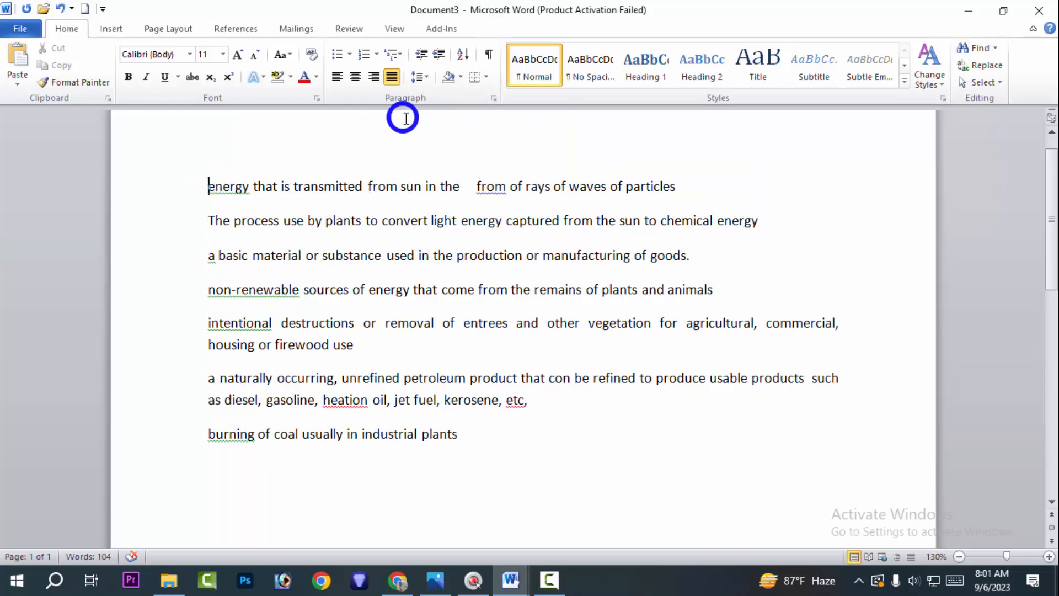
Set the line spacing of the first paragraph, about energy from the sun, to 3.0.
left_click(427, 78)
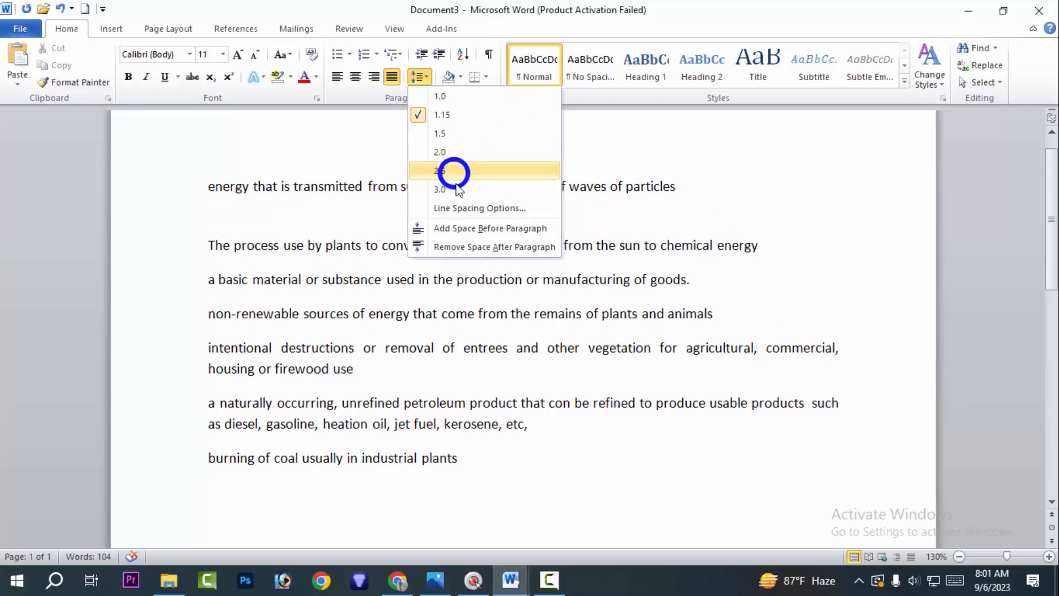
left_click(513, 193)
left_click_drag(565, 221, 559, 223)
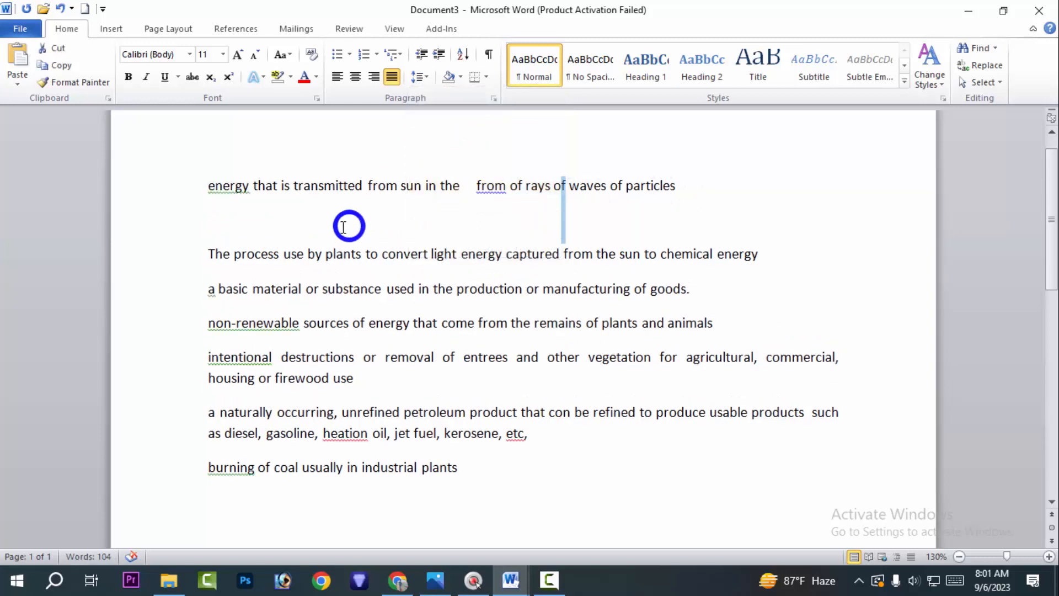
left_click(303, 225)
left_click(208, 214)
left_click_drag(260, 207, 714, 218)
left_click(741, 220)
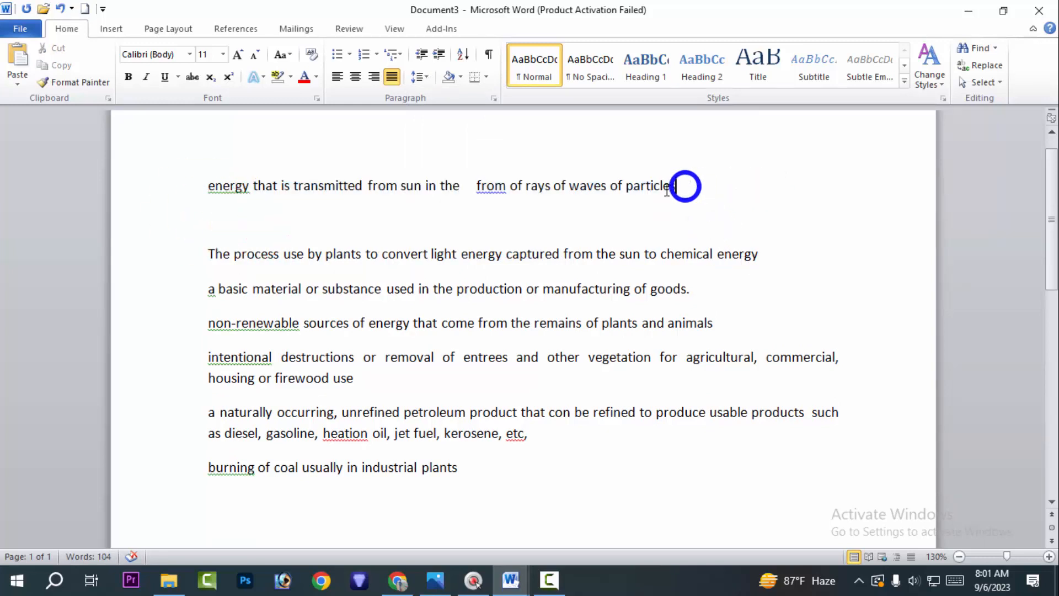
left_click(246, 172)
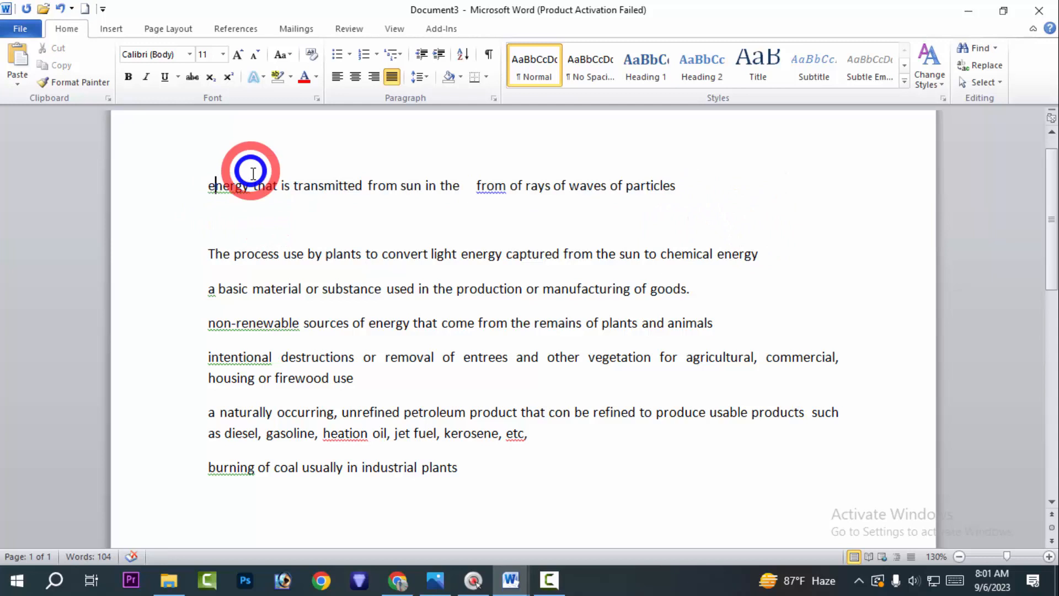
Return the first paragraph's line spacing to 1.15.
left_click(211, 184)
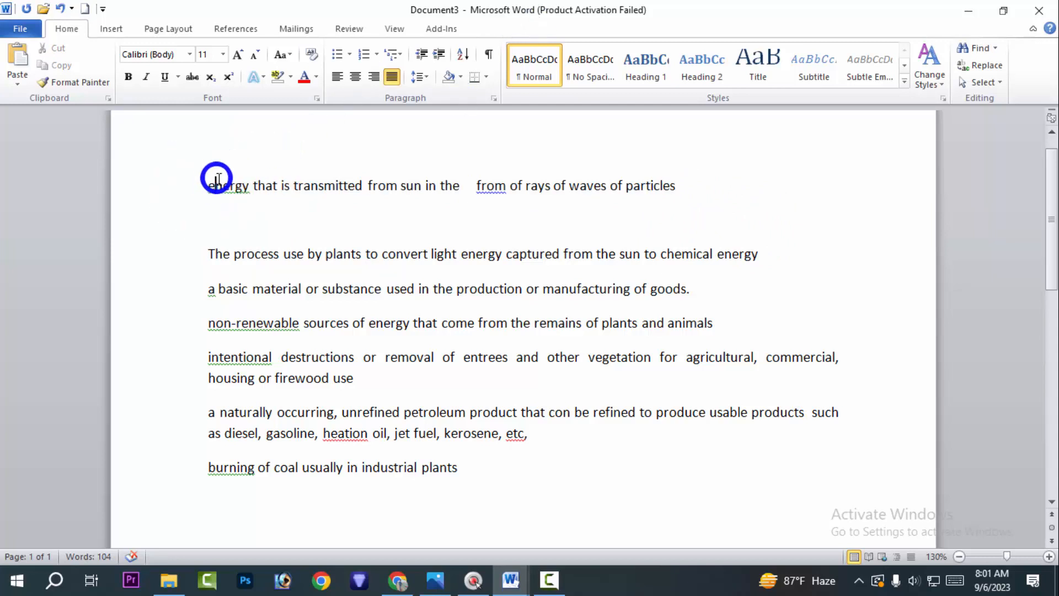
left_click(426, 80)
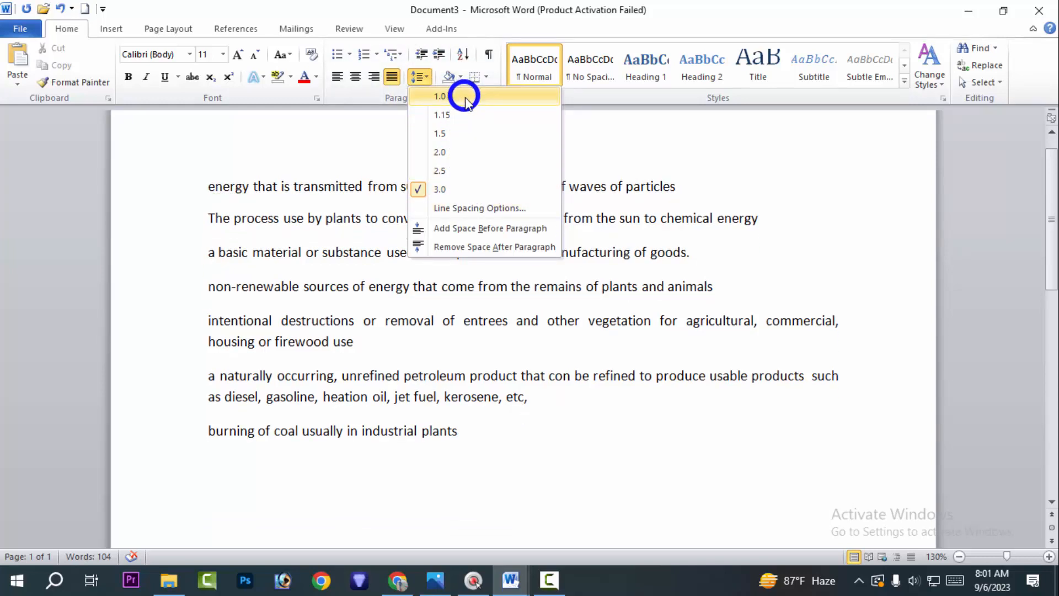
left_click(496, 117)
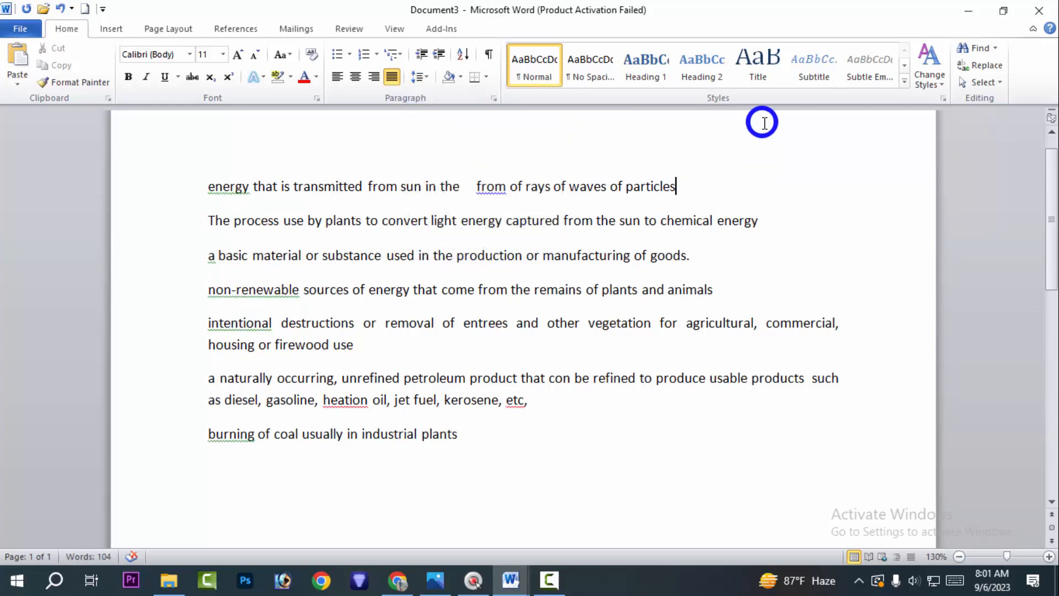
Preview paragraph shading colors on the first paragraph without applying any.
left_click(460, 77)
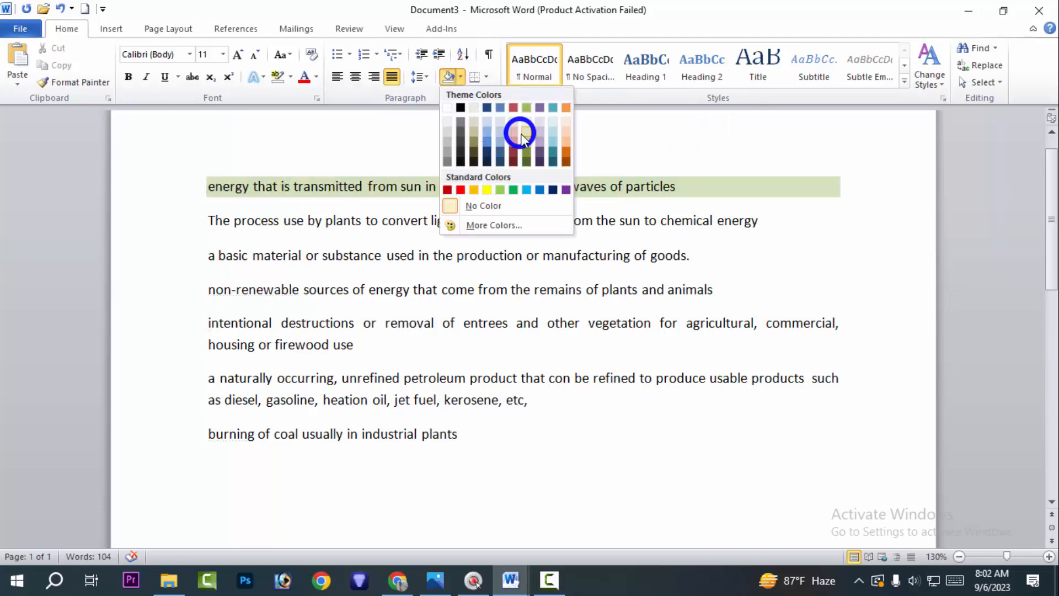
left_click(810, 241)
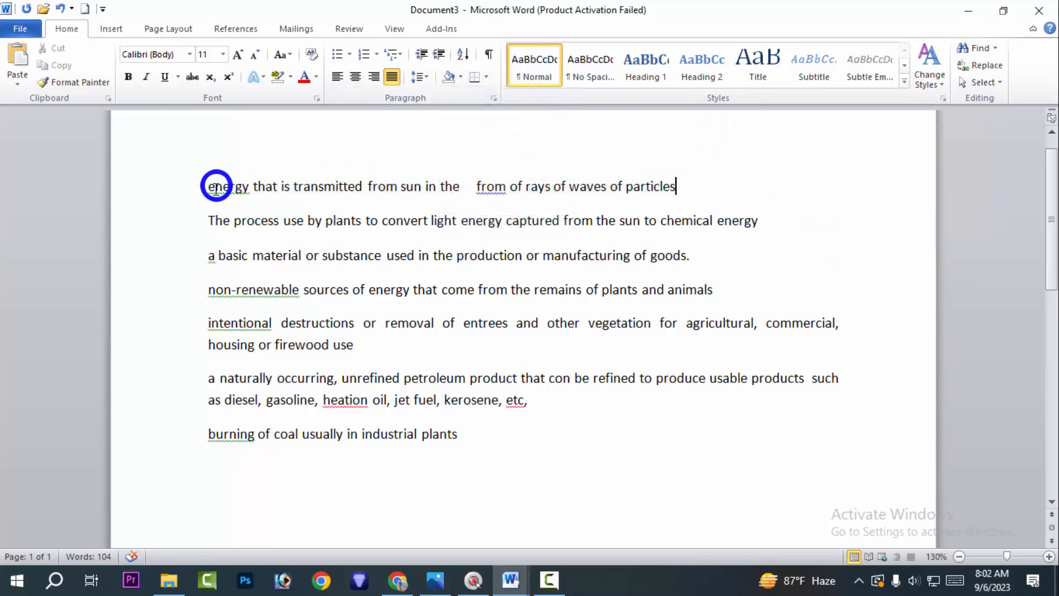
left_click_drag(206, 193, 736, 179)
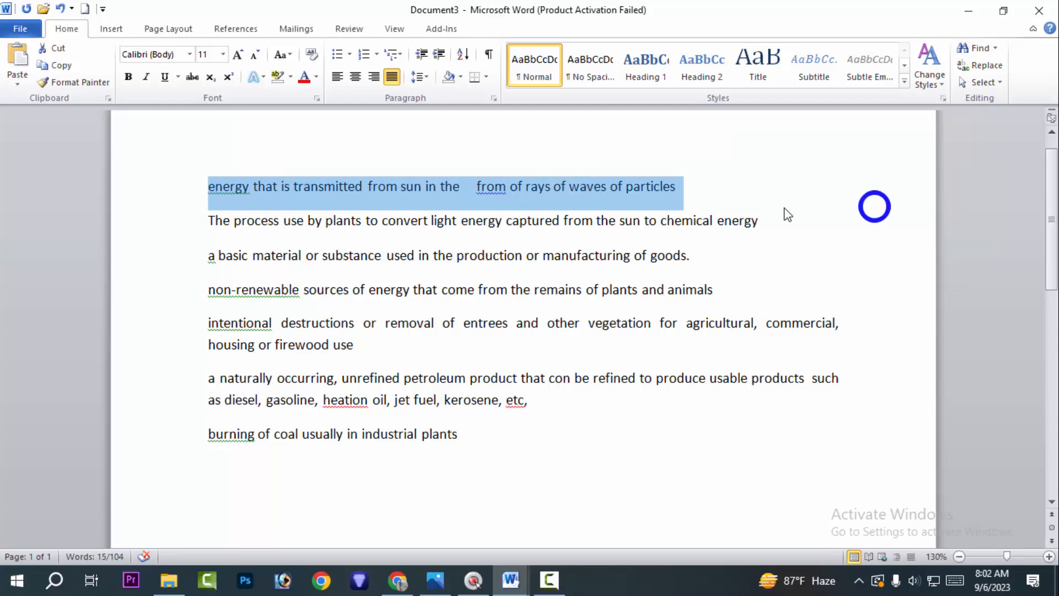
left_click(616, 223)
double_click(622, 219)
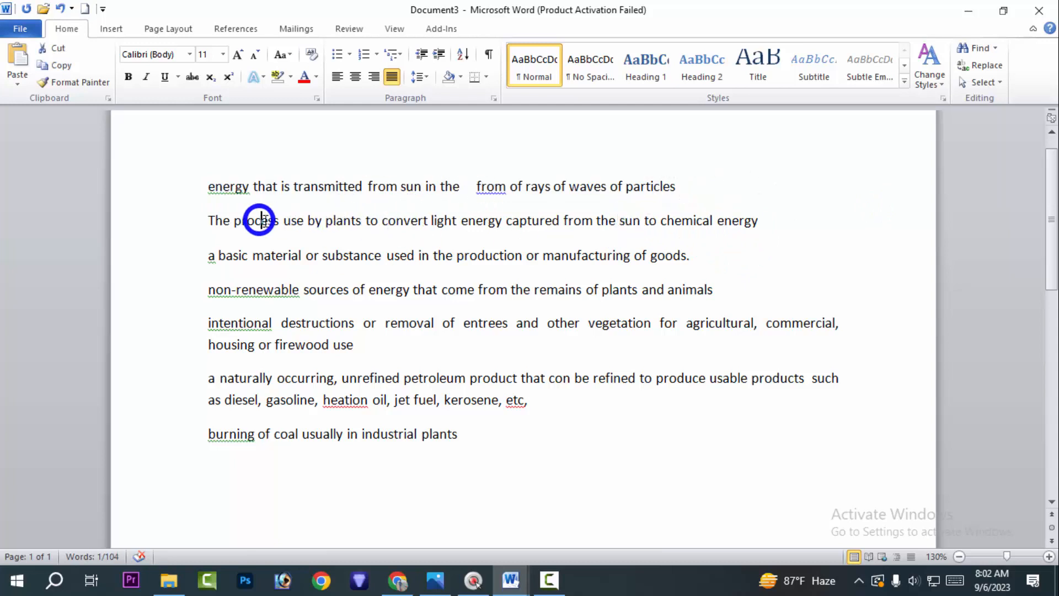
left_click_drag(260, 220, 350, 208)
left_click(785, 223)
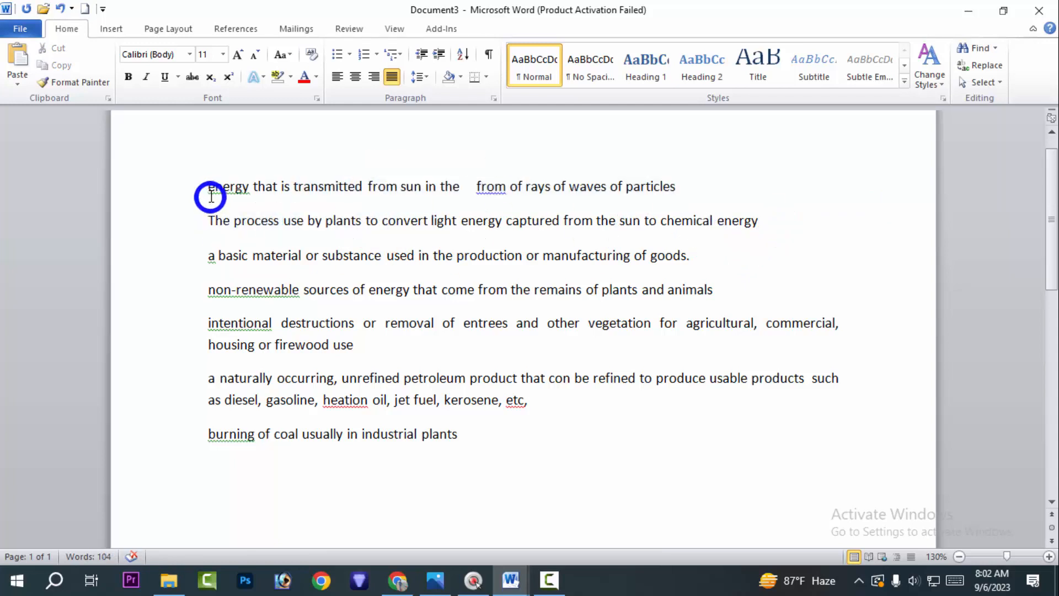
Select the first paragraph, about energy from the sun, and shade it with the standard orange color.
left_click_drag(208, 188, 851, 176)
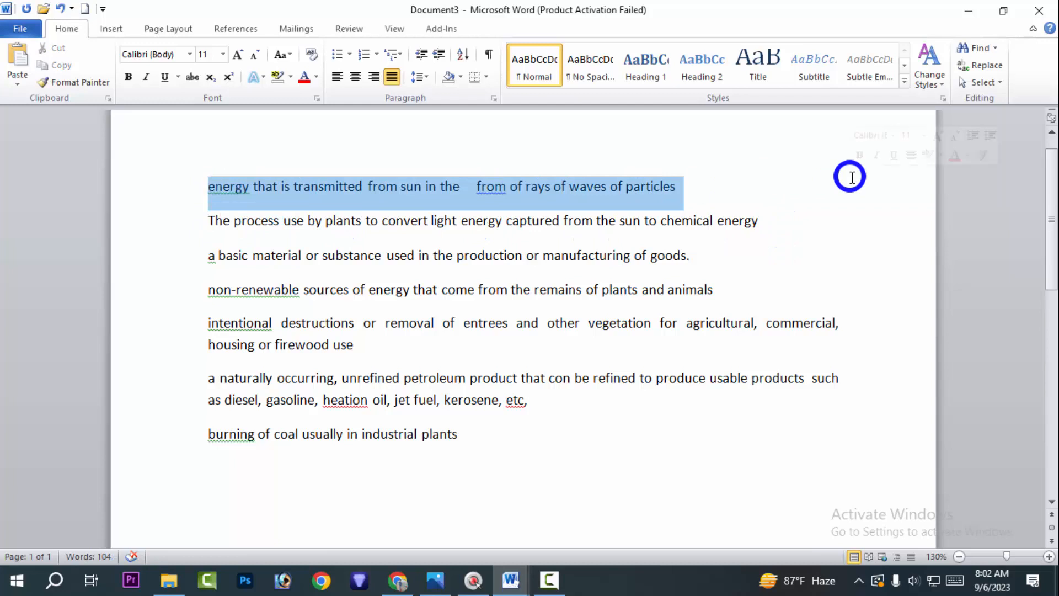
left_click(460, 77)
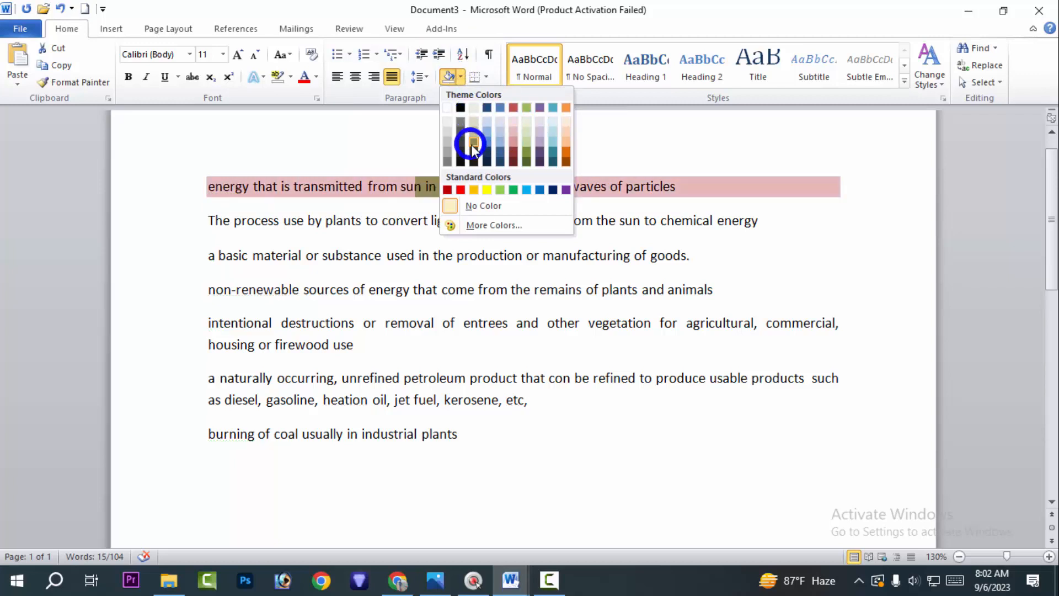
left_click(473, 190)
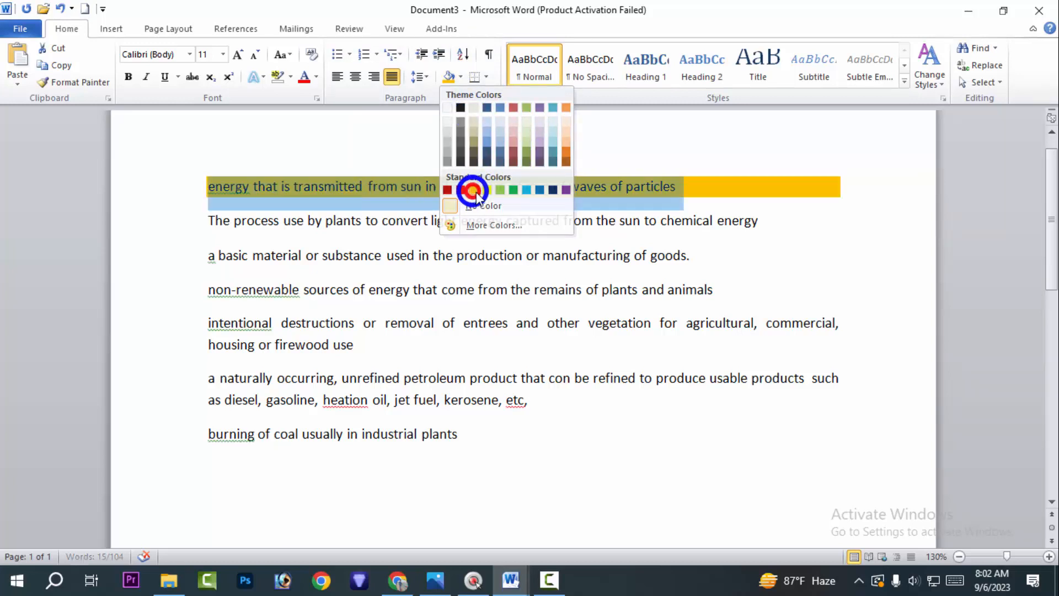
left_click(778, 223)
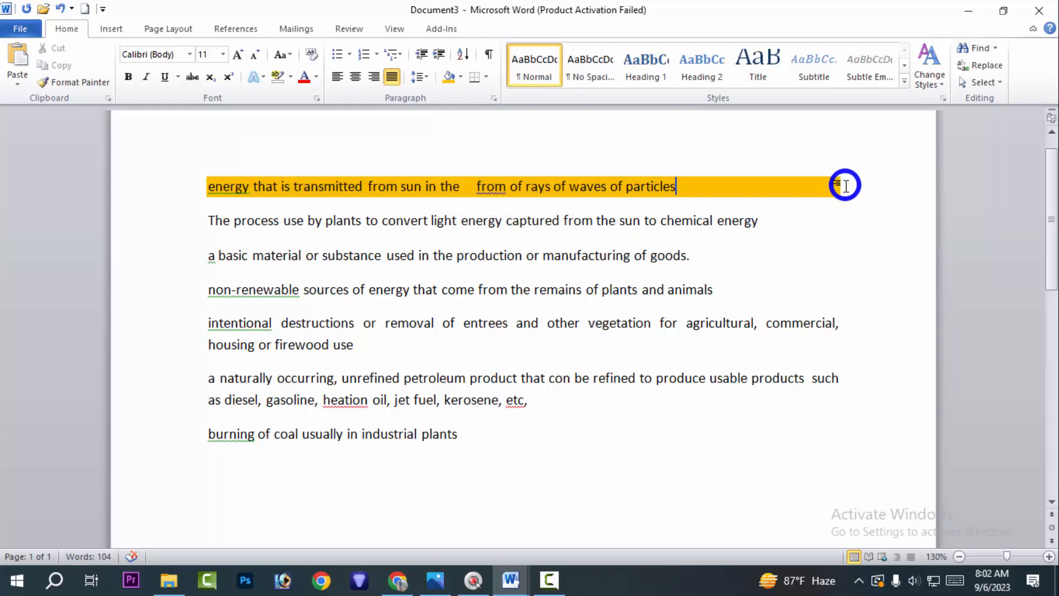
left_click_drag(737, 178, 192, 200)
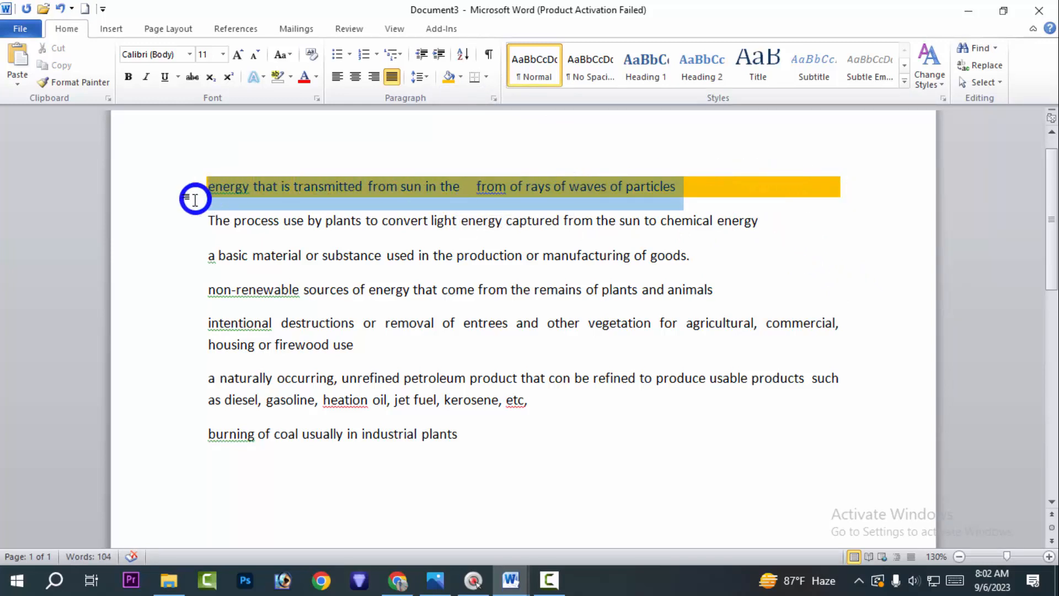
left_click(915, 150)
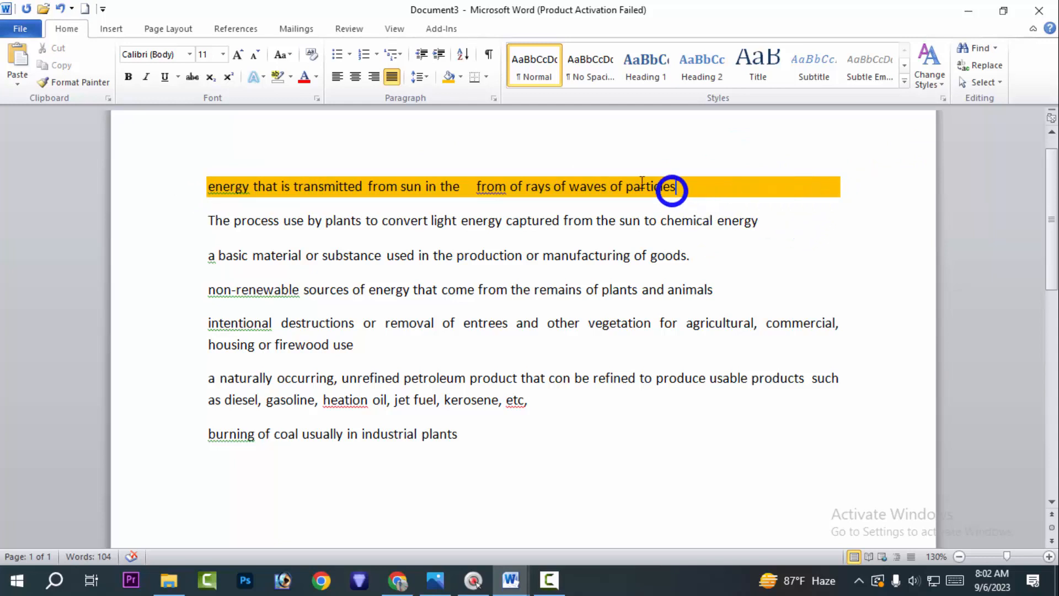
left_click(738, 187)
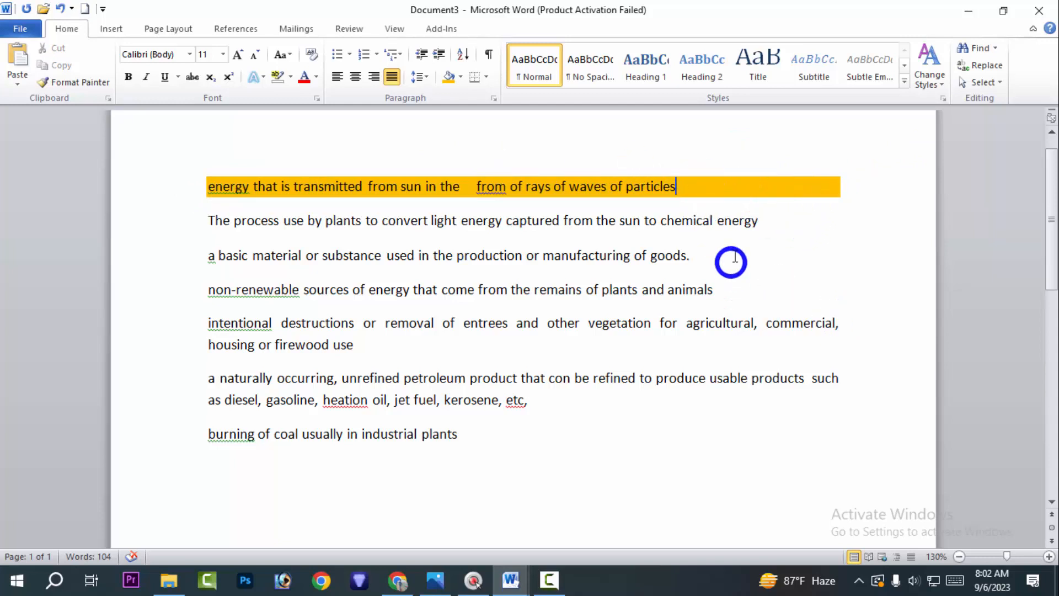
Remove the orange shading from the first paragraph, about energy from the sun.
left_click(461, 77)
left_click(754, 177)
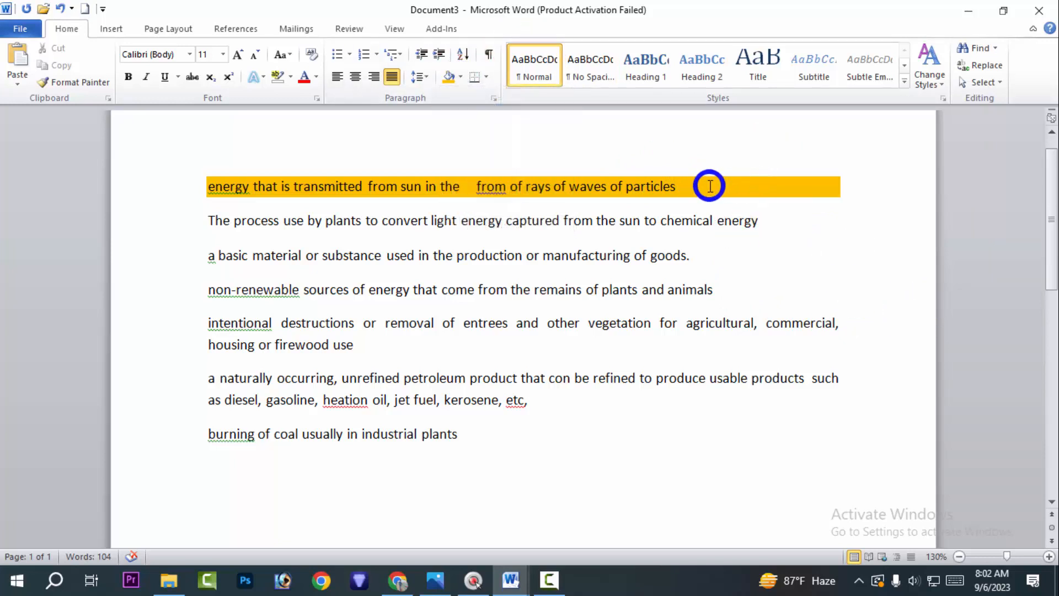
left_click(460, 78)
left_click(483, 206)
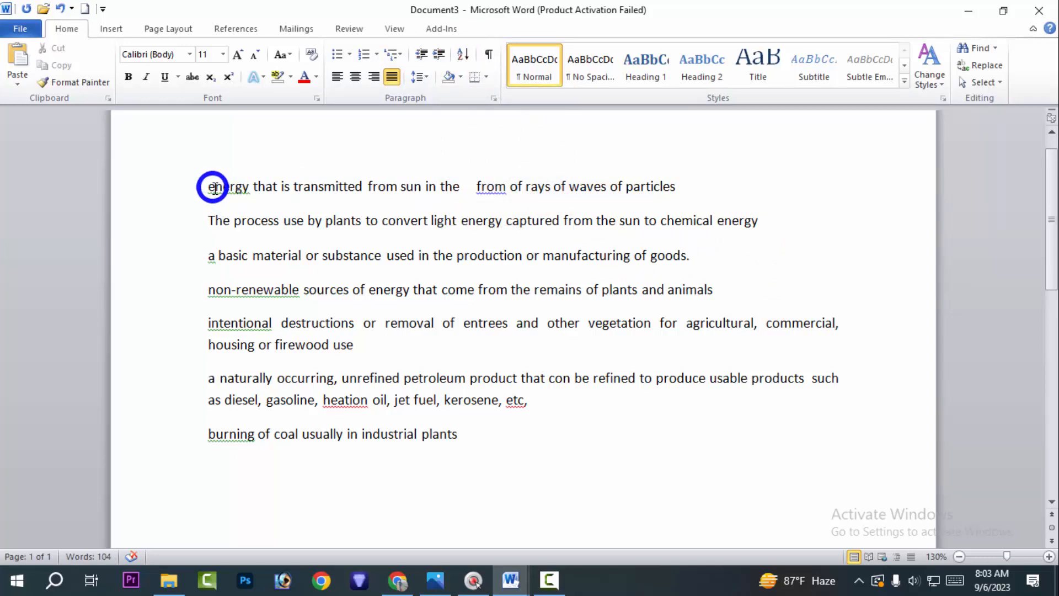
left_click_drag(214, 187, 777, 449)
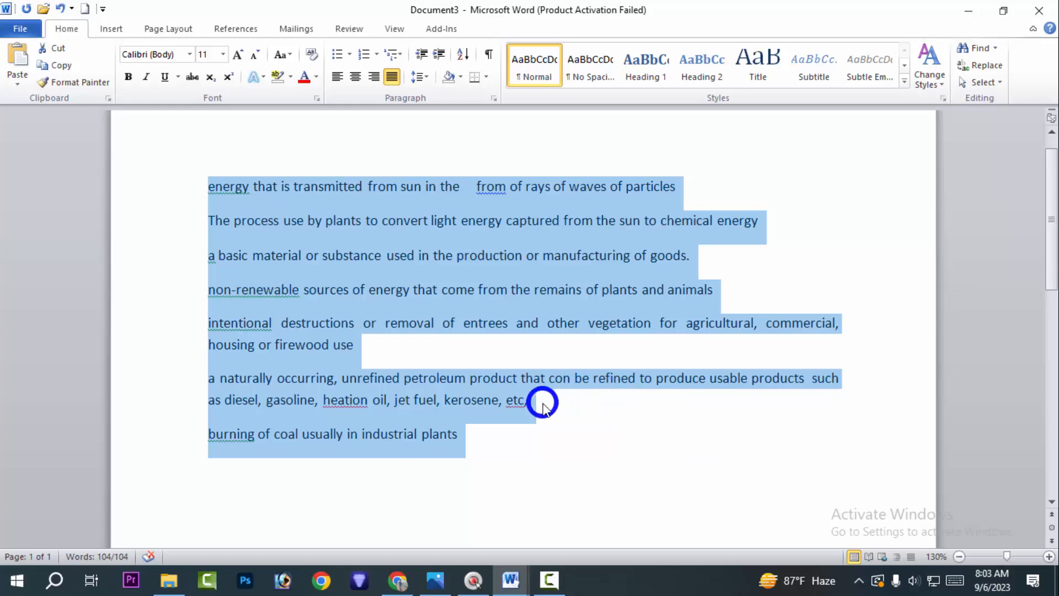
left_click(653, 398)
left_click_drag(437, 433, 186, 178)
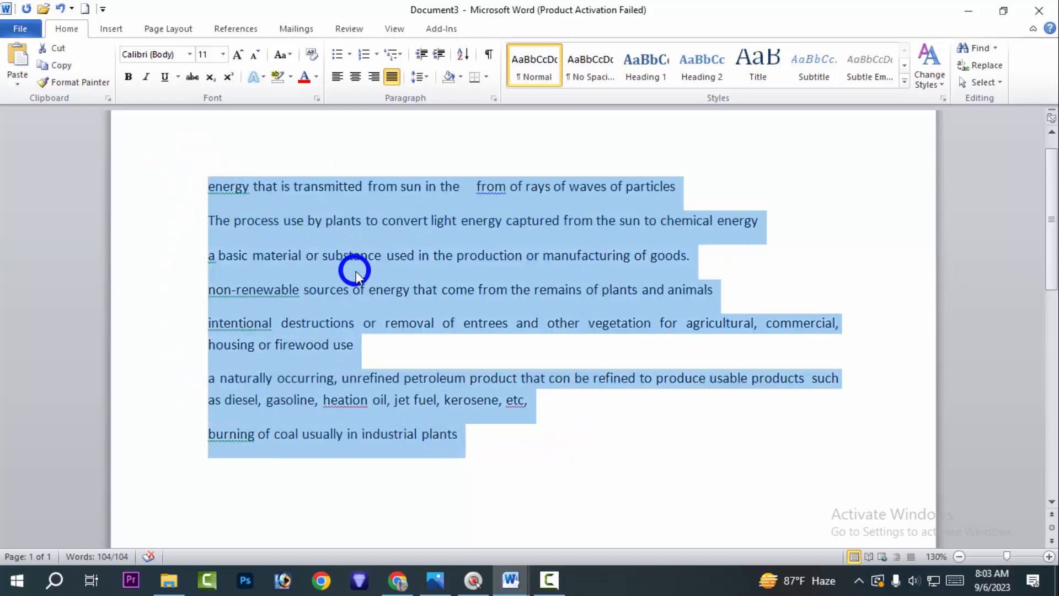
left_click(803, 179)
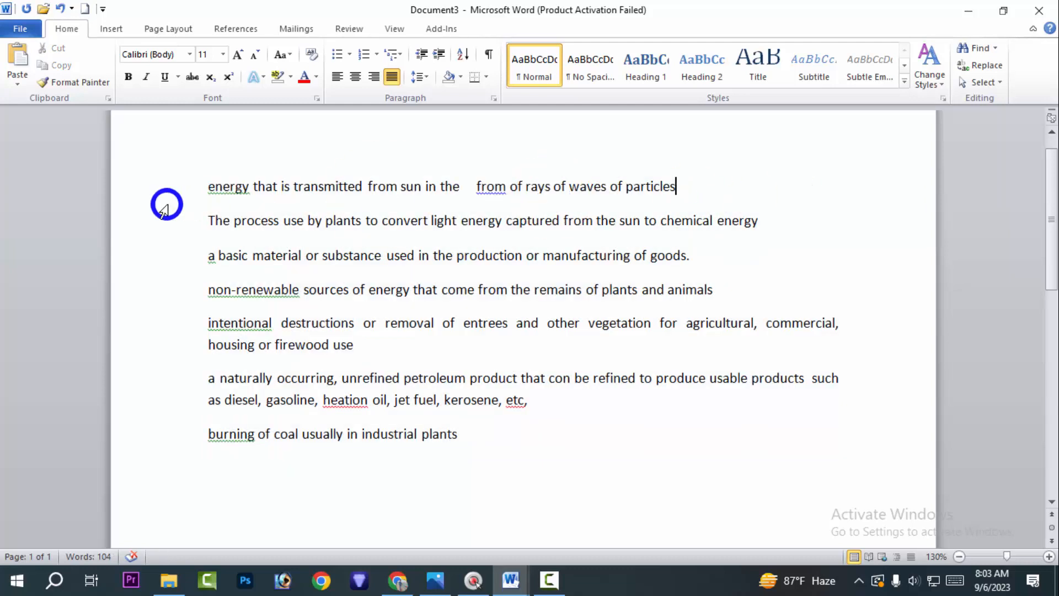
Select the first three paragraphs and add a bottom border beneath them.
left_click_drag(201, 188, 710, 267)
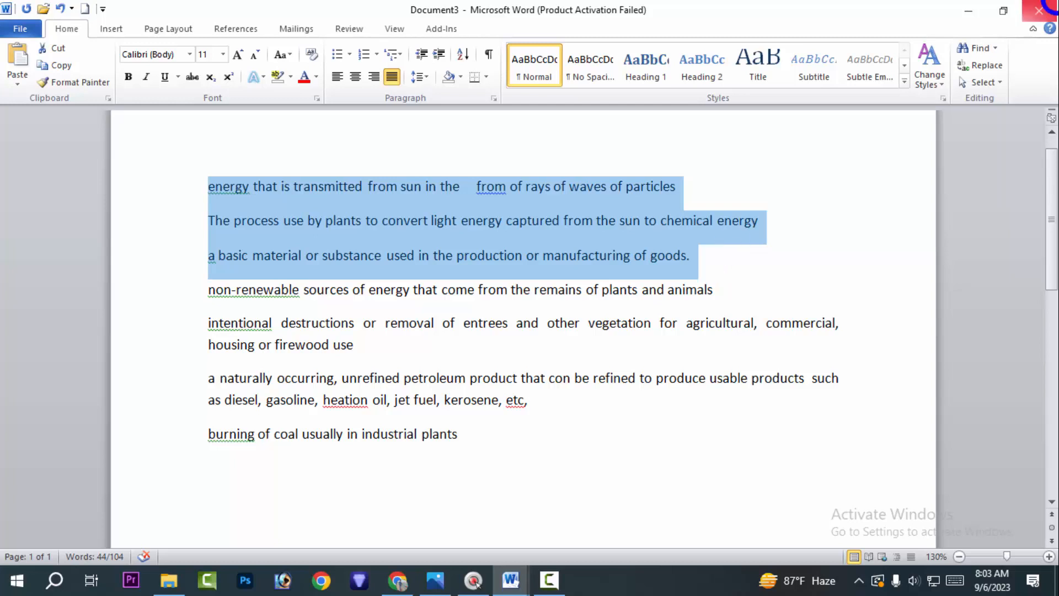
left_click(486, 81)
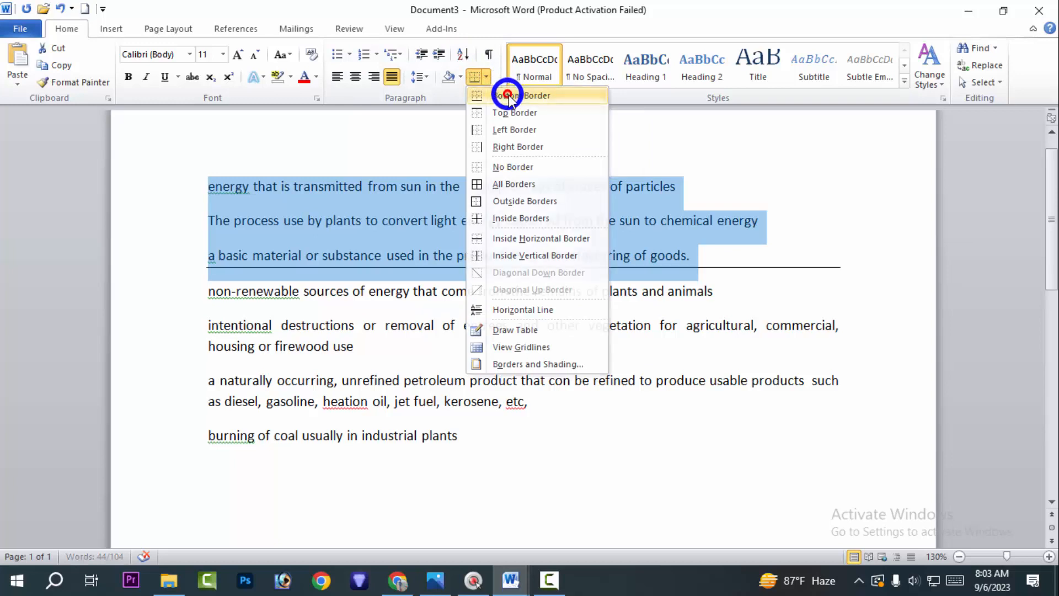
left_click(509, 95)
left_click(737, 260)
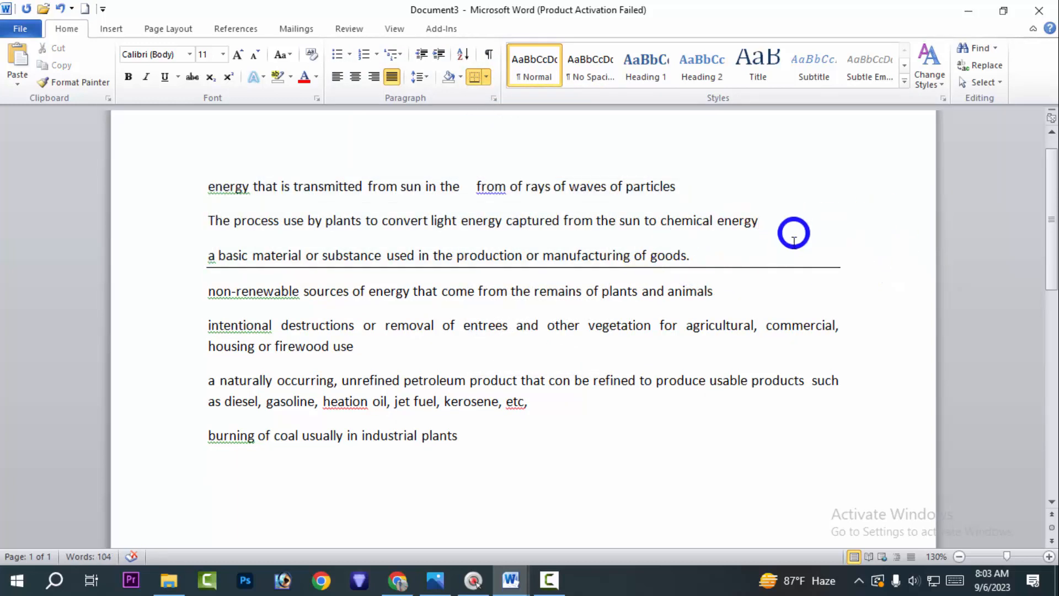
Apply All Borders to the first three paragraphs.
left_click_drag(794, 232, 238, 105)
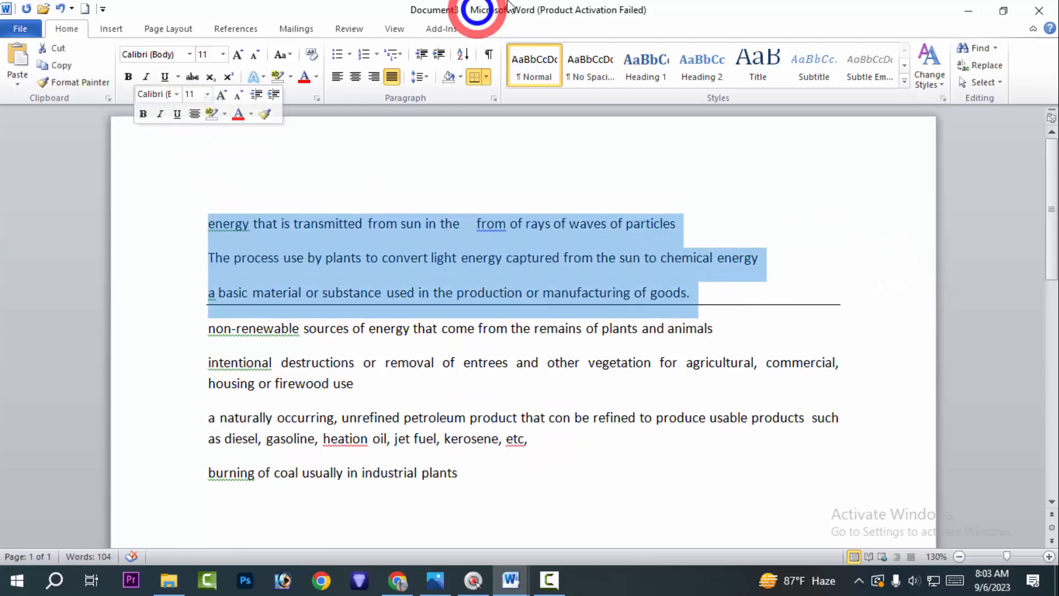
left_click(486, 77)
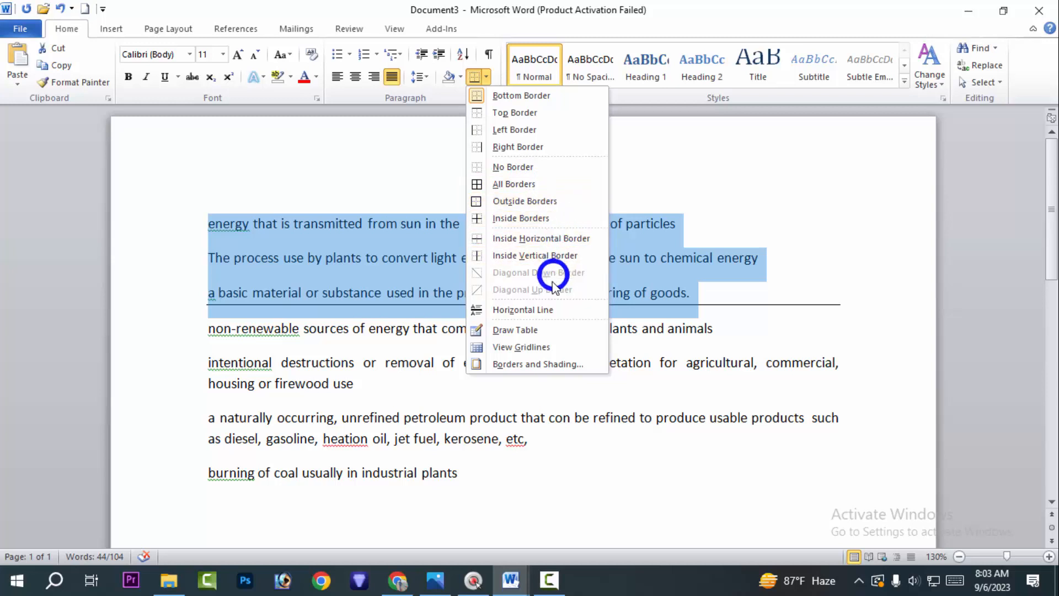
left_click(568, 182)
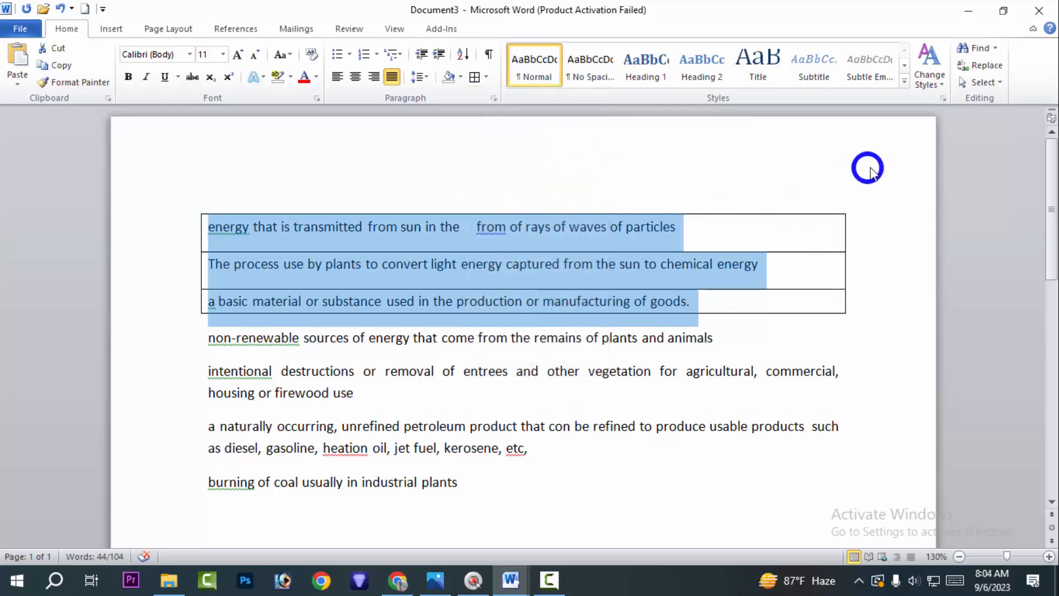
left_click(870, 167)
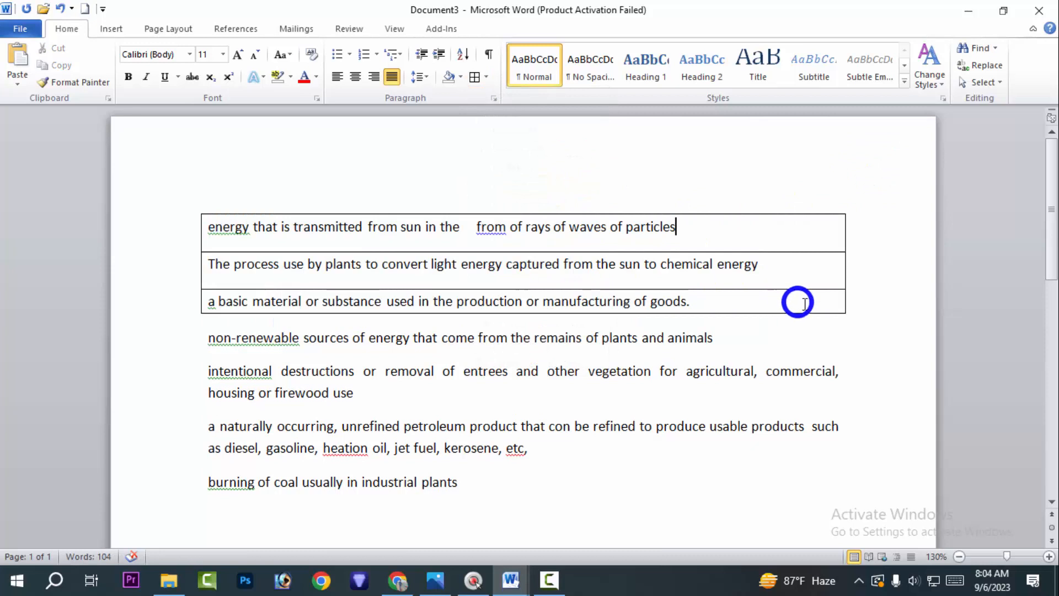
left_click(833, 304)
left_click_drag(833, 304, 166, 192)
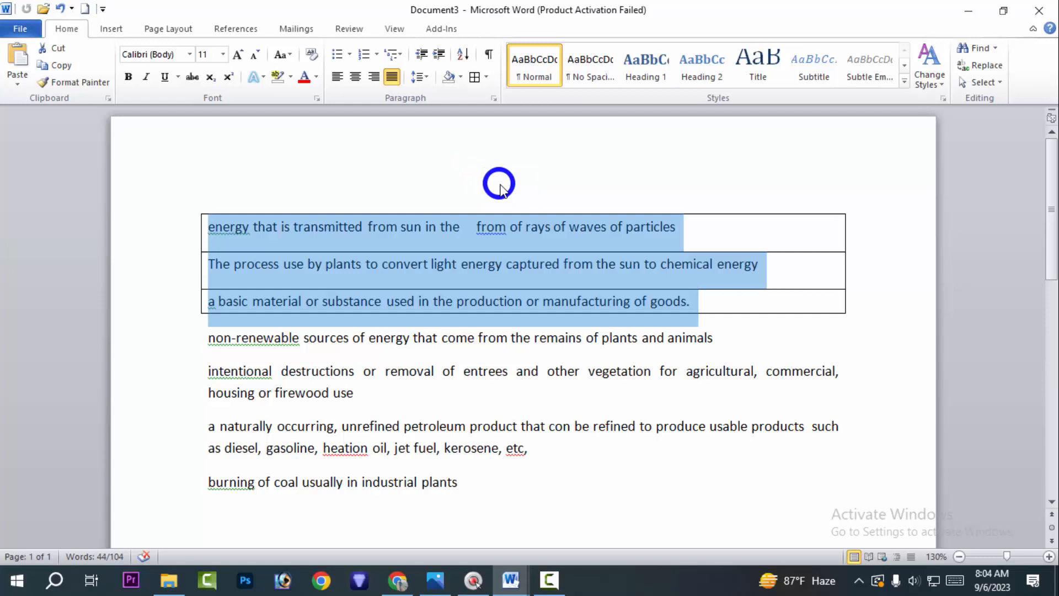
left_click(671, 177)
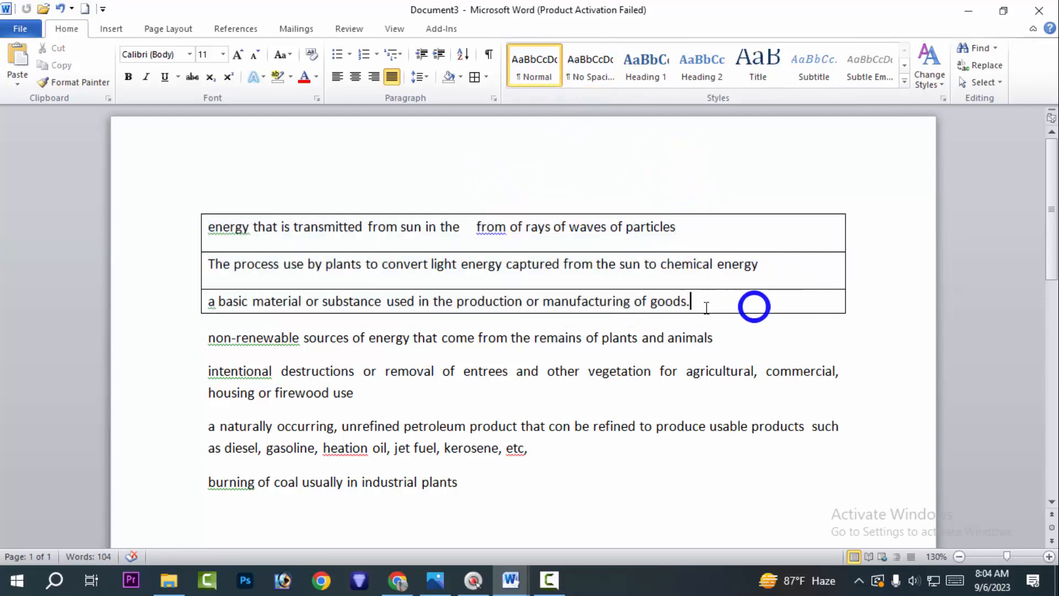
left_click_drag(704, 303, 72, 187)
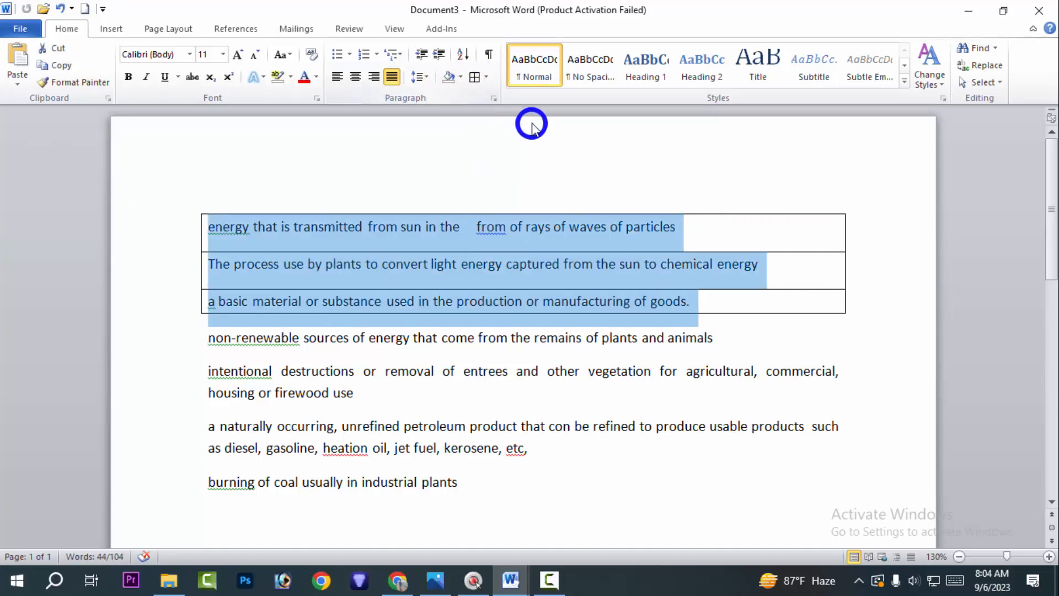
left_click(487, 78)
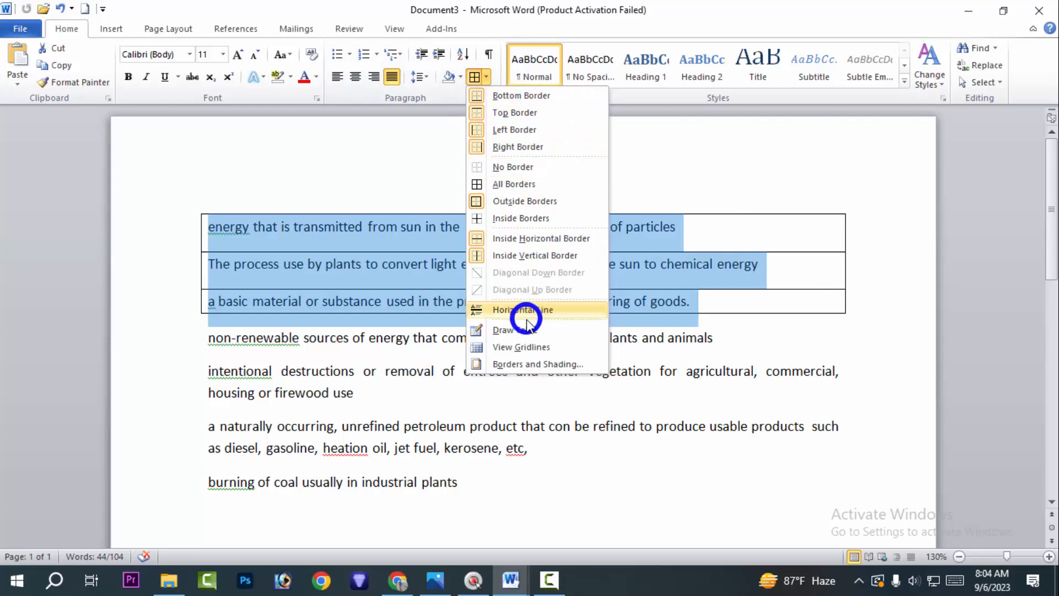
key("Escape")
left_click(828, 346)
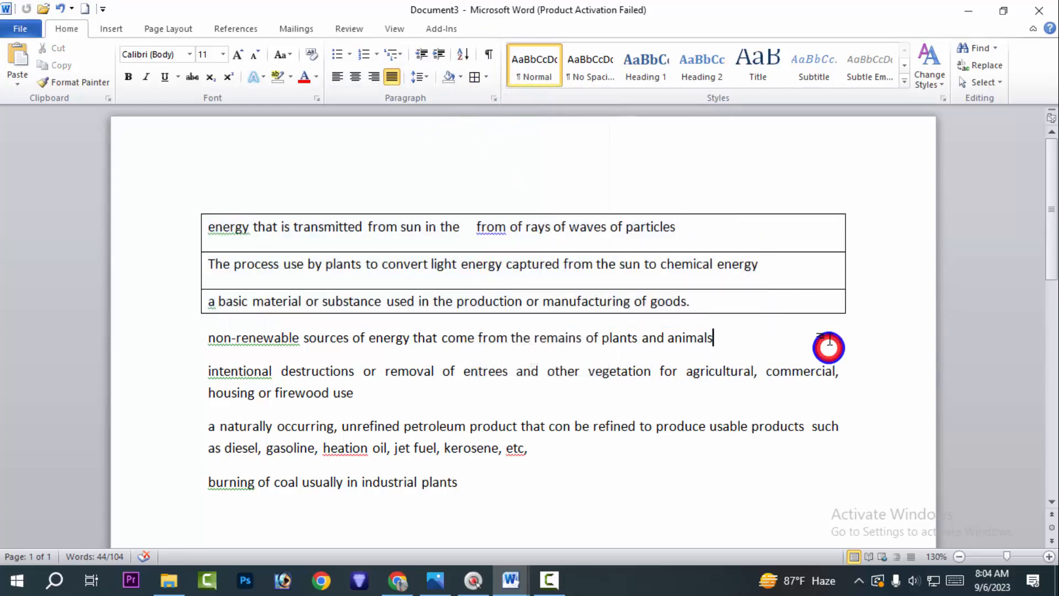
Reapply All Borders to the first three paragraphs and clear them with No Border.
left_click_drag(865, 309, 142, 160)
left_click(485, 77)
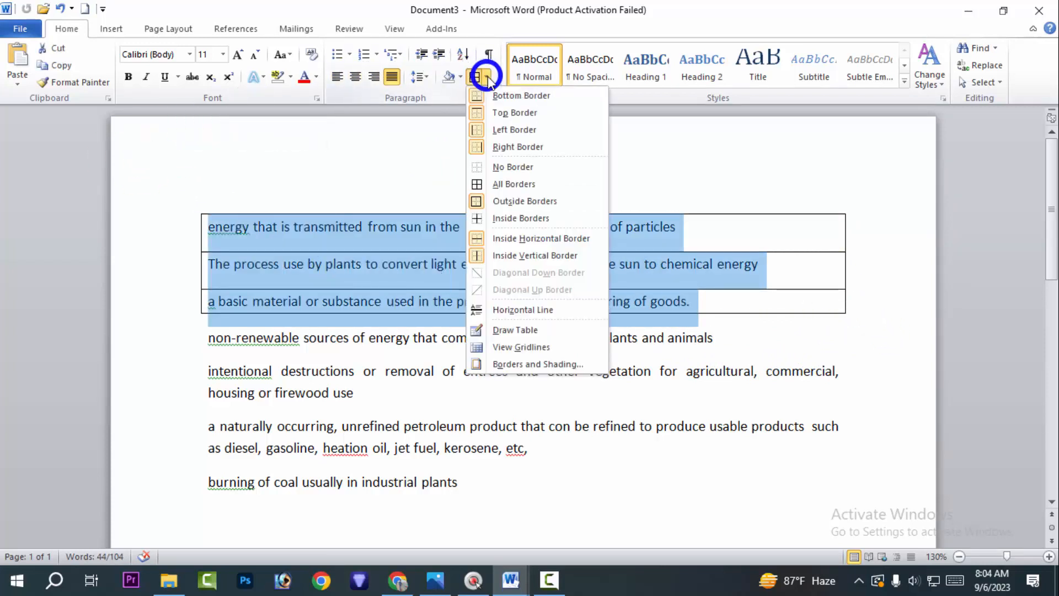
left_click(500, 185)
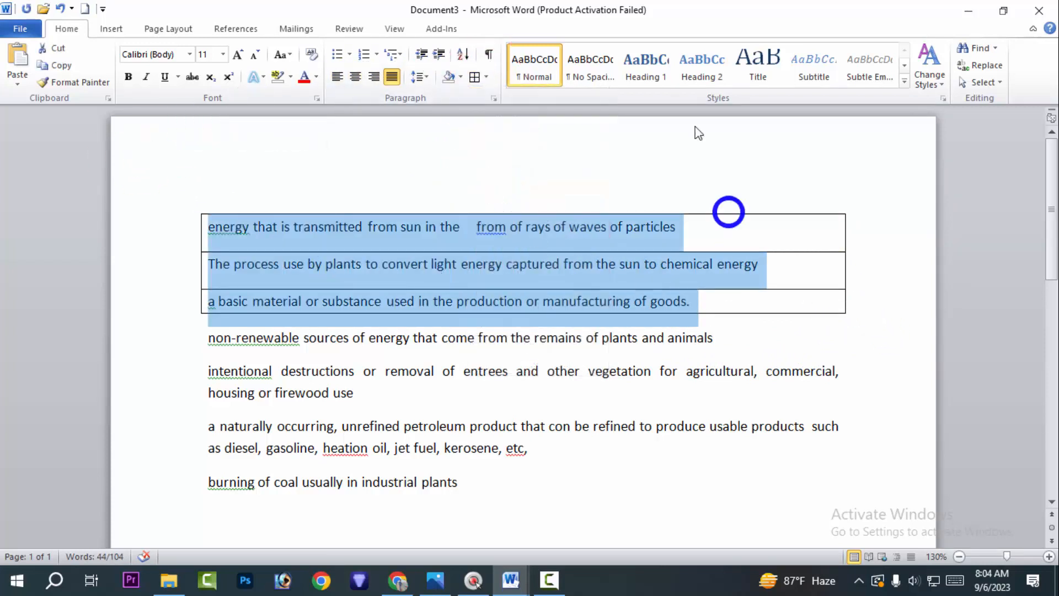
left_click(485, 77)
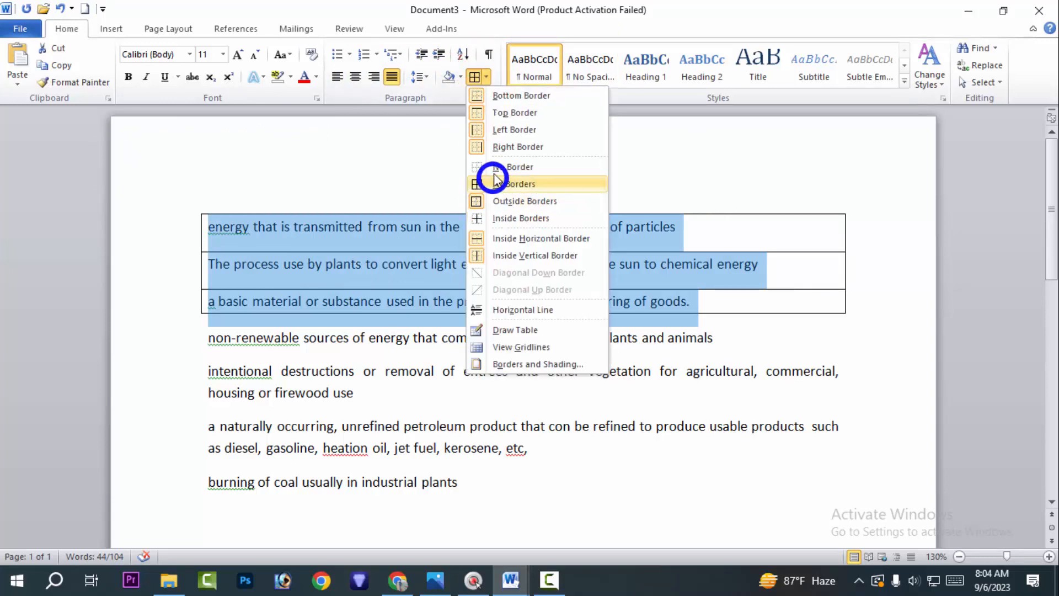
left_click(492, 167)
left_click(765, 320)
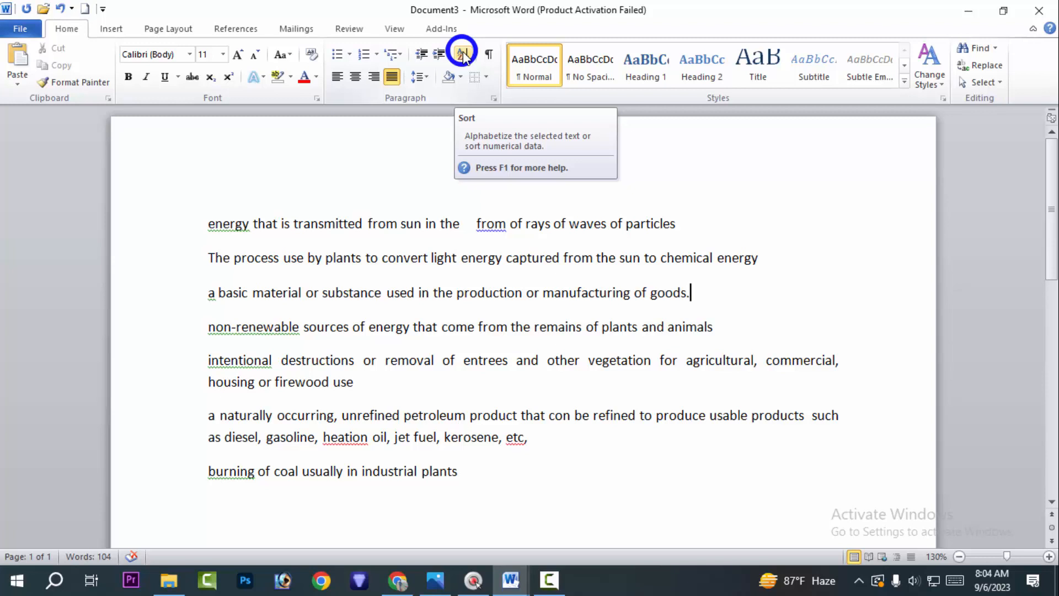
Try the default round bullet on the third paragraph, about a basic material, and undo it.
scroll(458, 205, "down", 5)
scroll(355, 177, "up", 3)
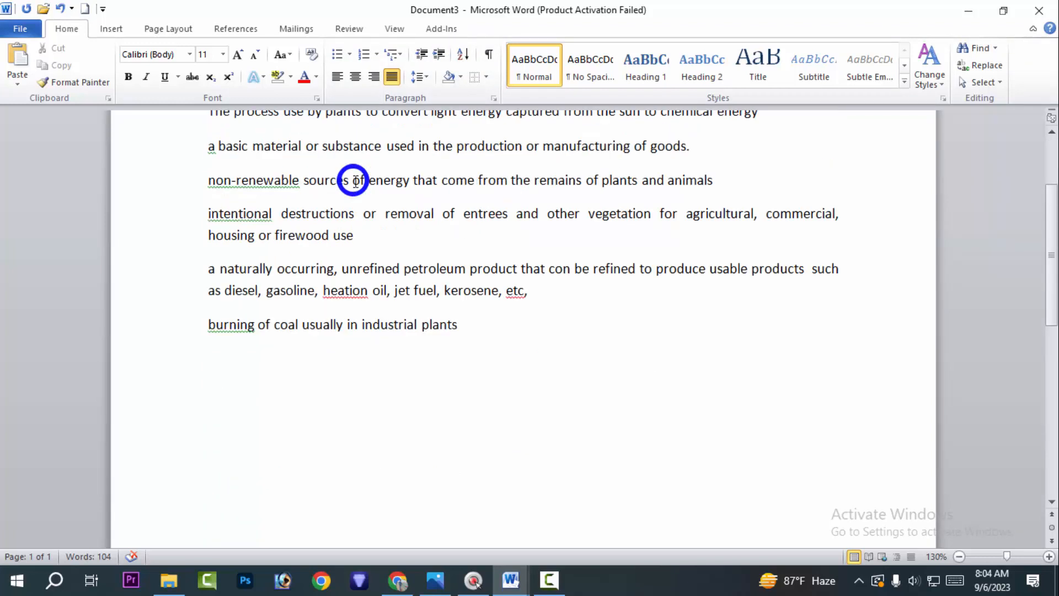
left_click(339, 53)
left_click(287, 295)
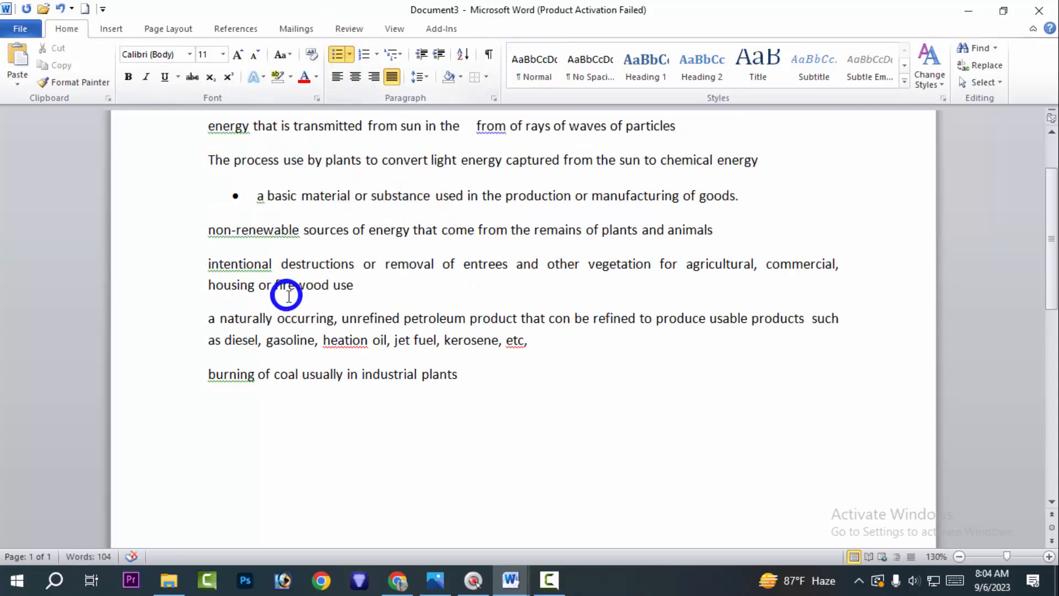
key("ctrl+z")
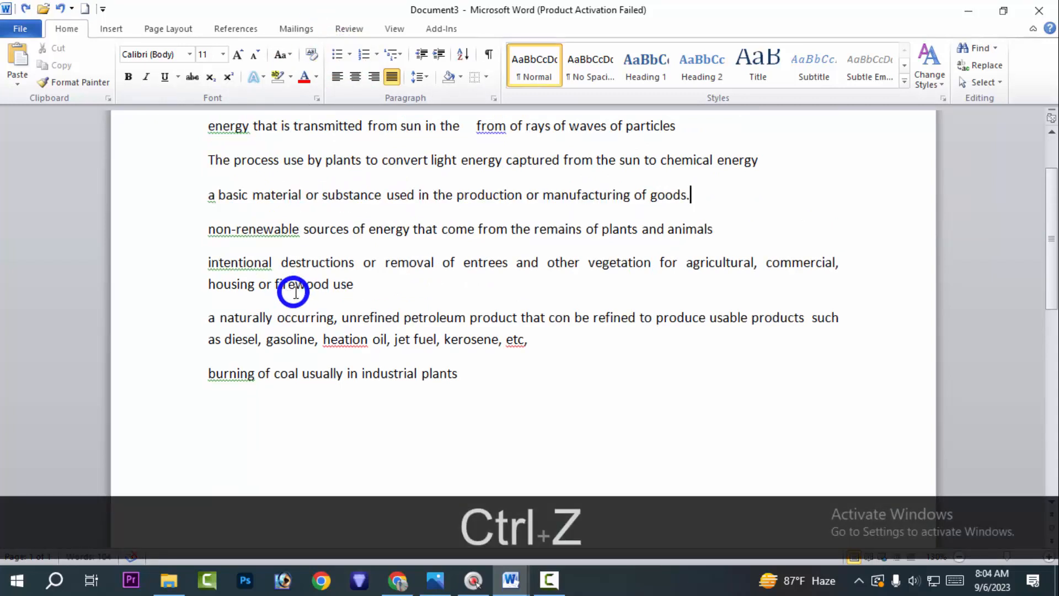
left_click(349, 54)
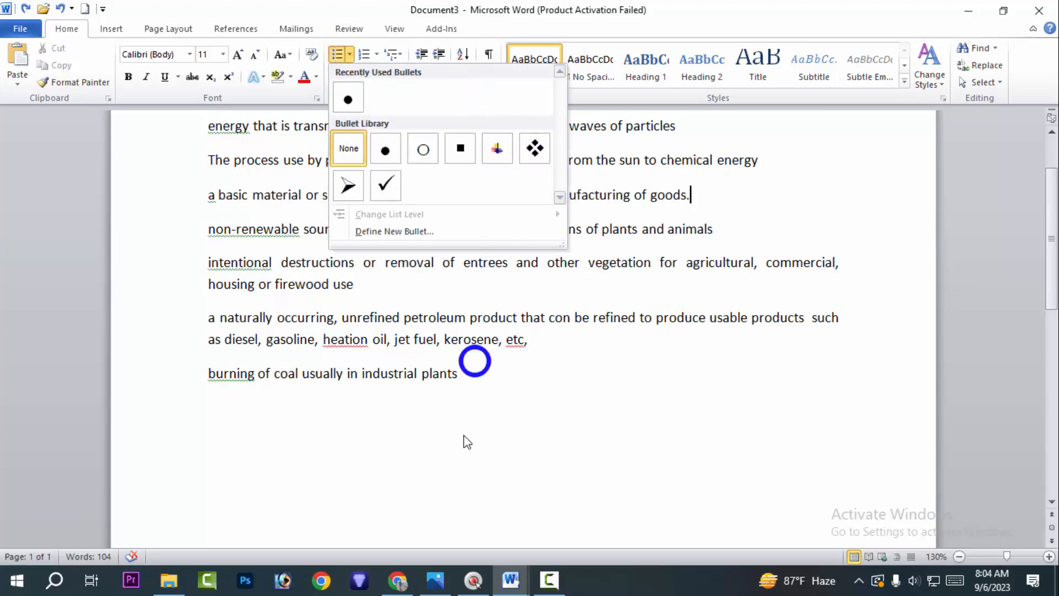
key("Escape")
Select the first two paragraphs and give them the four-diamond bullet from the bullet library.
scroll(605, 319, "up", 3)
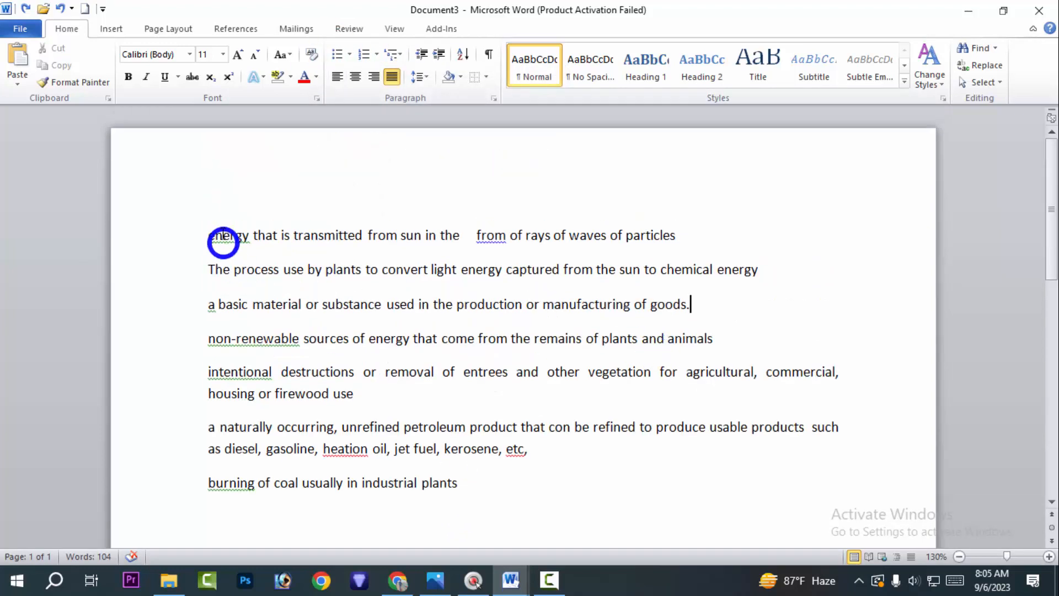
left_click_drag(207, 235, 767, 267)
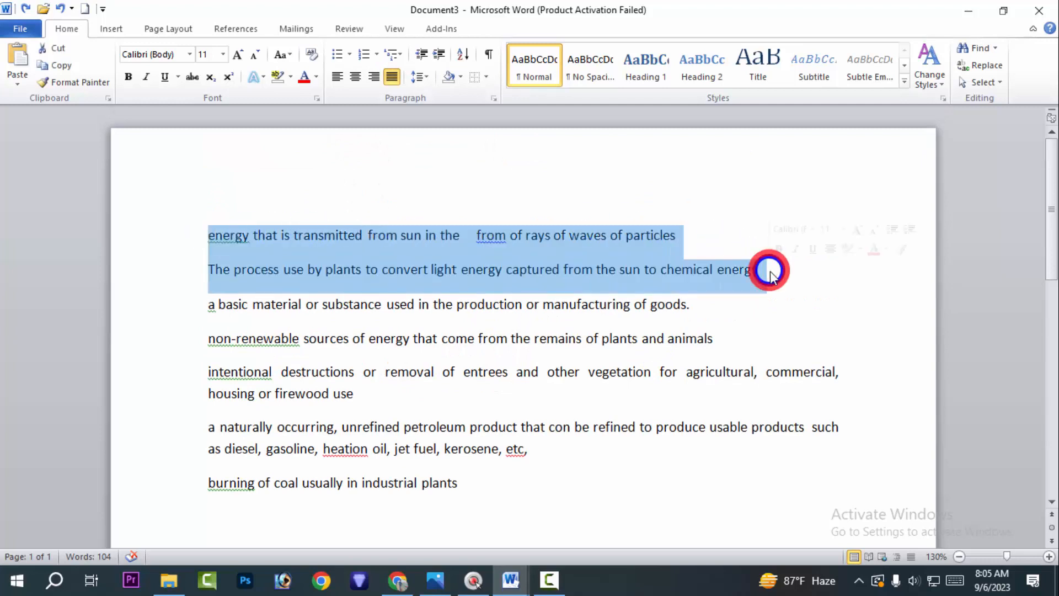
left_click(351, 55)
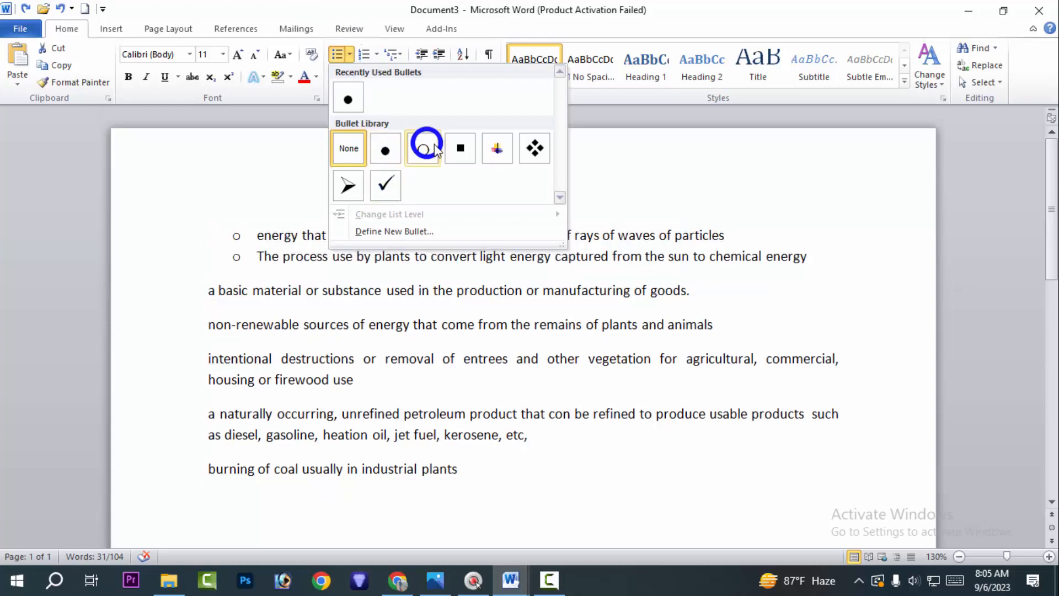
left_click(535, 148)
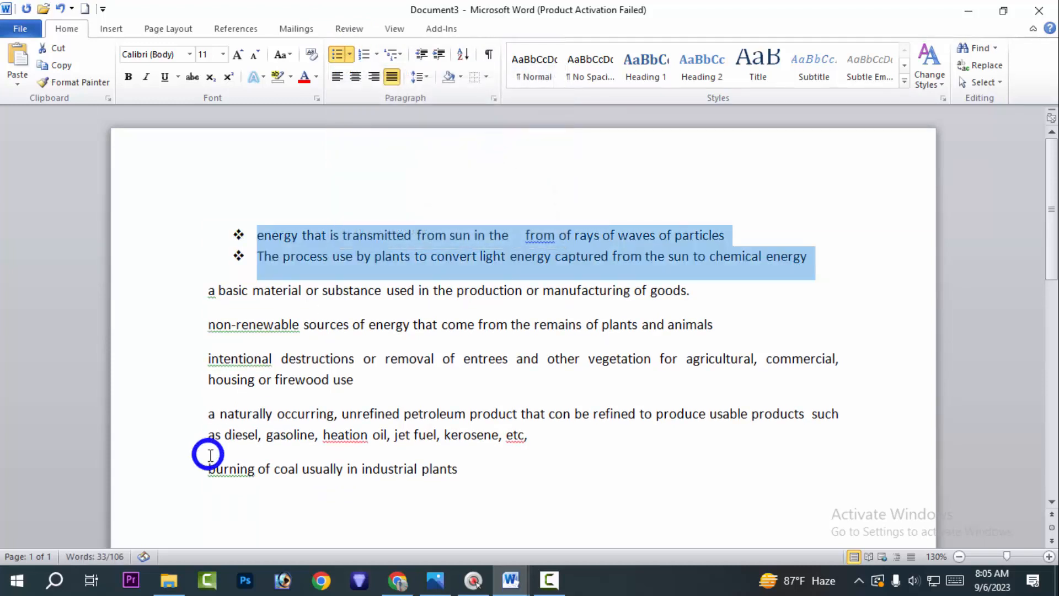
left_click(803, 320)
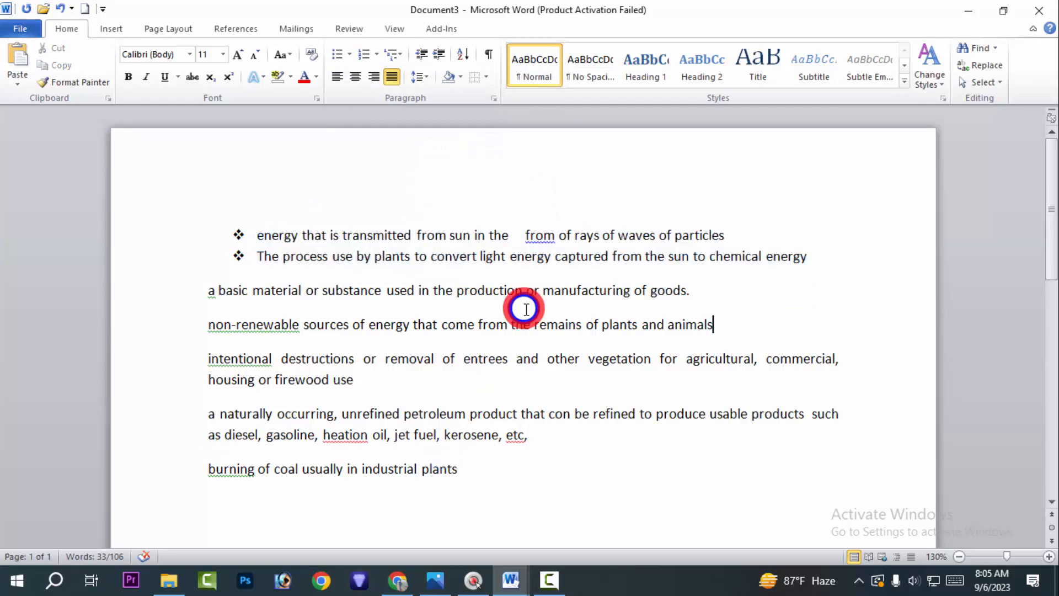
Give the third and fourth paragraphs, on basic material and non-renewable sources, the solid round bullet.
left_click_drag(202, 290, 756, 338)
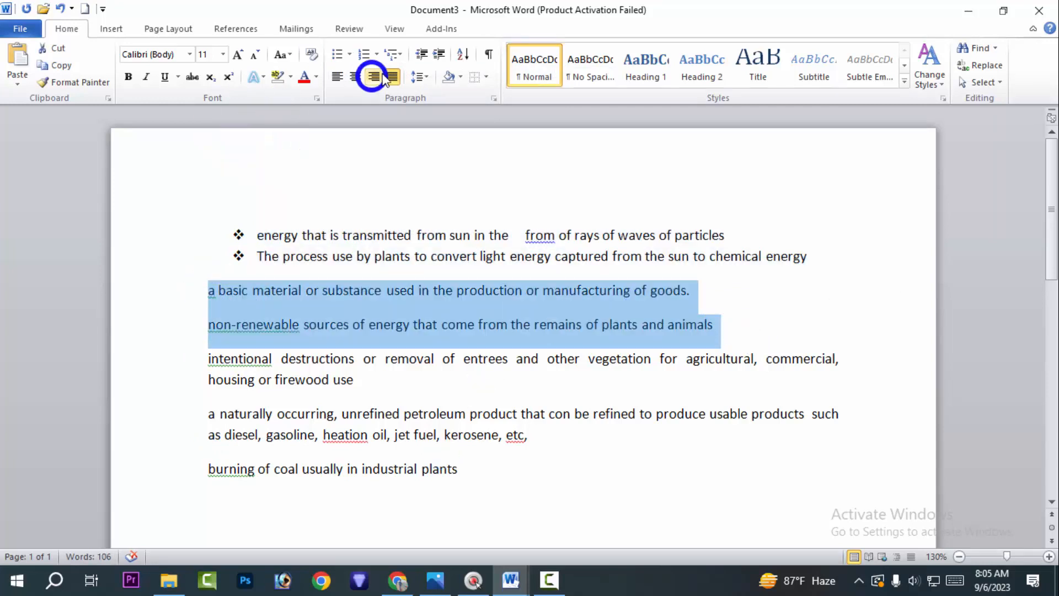
left_click(350, 53)
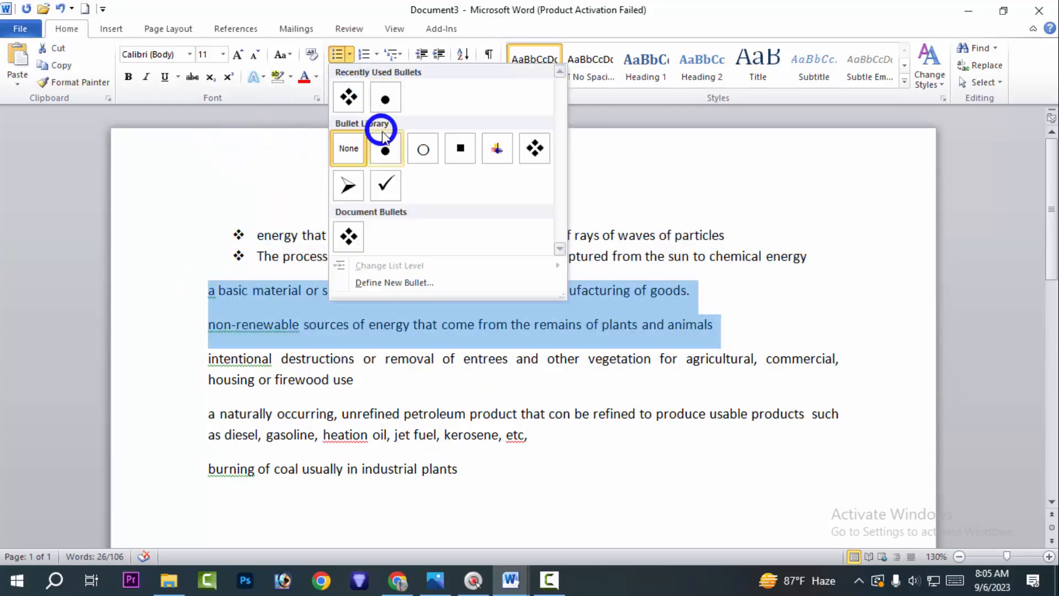
left_click(382, 144)
left_click(500, 429)
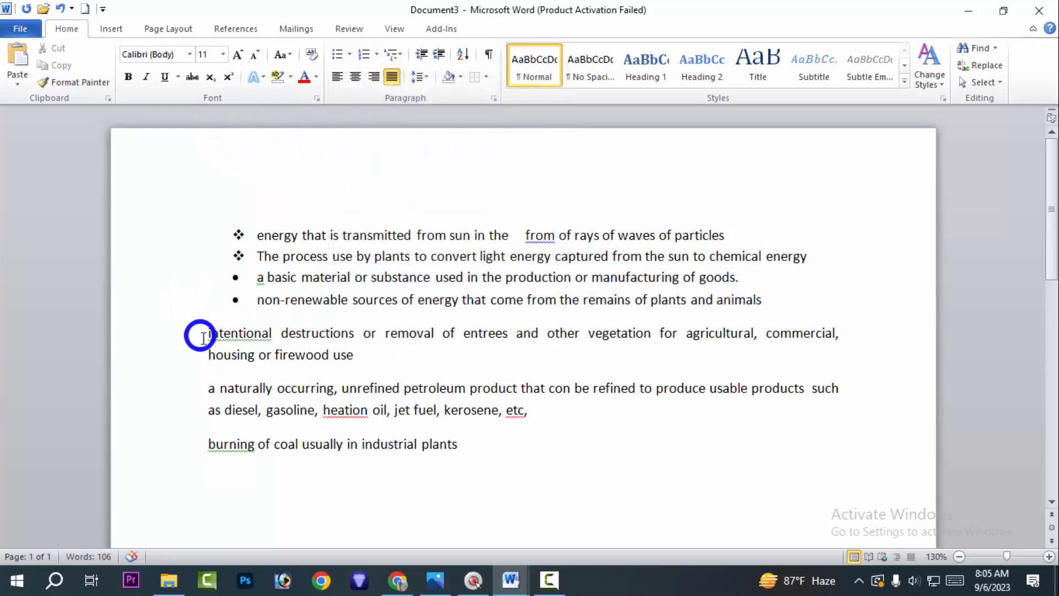
Apply the four-diamond bullet to the fifth and sixth paragraphs and the multicolored bullet to the last paragraph about burning coal.
left_click_drag(208, 333, 690, 368)
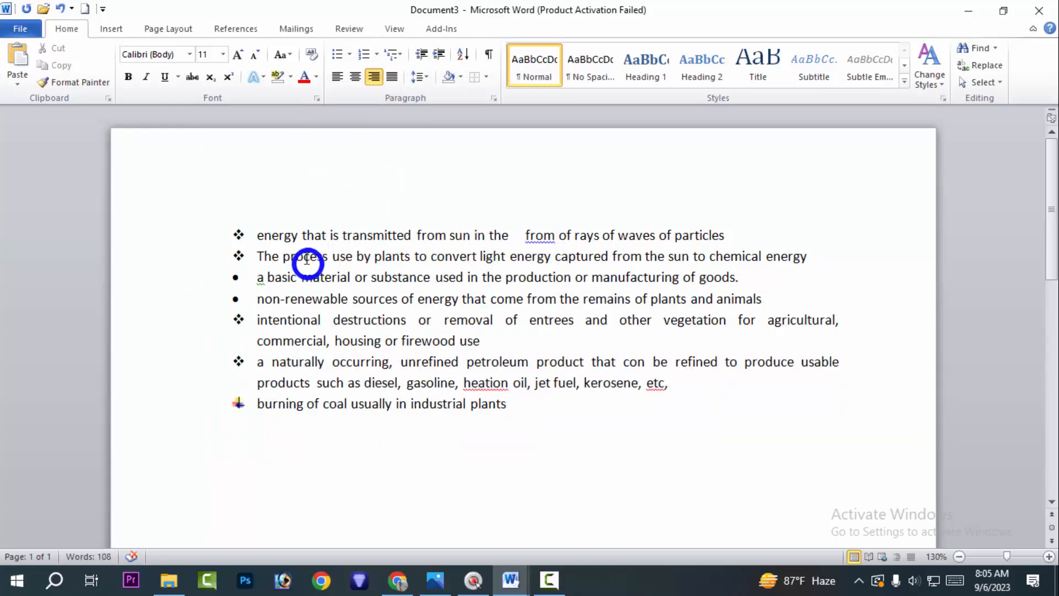
left_click_drag(251, 235, 243, 428)
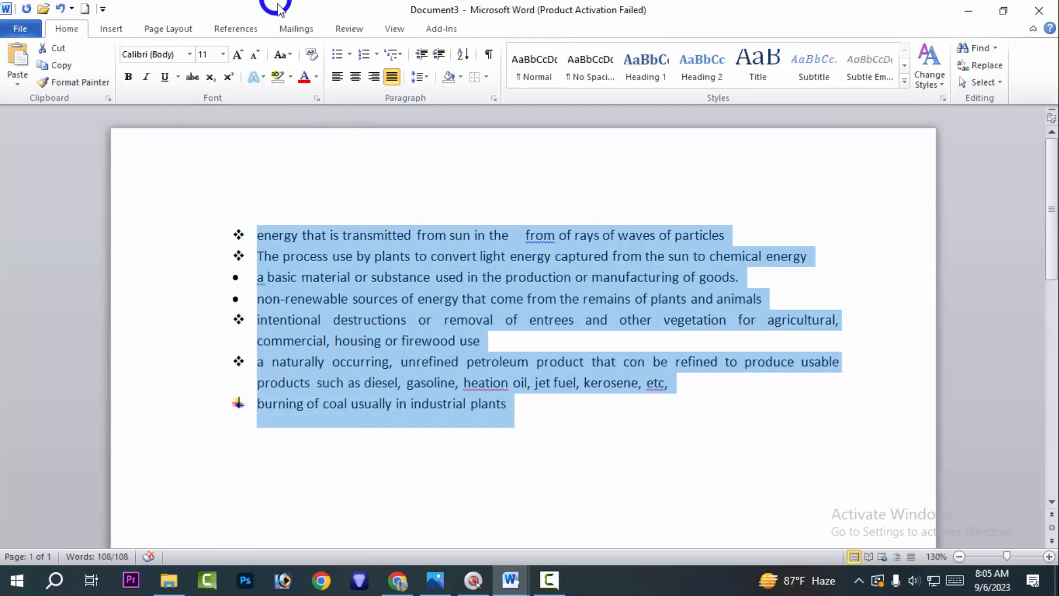
left_click(350, 59)
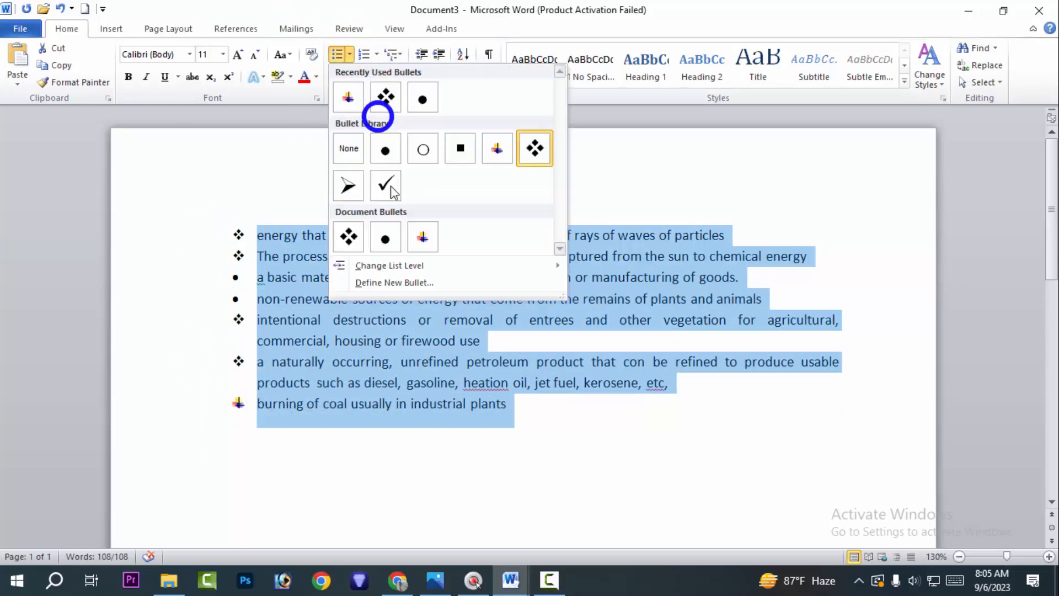
left_click(689, 482)
scroll(563, 390, "down", 3)
scroll(498, 349, "up", 3)
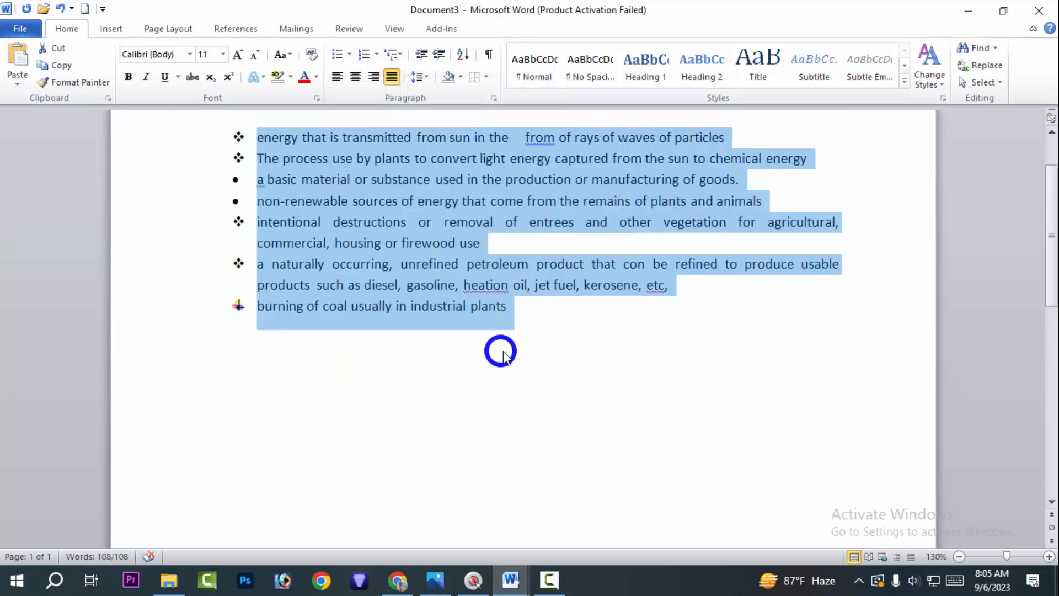
left_click(636, 478)
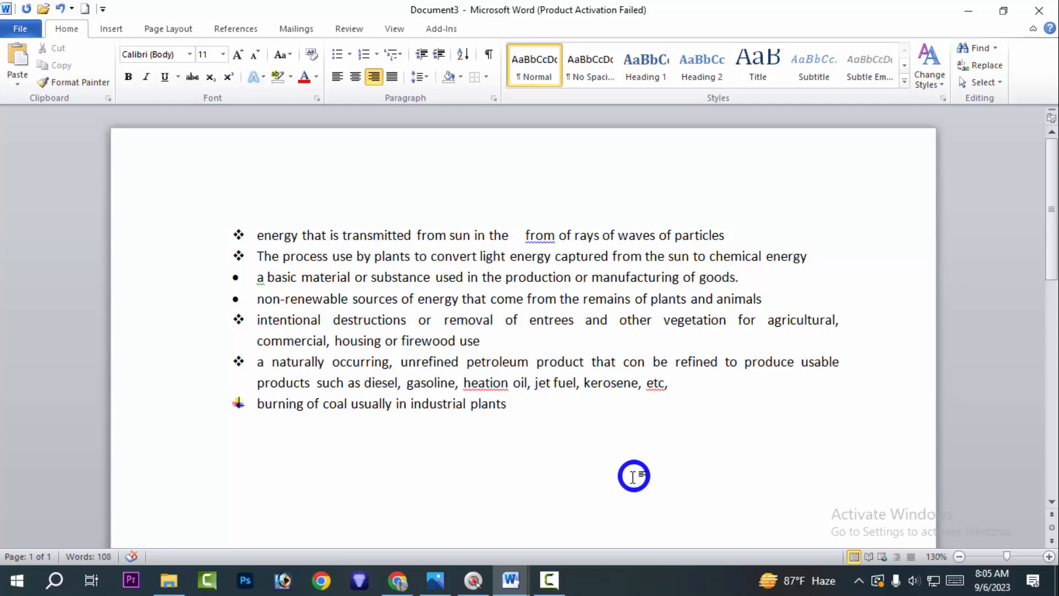
Start a four-diamond bulleted list a few lines below the coal paragraph, with "hgfvjgju" as its first item.
scroll(576, 487, "down", 3)
double_click(241, 280)
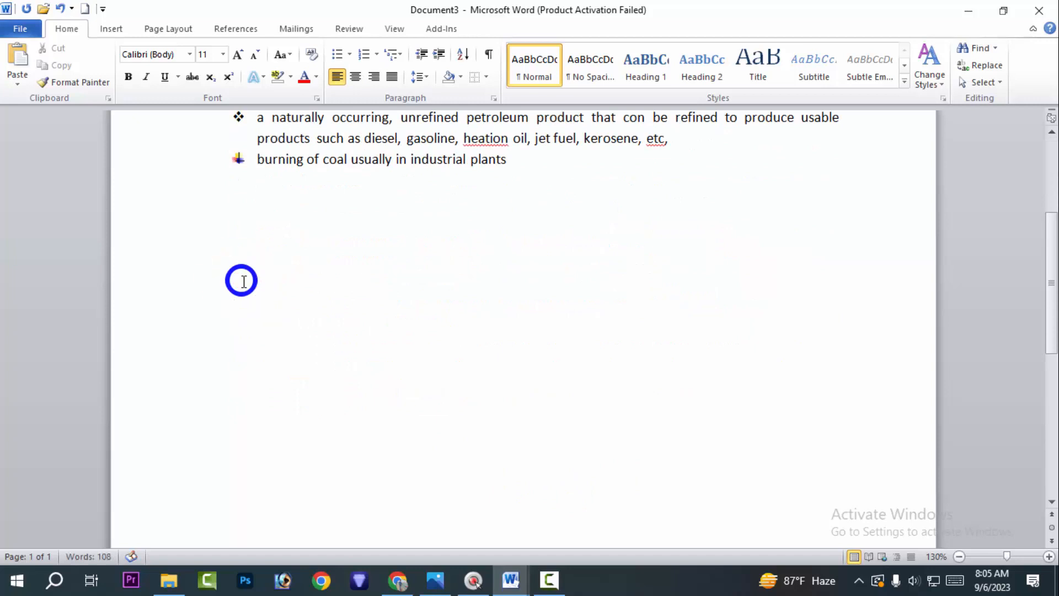
scroll(330, 295, "up", 3)
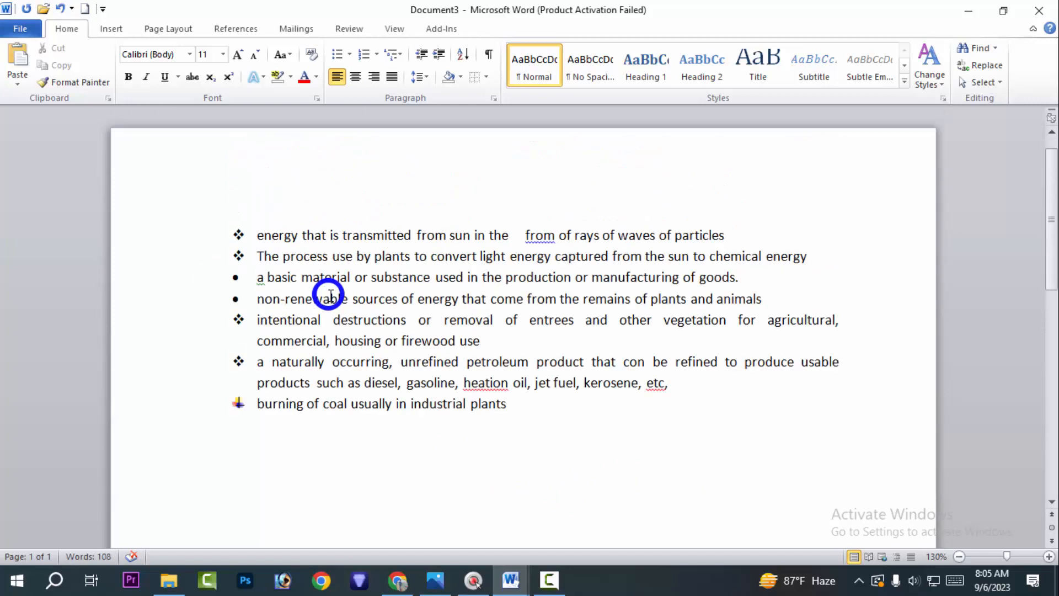
left_click(350, 54)
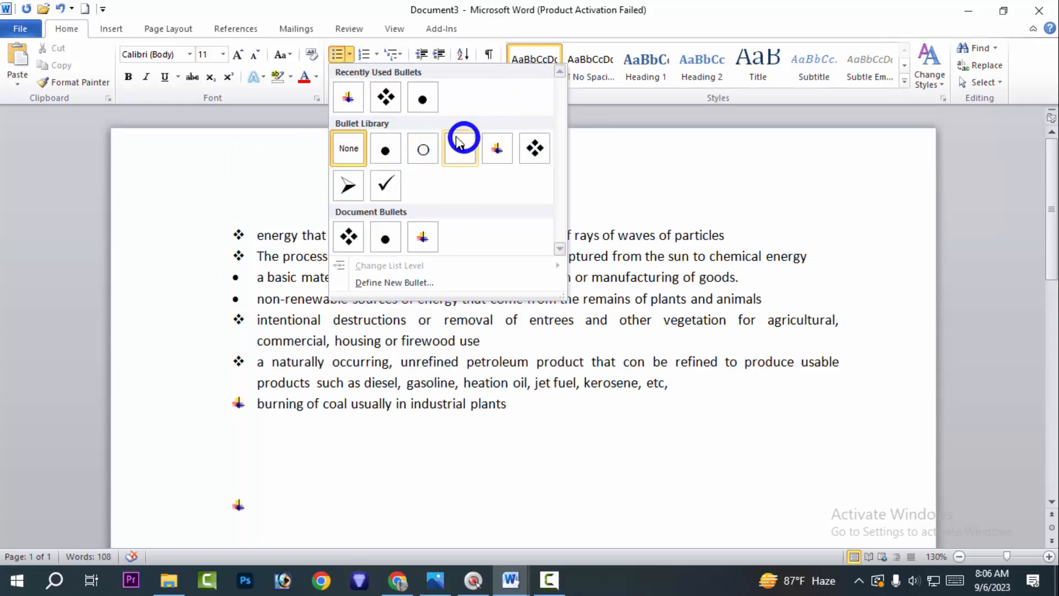
left_click(537, 148)
type("hgfvjgju")
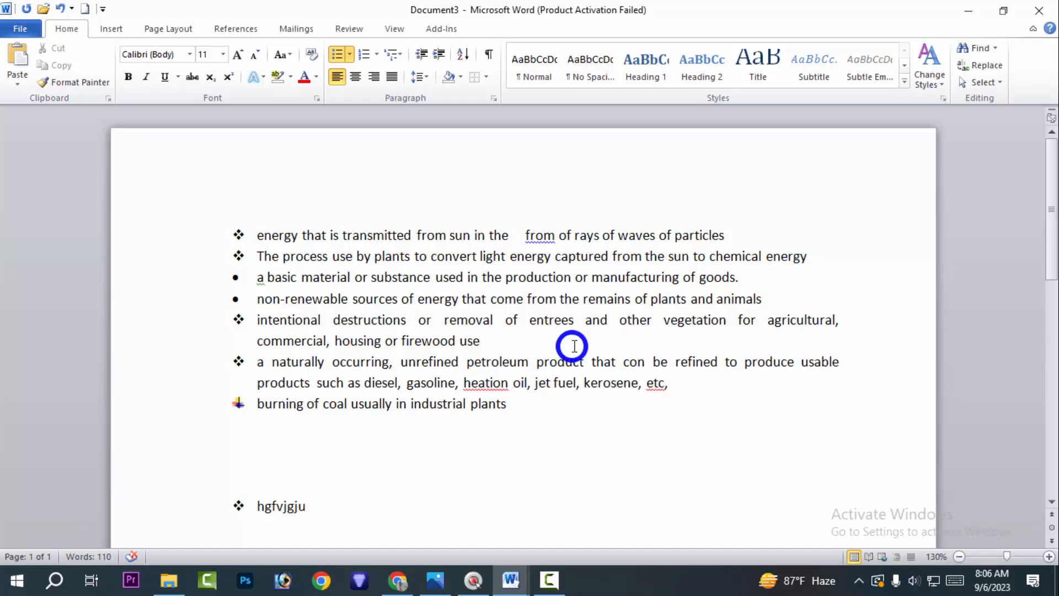
Add the items "b mmjvj" and "bvhmcg" to the four-diamond list and end the list.
scroll(574, 346, "down", 3)
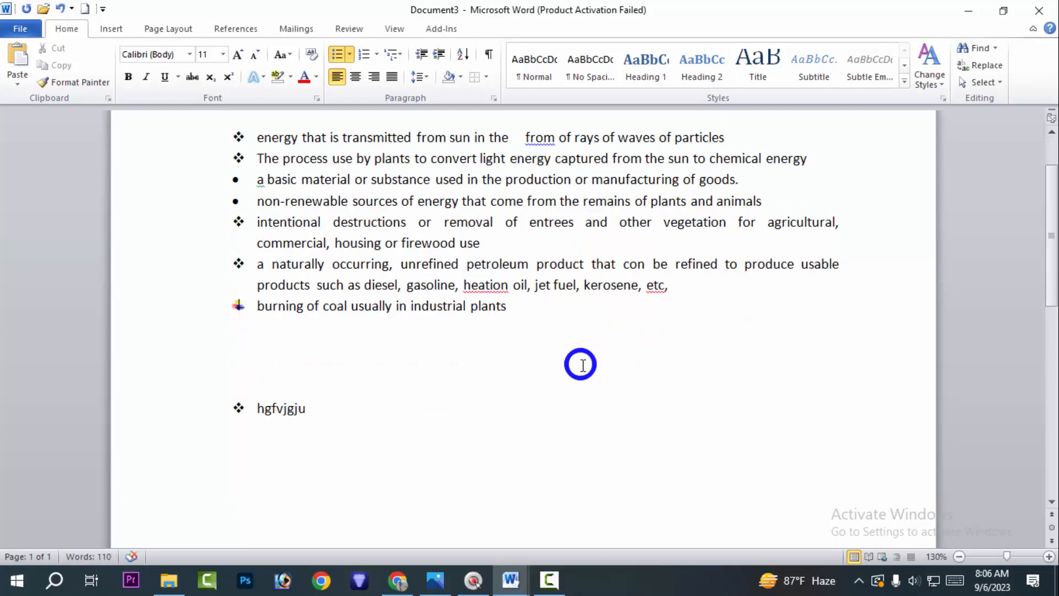
key("Return")
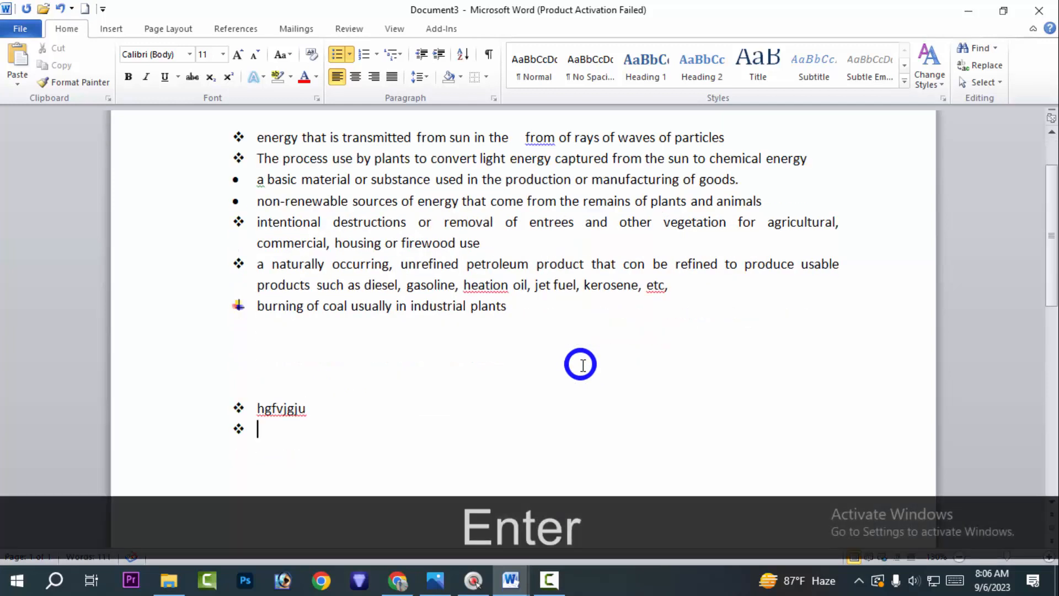
type("b mmjvj")
key("Return")
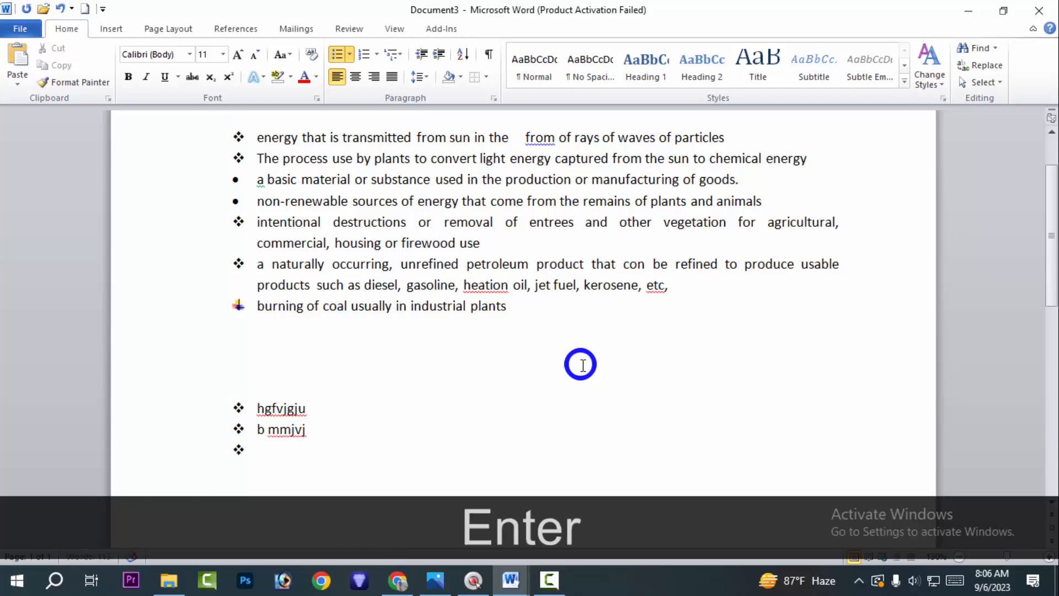
type("bvhmcg")
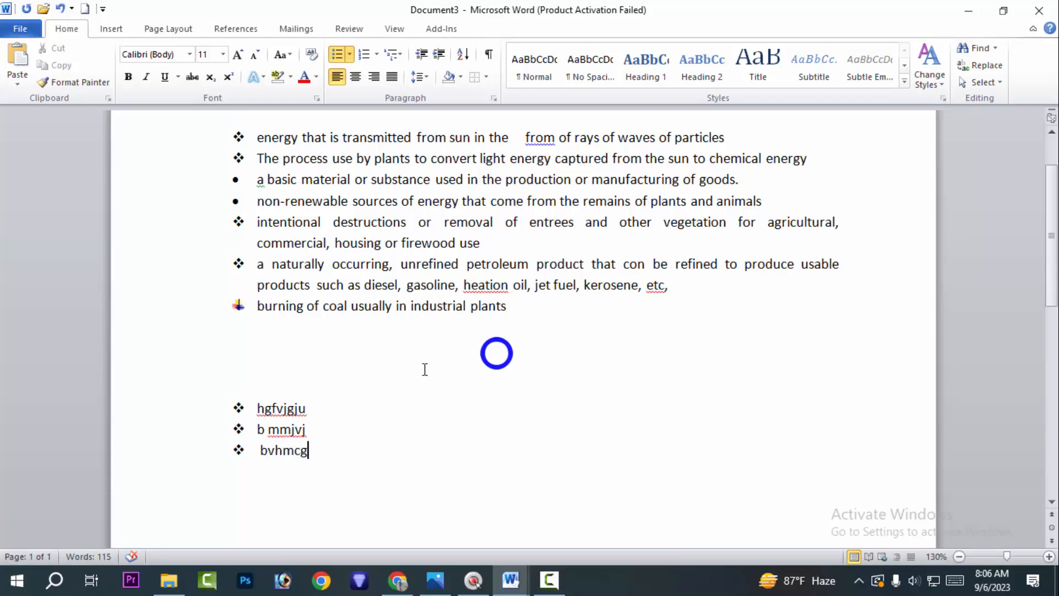
key("Return")
key("Return")
Start an arrow-bulleted list below the four-diamond list, with "M,bh j,vbjm" as its first item.
scroll(528, 159, "down", 4)
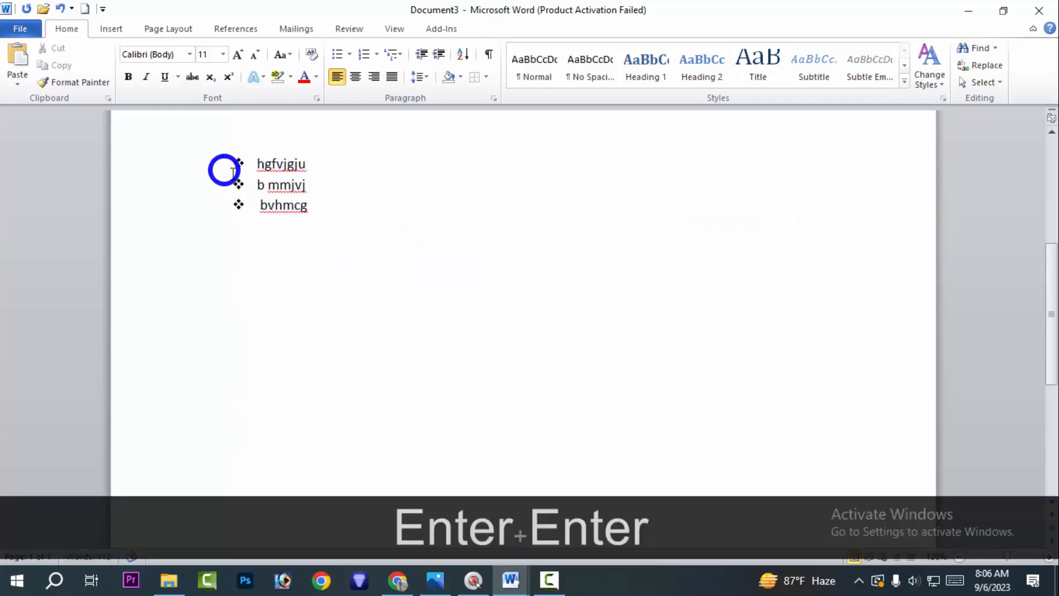
scroll(416, 295, "up", 5)
scroll(248, 374, "down", 2)
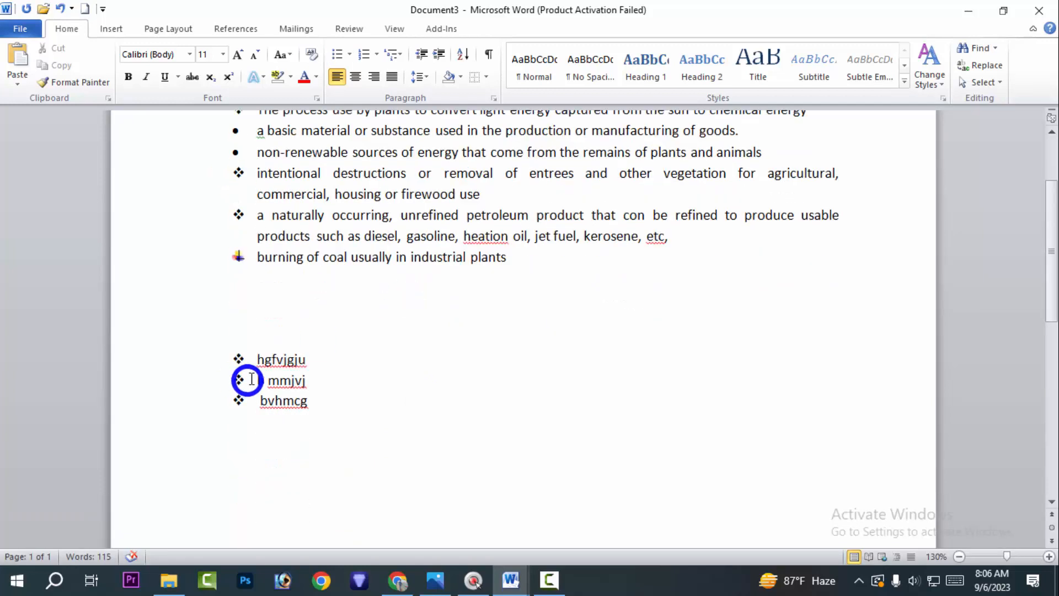
left_click(349, 55)
left_click(346, 188)
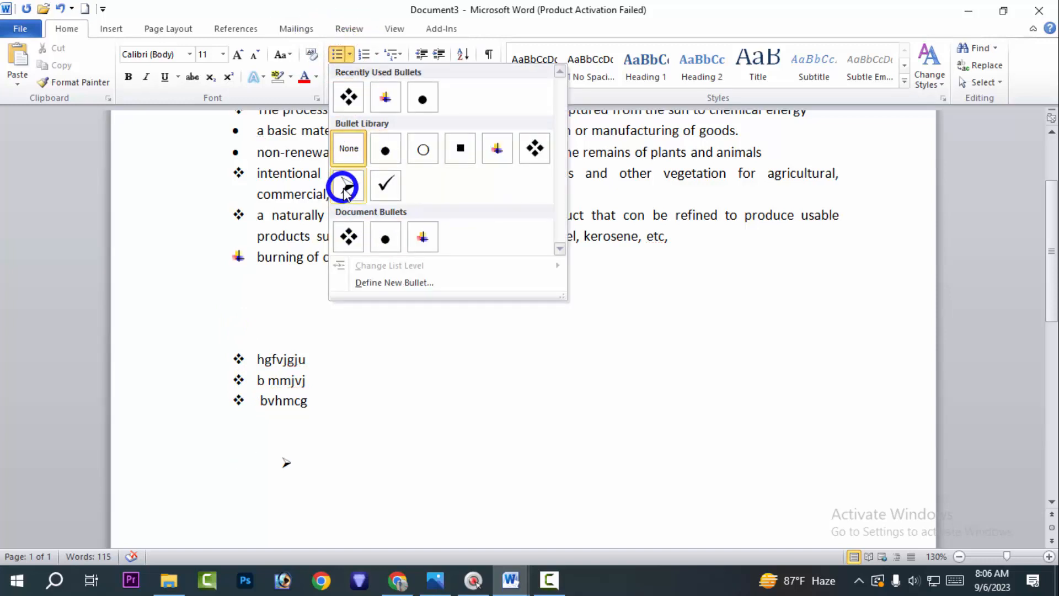
left_click(346, 190)
type("M,bh j,vbjm")
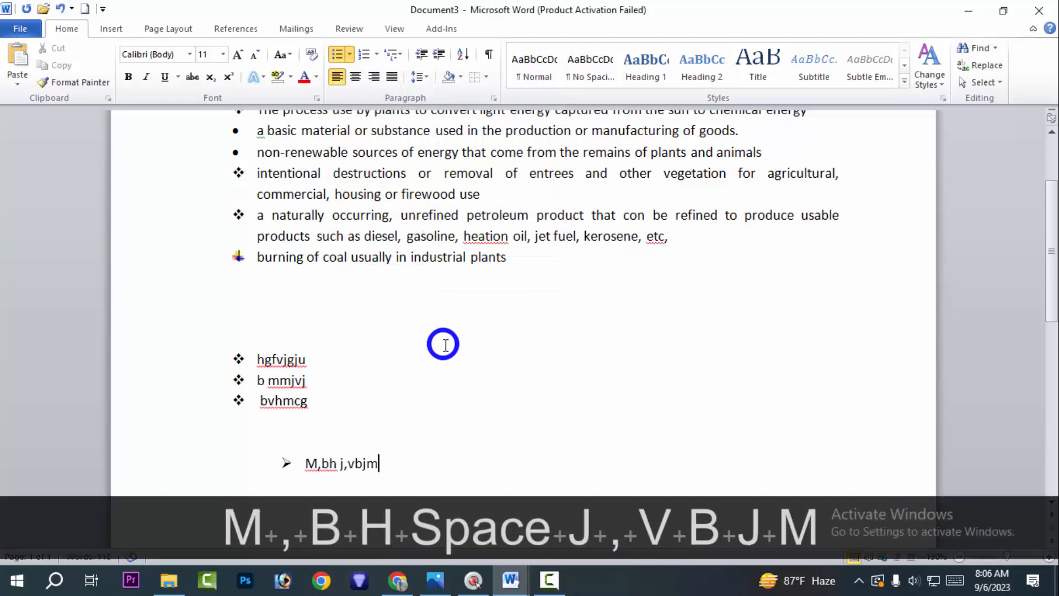
Add the items "Kpojikhkljiop" and "Jioh" to the arrow-bulleted list.
key("Return")
type("kp")
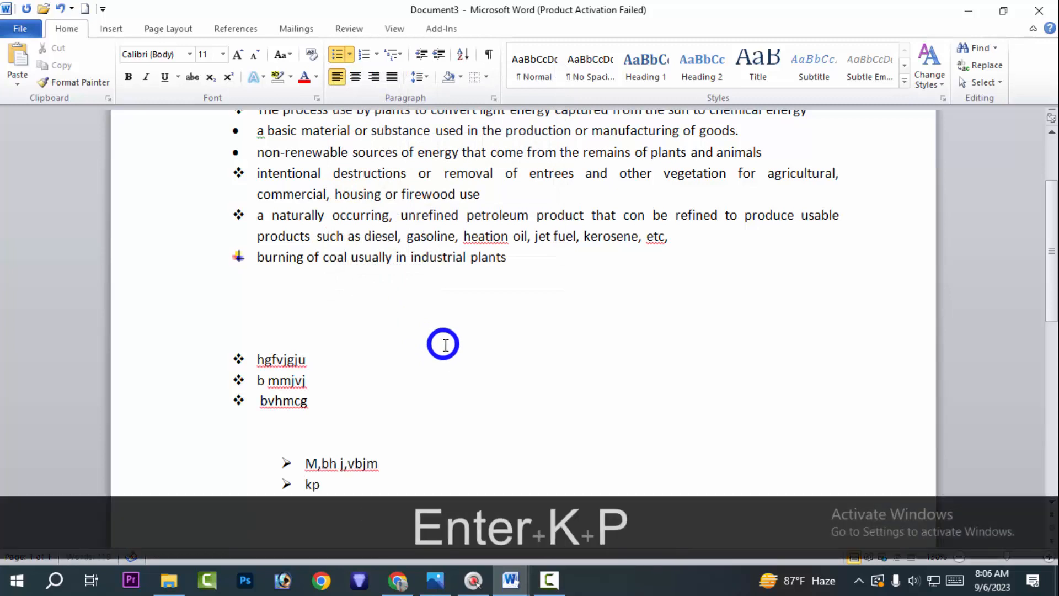
type("ojikhkljiop")
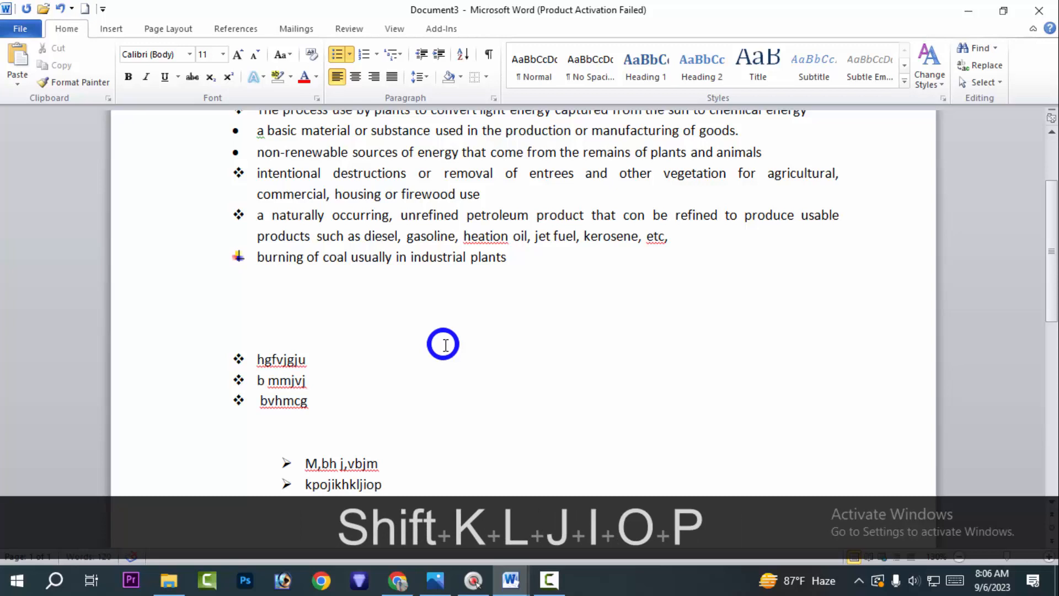
key("Return")
type("jioh")
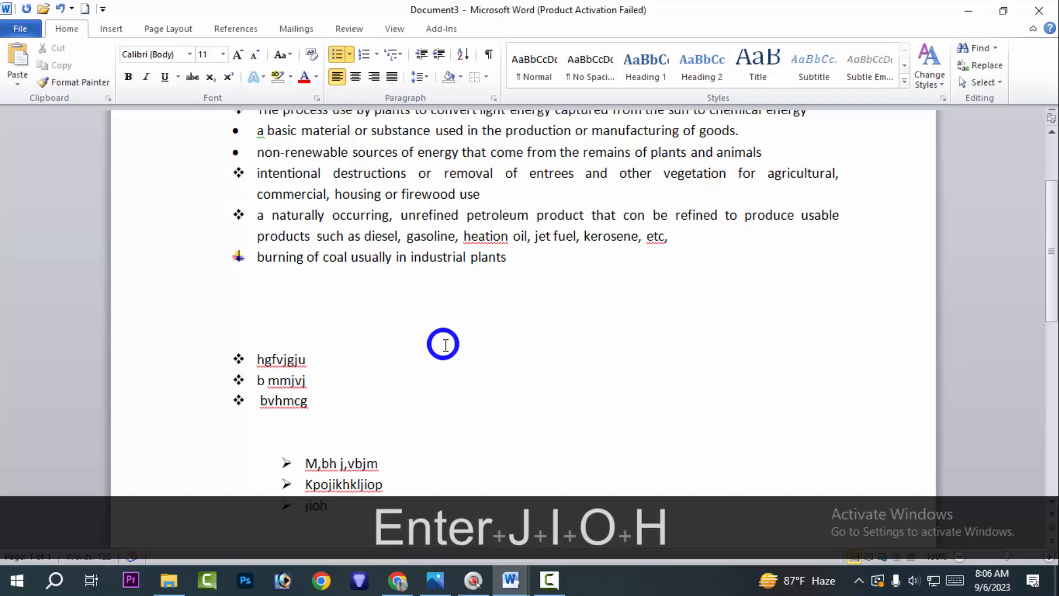
Continue the arrow-bulleted list with the items "Fjucij" and "Klomj".
key("Return")
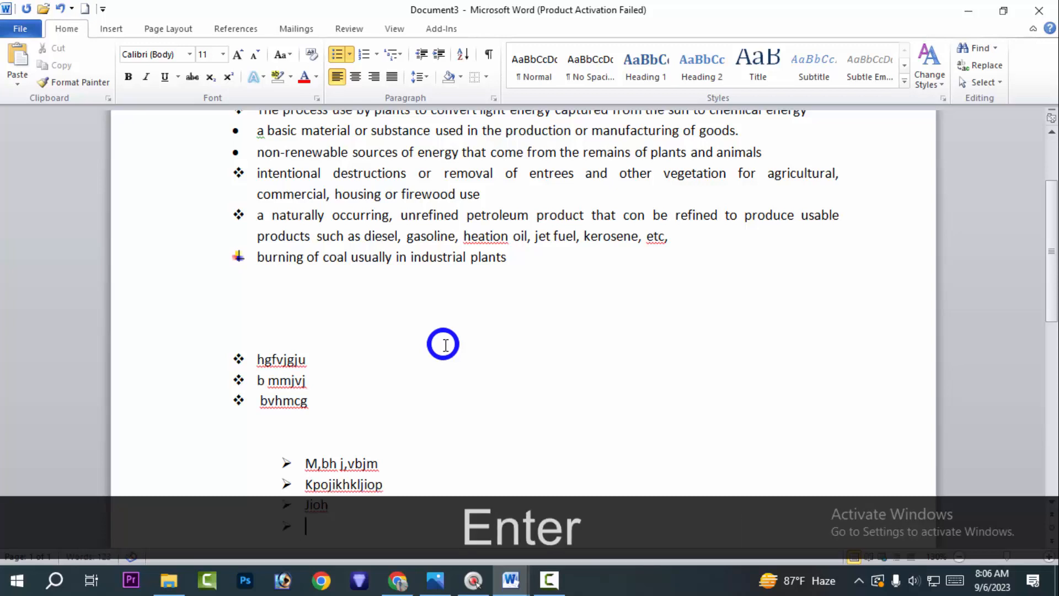
scroll(446, 342, "down", 5)
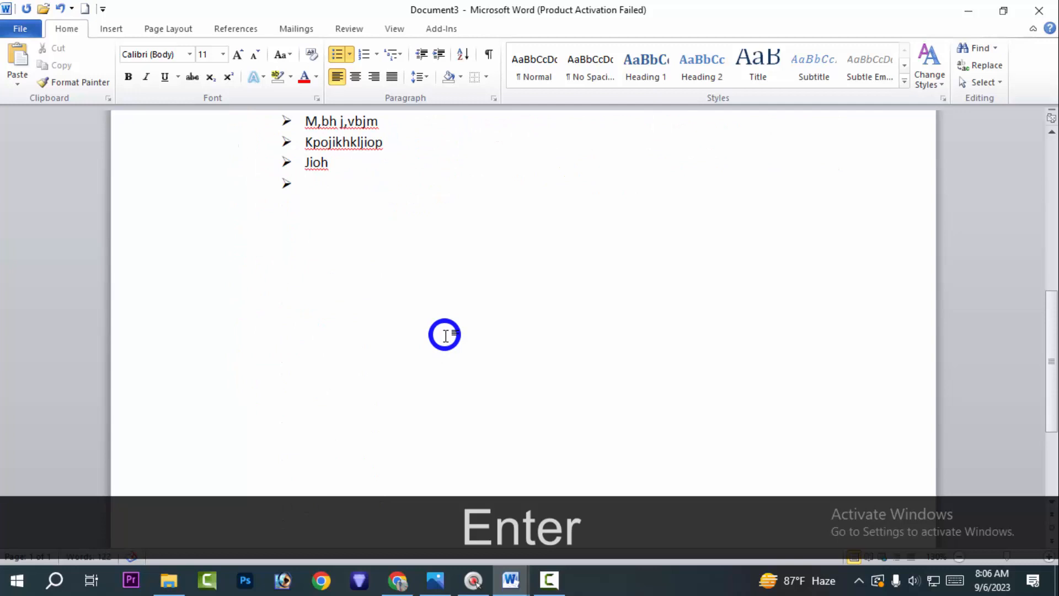
type("fjucij")
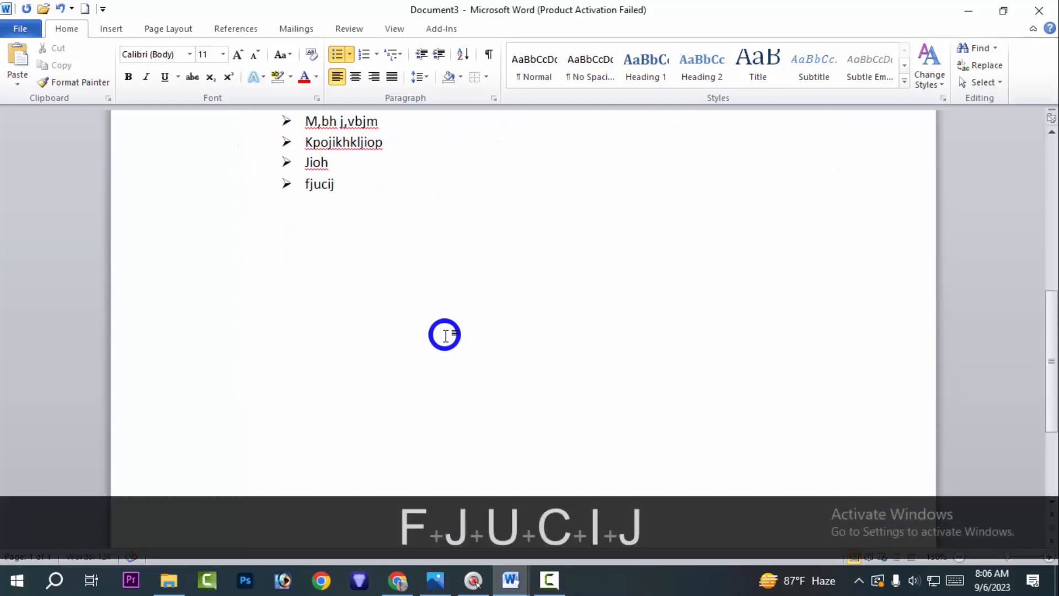
key("Return")
type("klomj")
key("Right")
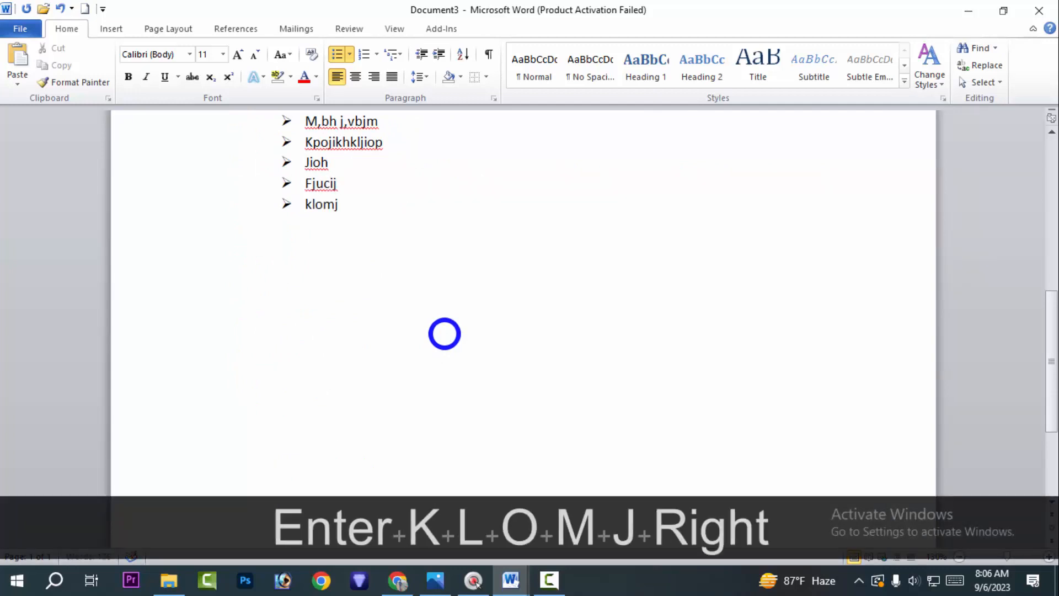
Remove the bullet from a new line after "Klomj" and enter the unbulleted, indented lines "Hiklgik;" and "Bgjugyujyk".
key("Return")
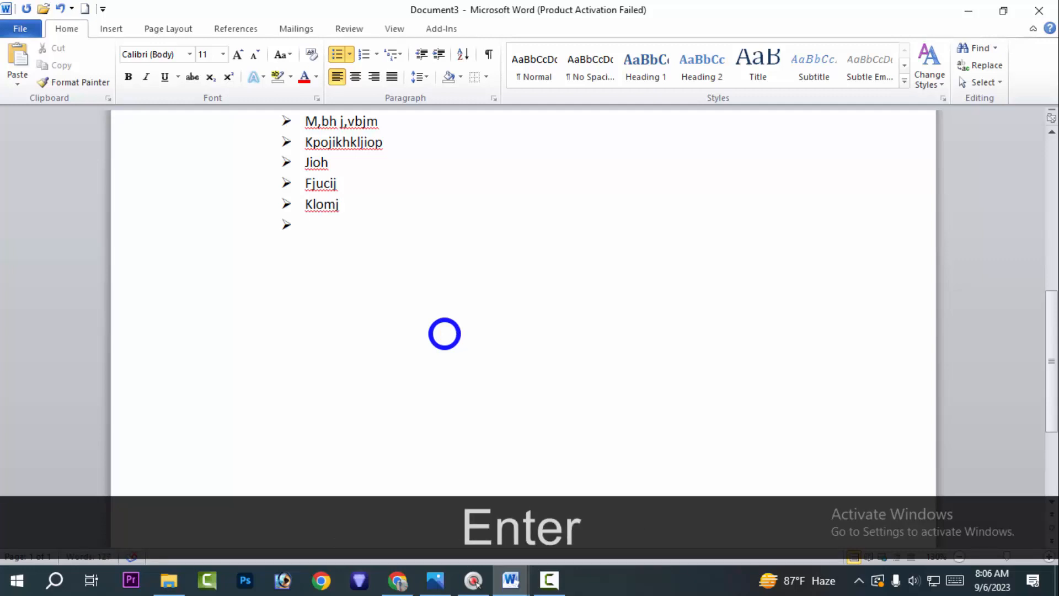
key("BackSpace")
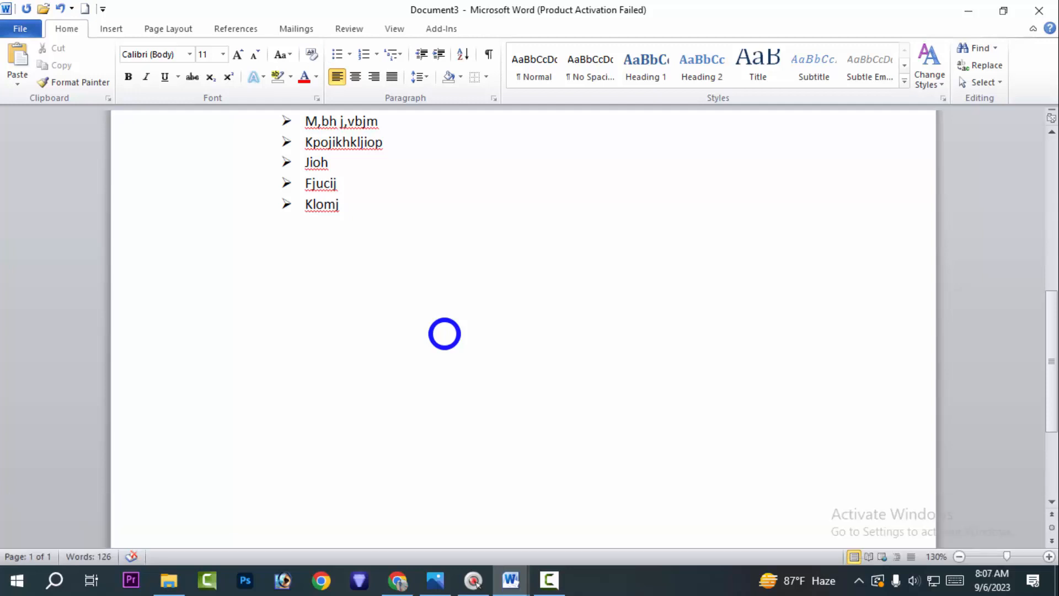
key("ctrl+z")
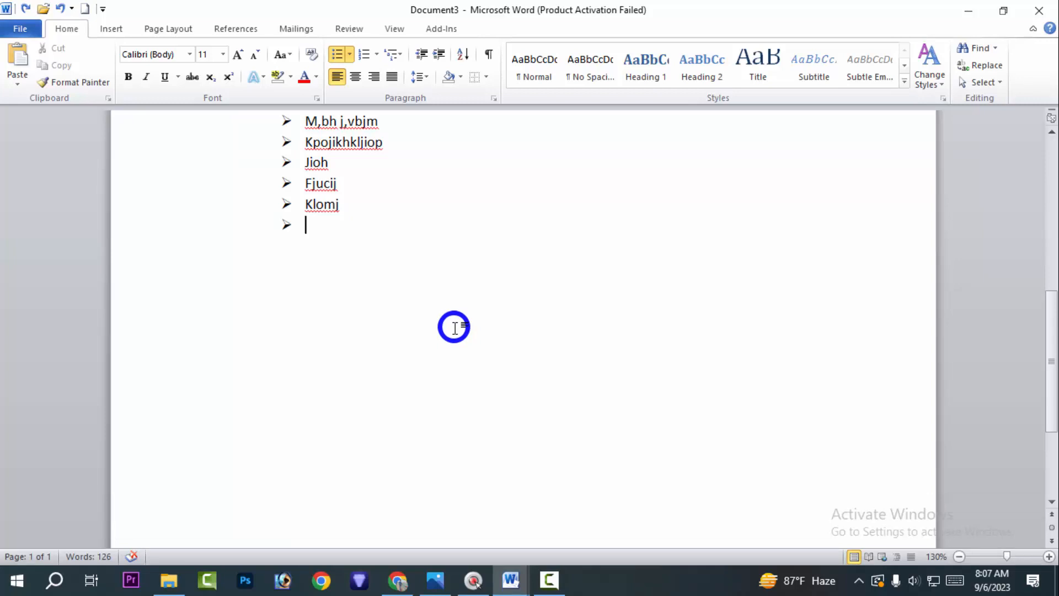
key("BackSpace")
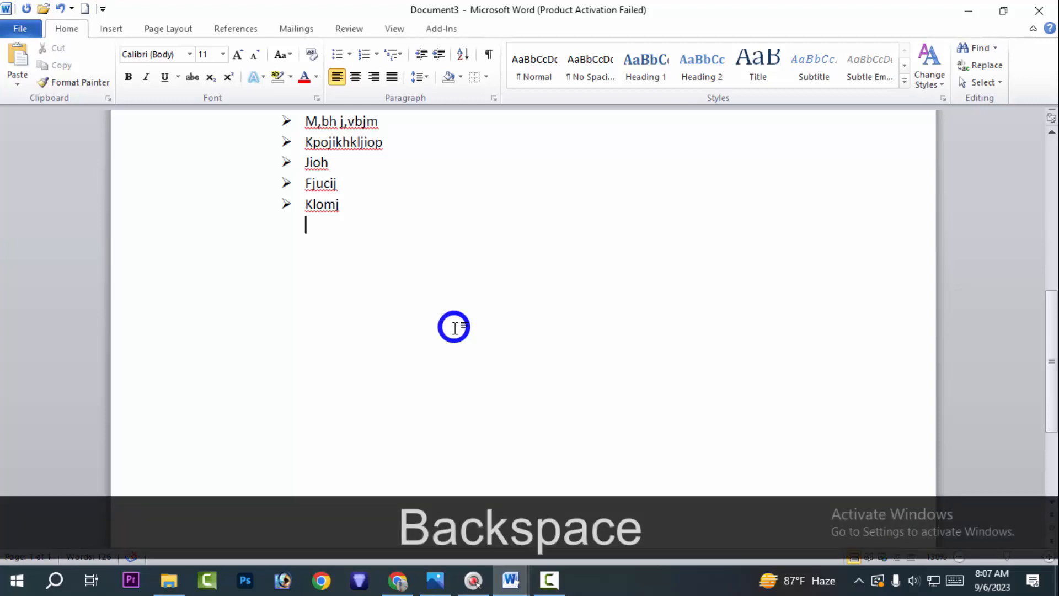
type("hiklgik;")
key("Return")
type("bg")
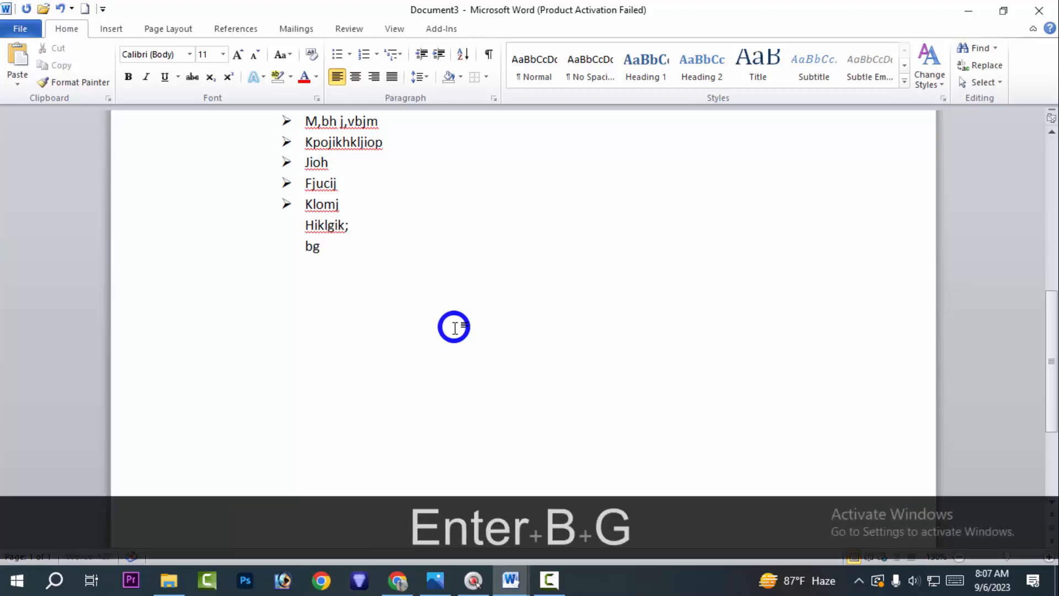
type("jugyujyk")
key("Return")
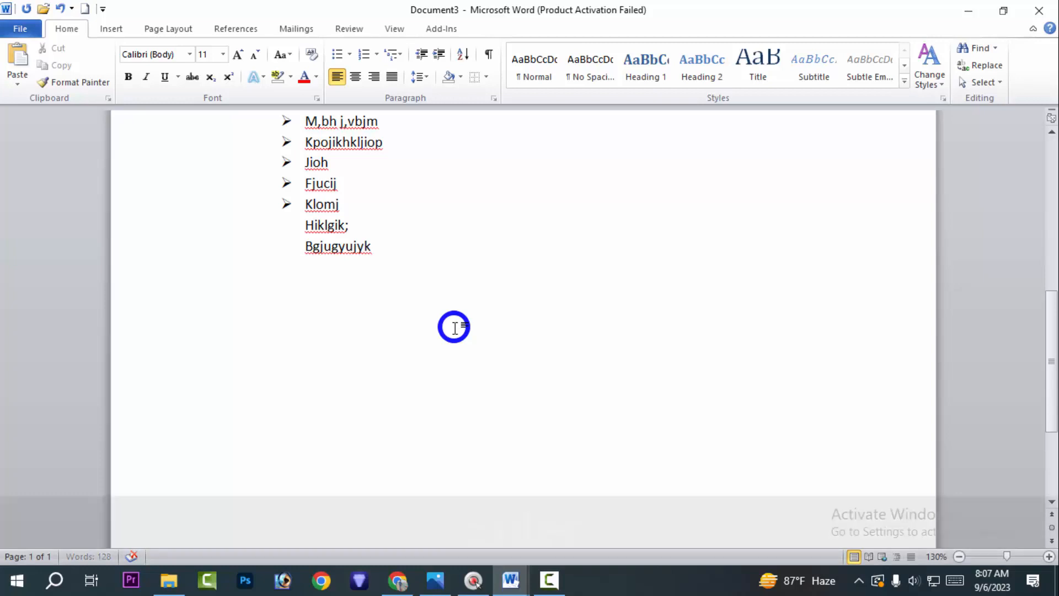
Add blank lines after "Bgjugyujyk" until the document extends onto a third page.
key("Return")
key("Return")
key("Return")
key("Return")
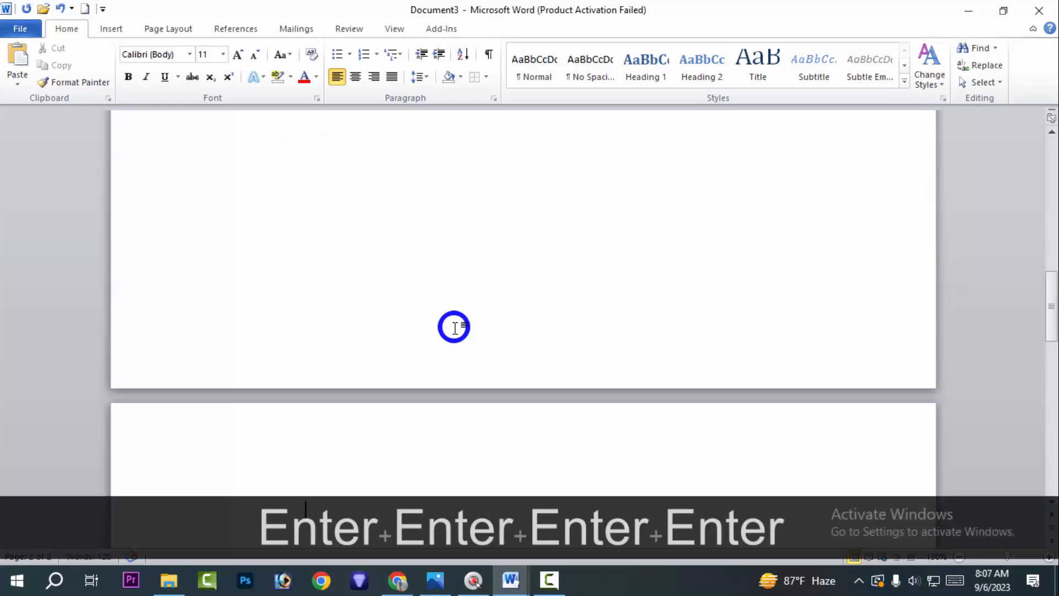
scroll(408, 297, "down", 4)
scroll(405, 292, "up", 8)
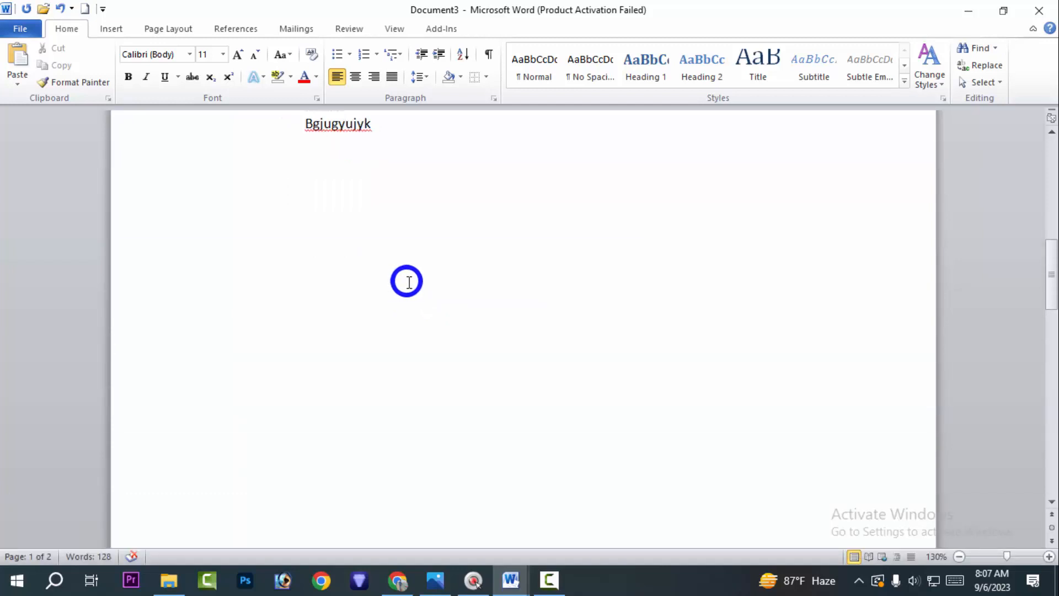
scroll(409, 281, "down", 7)
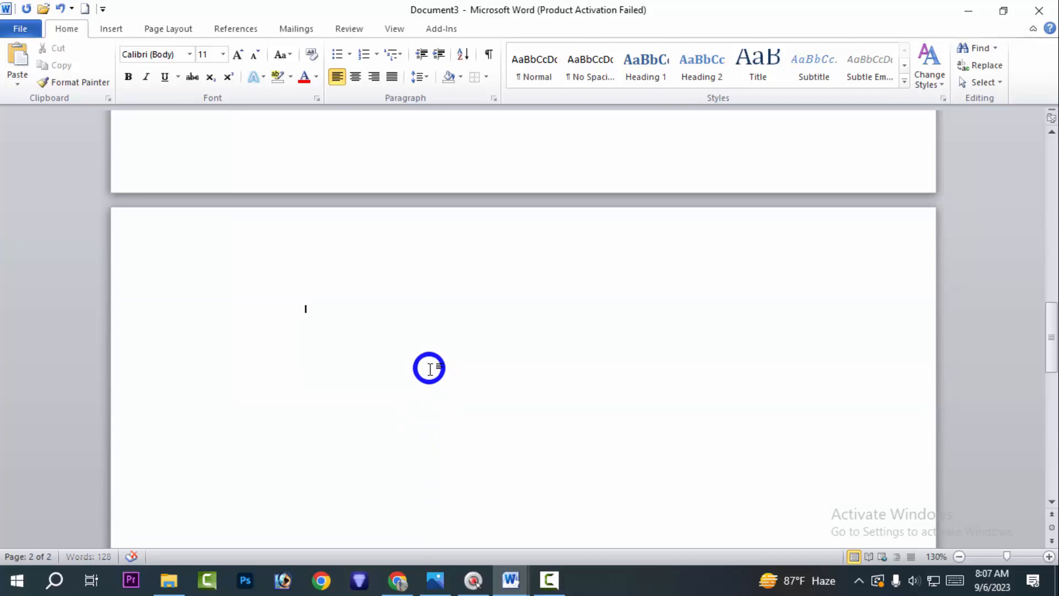
key("Return")
scroll(430, 368, "down", 2)
scroll(430, 368, "up", 3)
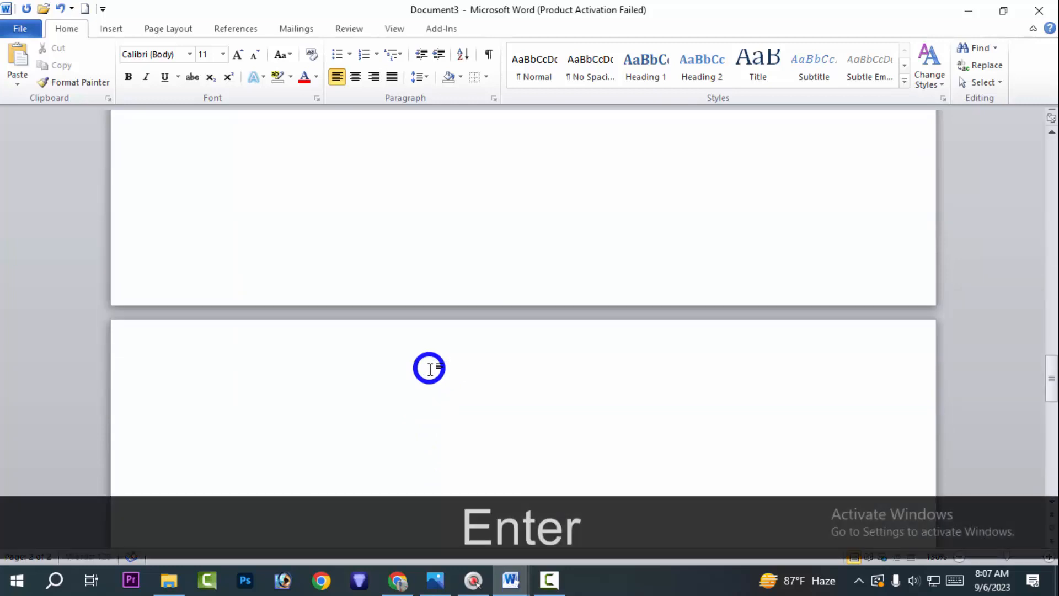
scroll(430, 369, "down", 3)
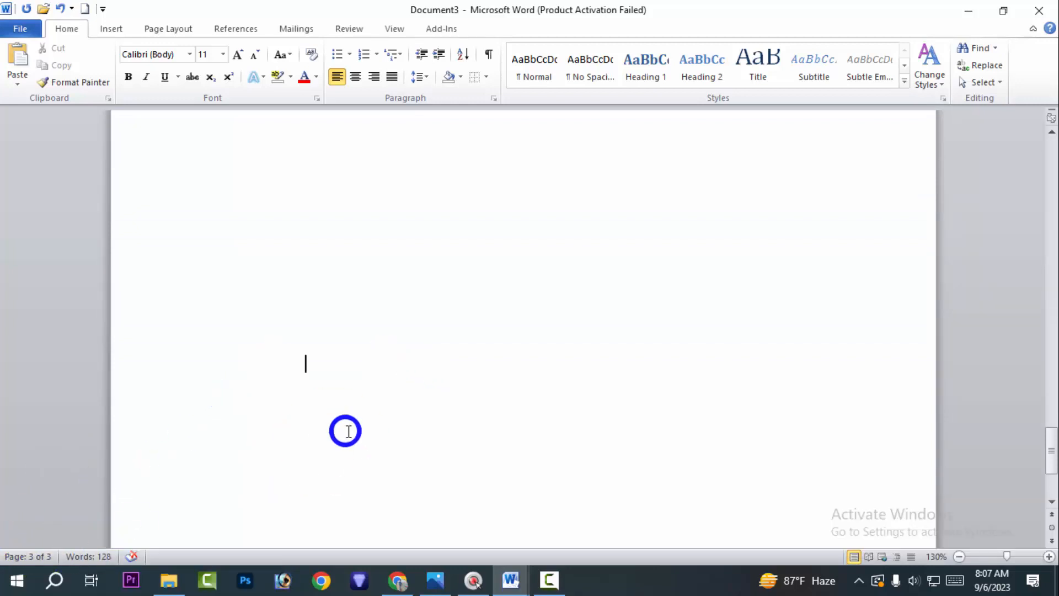
scroll(458, 422, "up", 10)
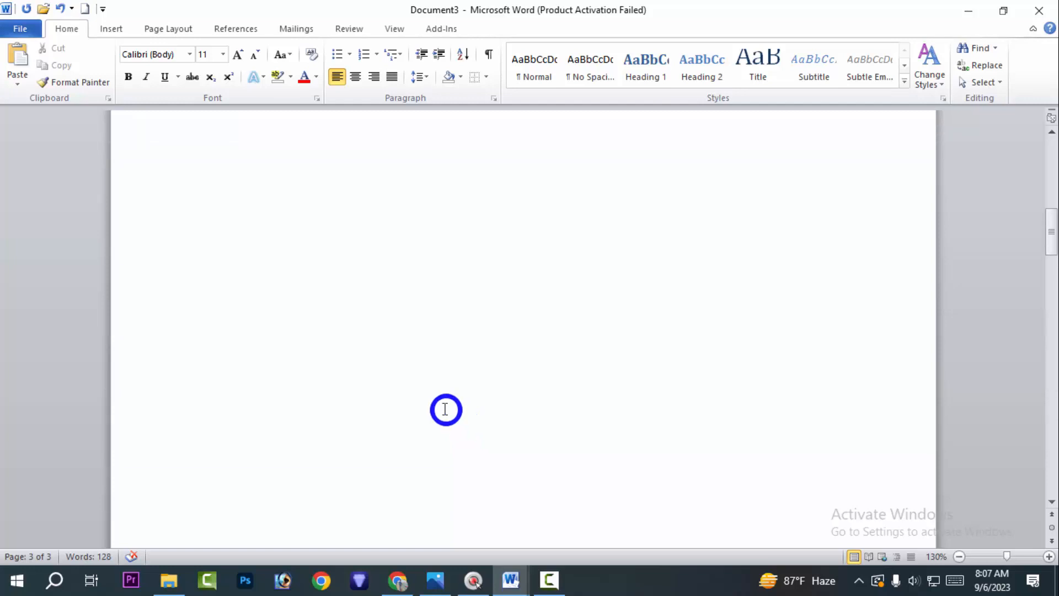
Start a lowercase lettered list (a., b., c.) on a blank line near the start of page 2 with the item ",jvjkh.".
scroll(445, 409, "down", 10)
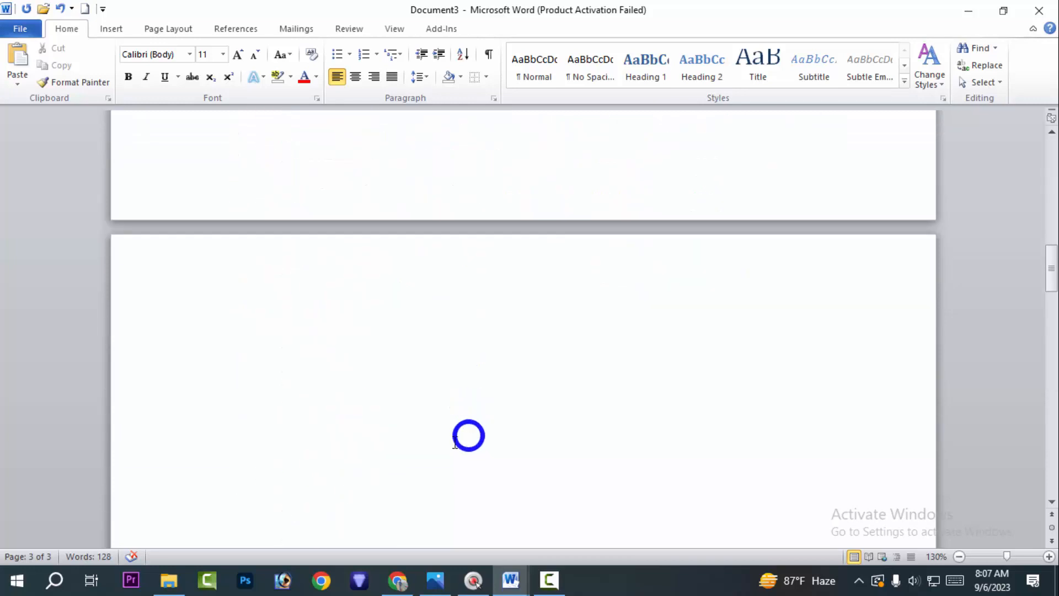
left_click(282, 315)
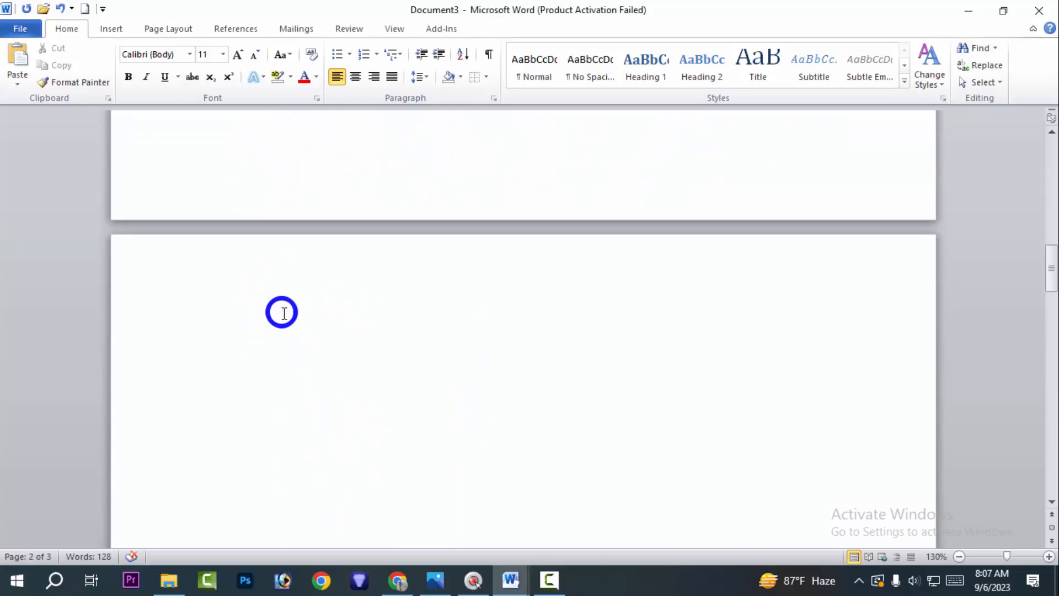
left_click(378, 55)
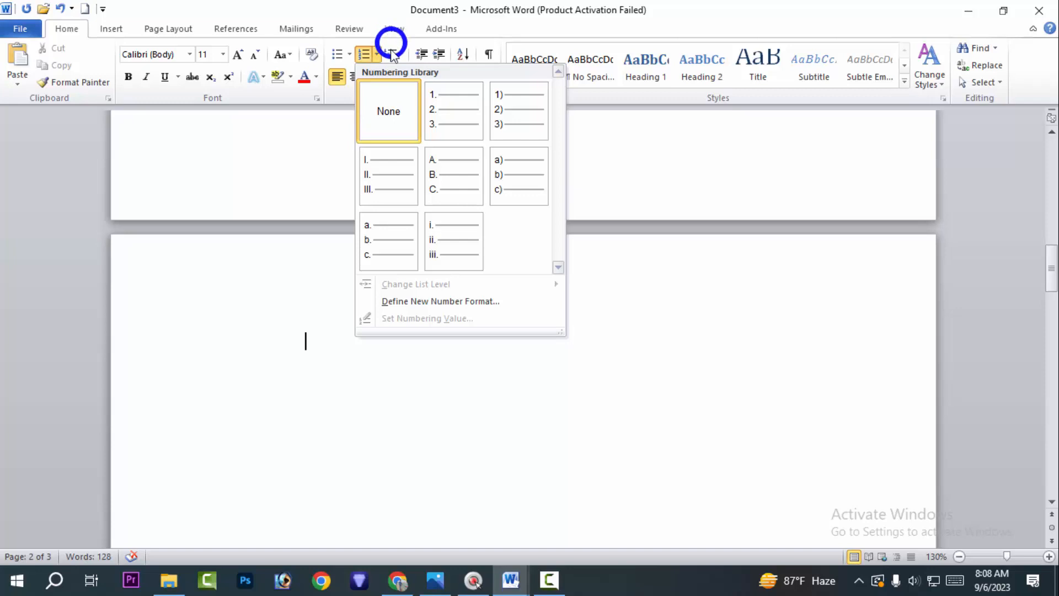
left_click(369, 238)
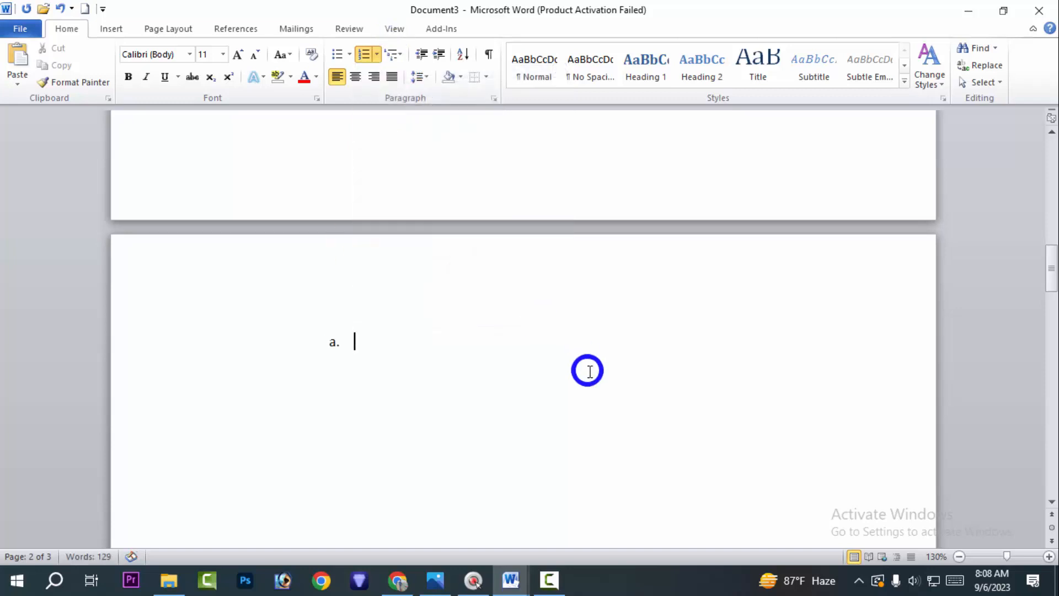
type(",jvjkh.")
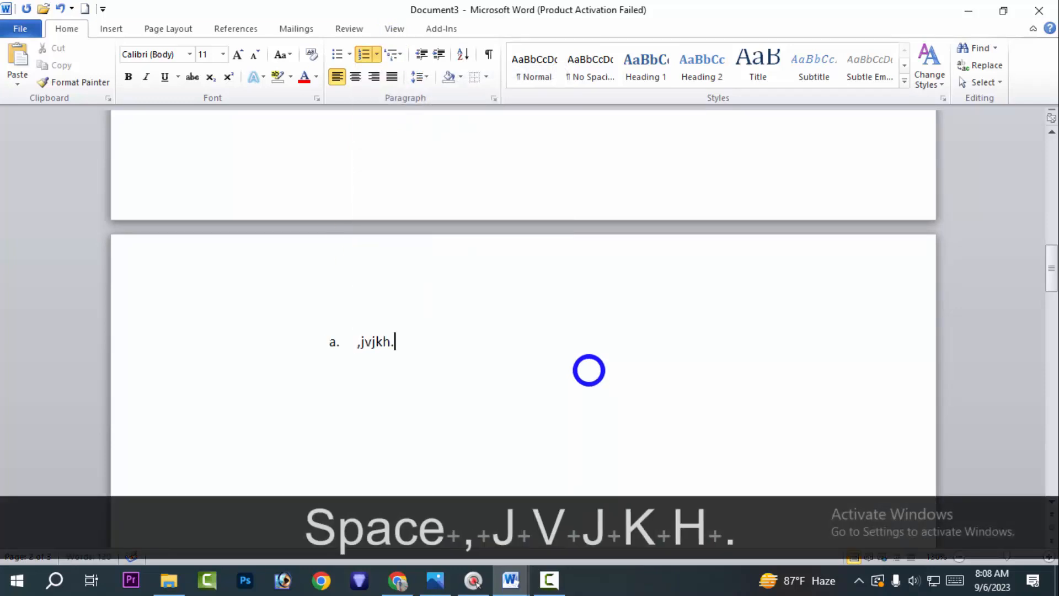
Insert a blank unlettered line under ",jvjkh." and add the list items "Gbfyhvujy" and "Ghbyjufv".
key("shift+Return")
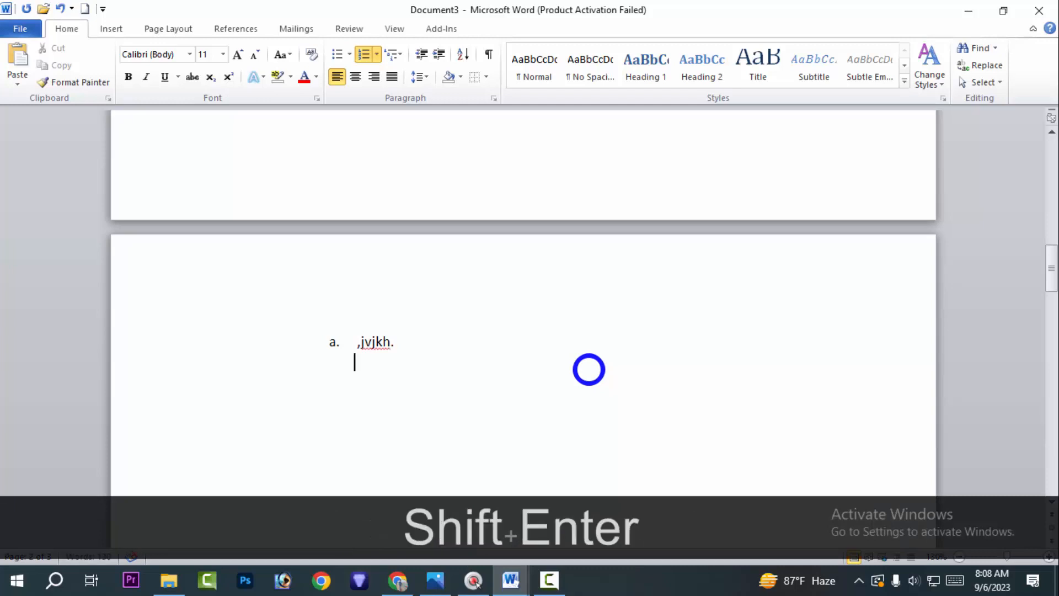
key("Return")
type("gbfyhvujy")
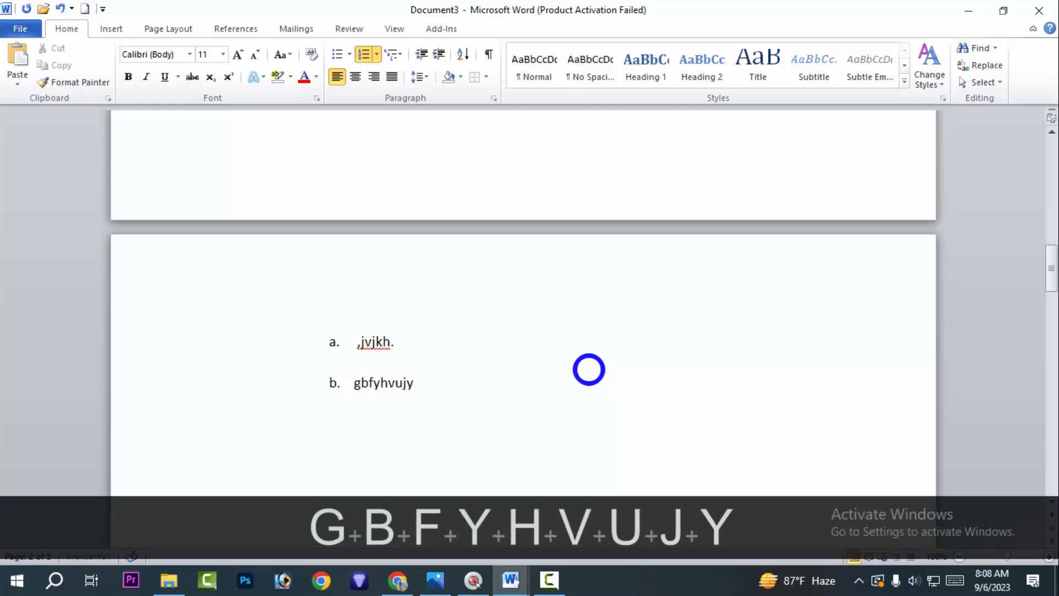
key("Return")
type("ghbyjufv")
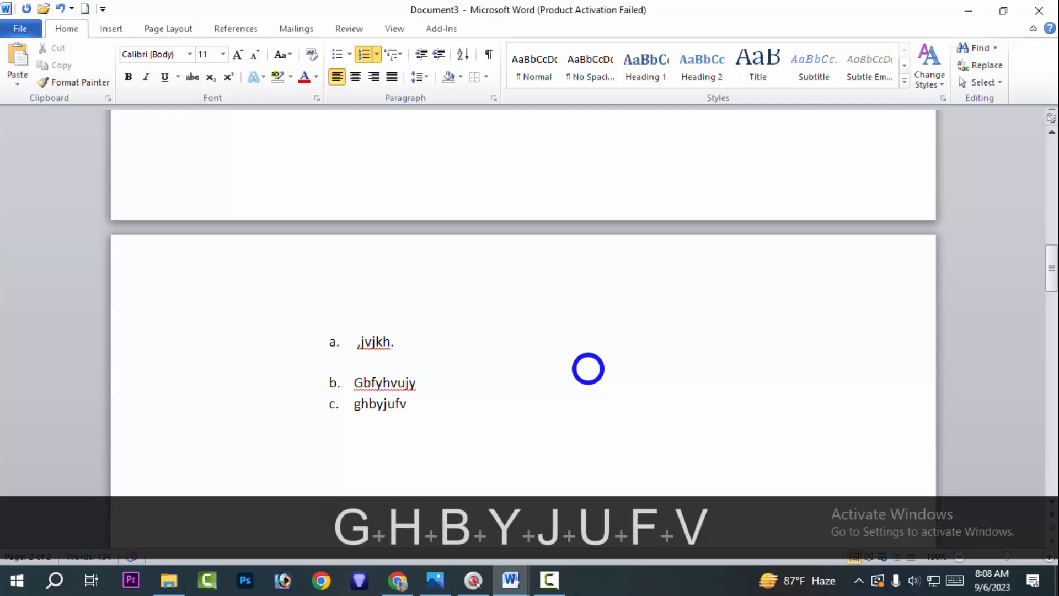
Add the unlettered line "hiu" under "Ghbyjufv", and a new item "Gbhigb" with the unlettered line "bhyhik" beneath it.
key("shift+Return")
type("hiu")
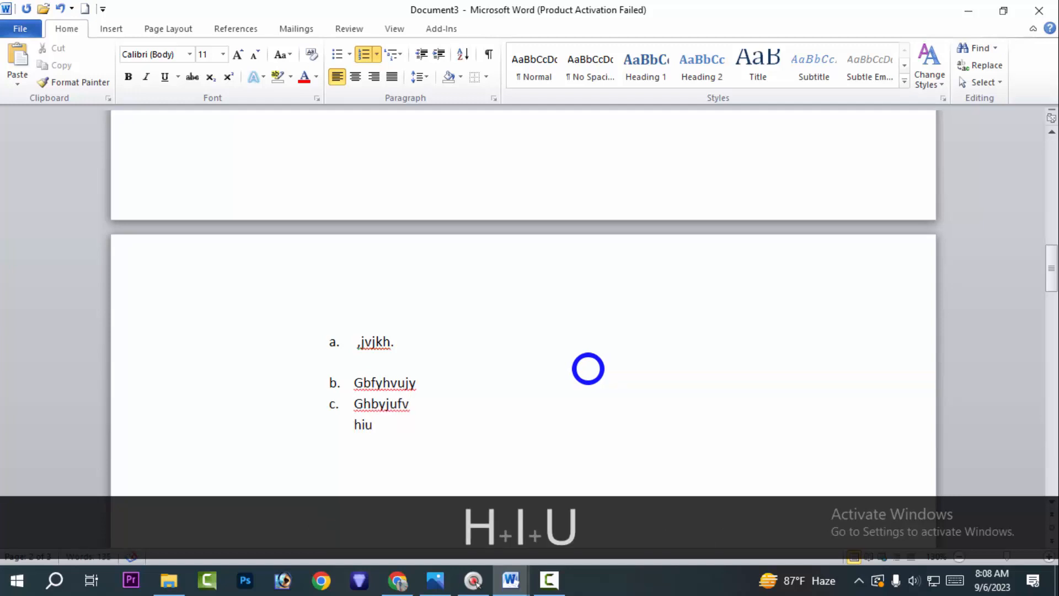
key("Return")
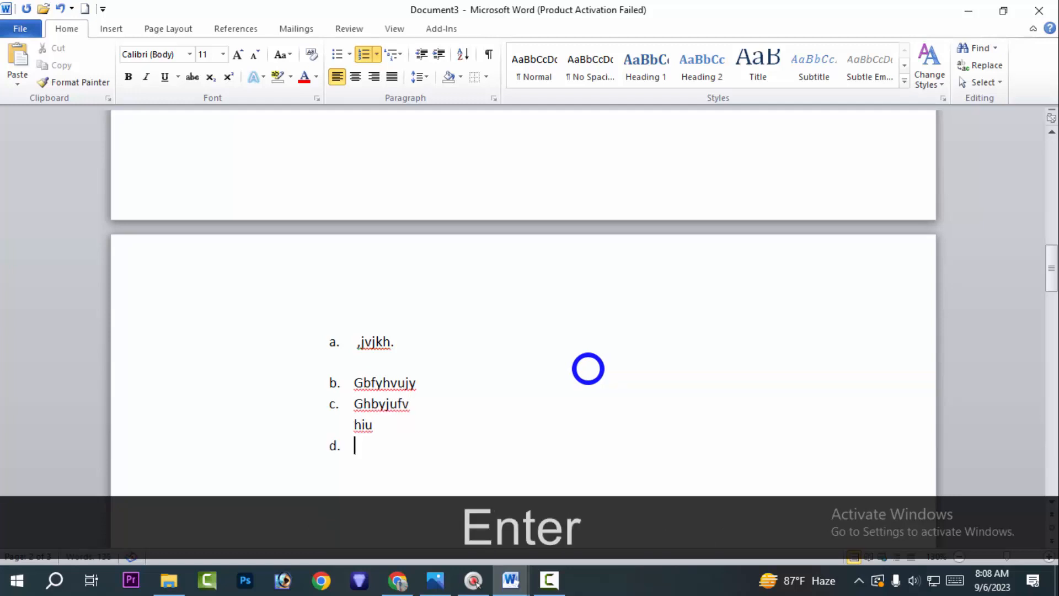
type("gbhigb")
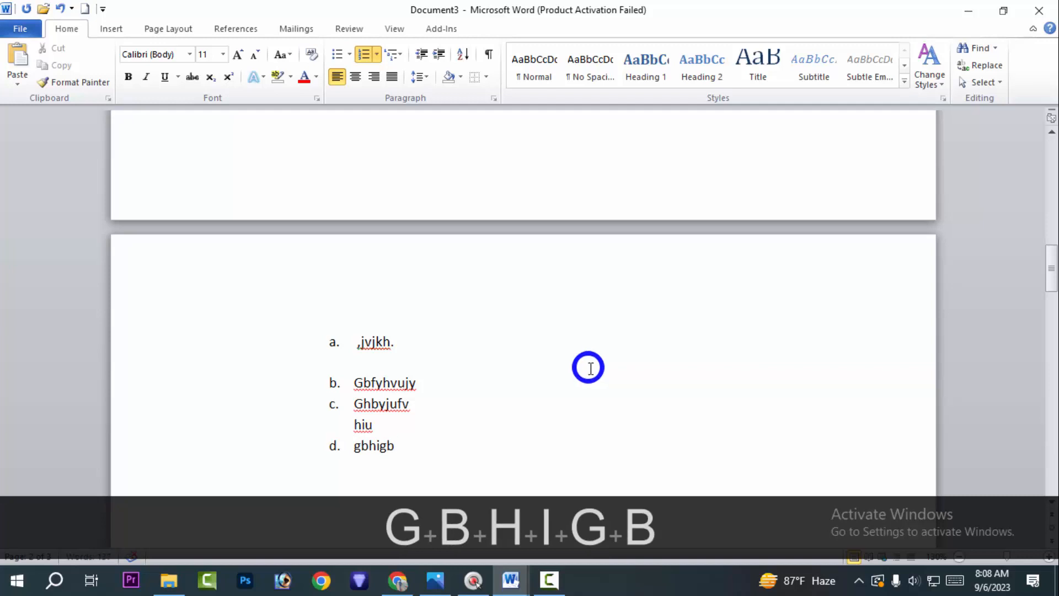
key("shift+Return")
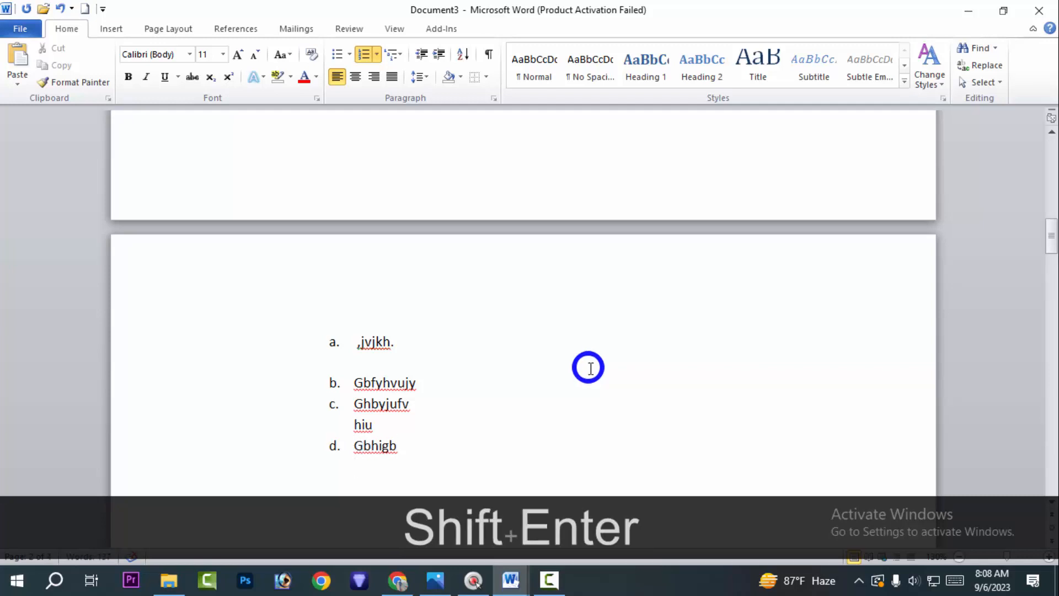
type("bhyhik")
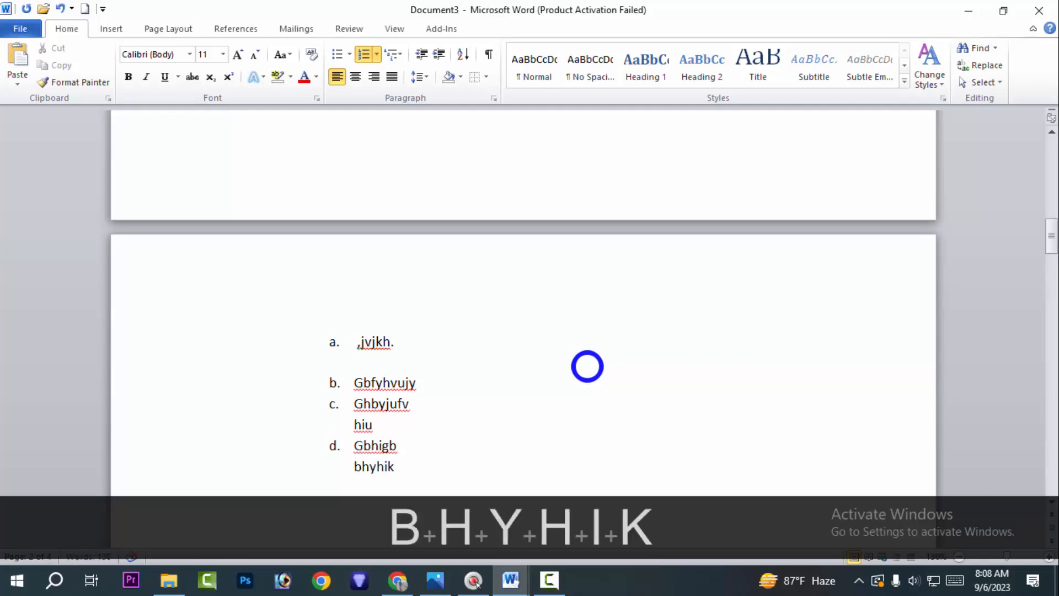
right_click(589, 367)
scroll(585, 366, "down", 3)
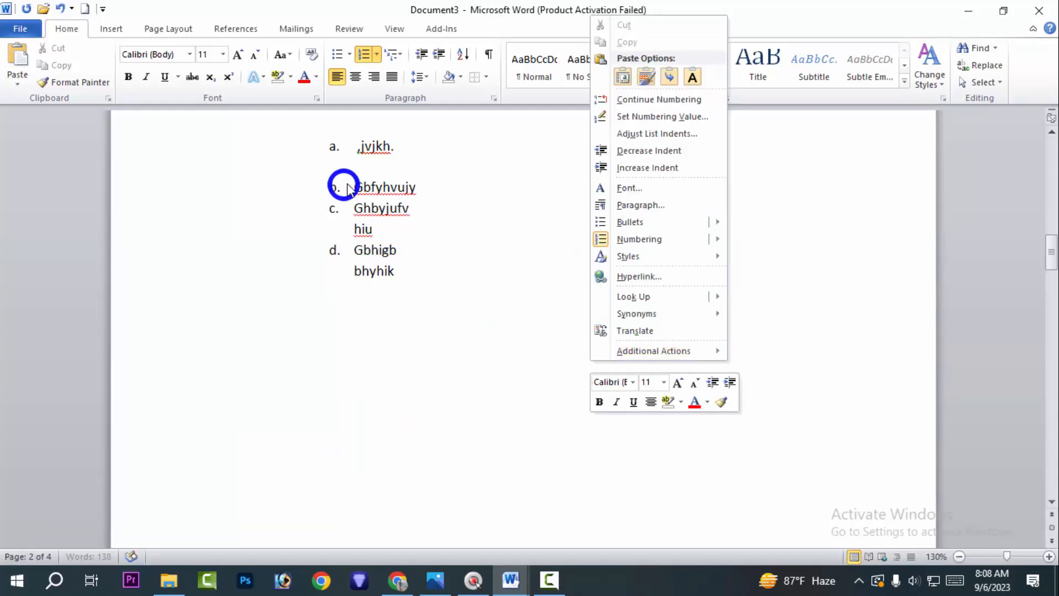
left_click(362, 203)
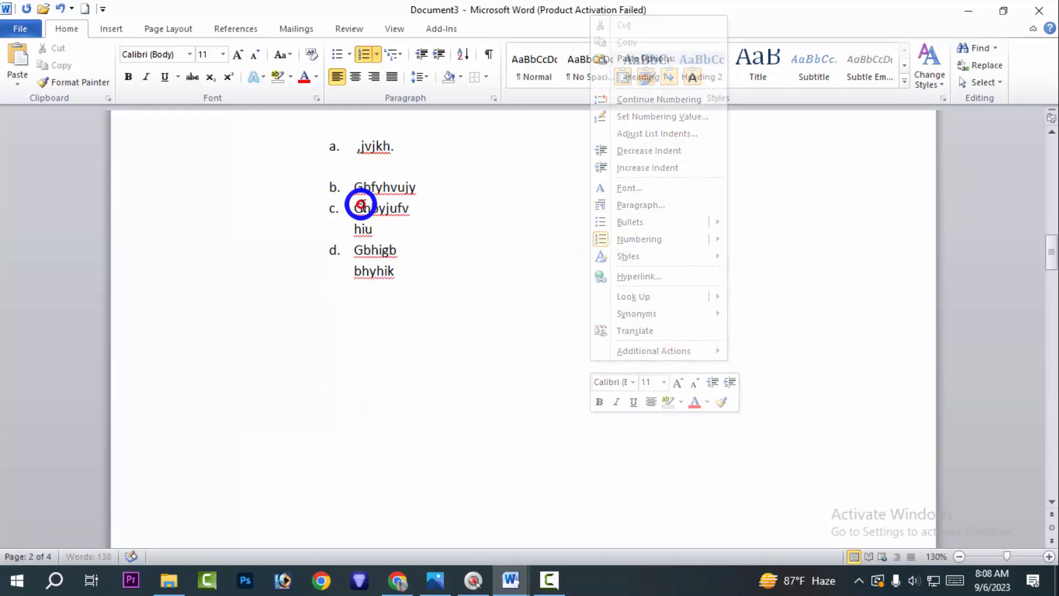
left_click(354, 234)
left_click(370, 271)
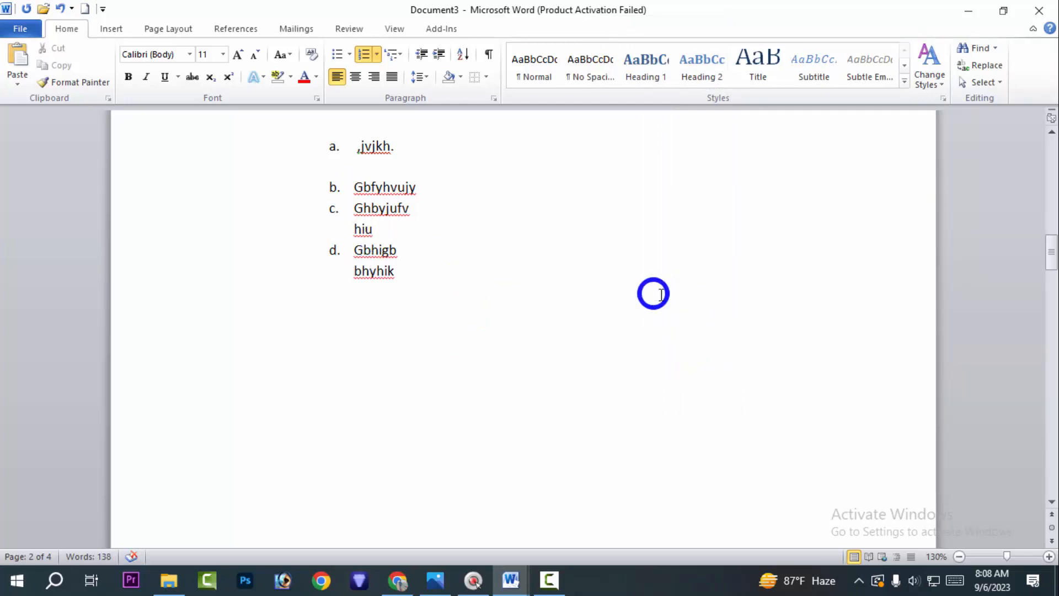
Add the list item "Hv hjg" after "bhyhik", with the unlettered line "v mjhv jm" within the same item.
left_click(407, 268)
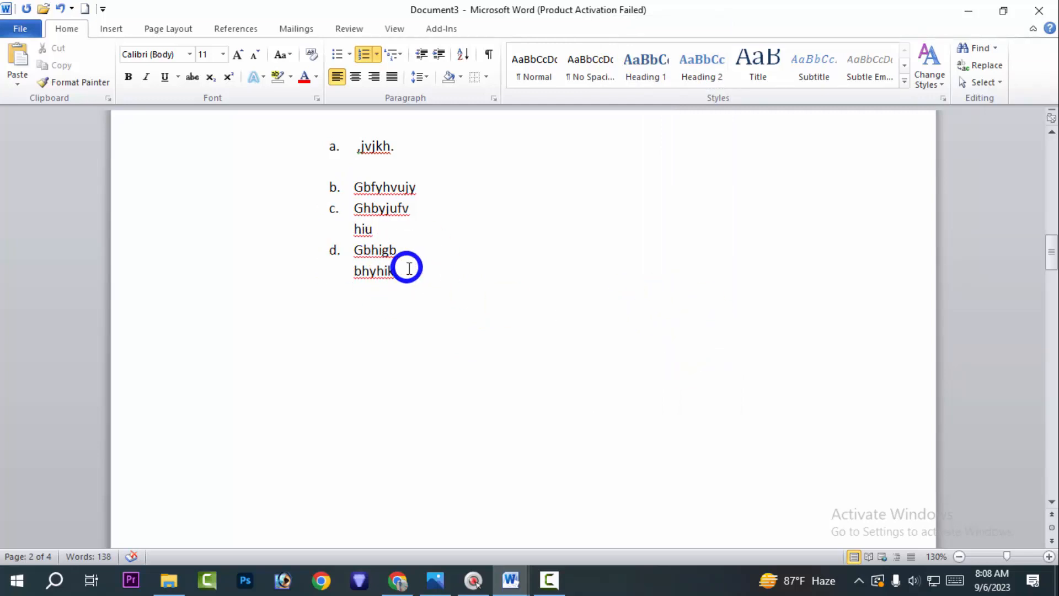
key("Return")
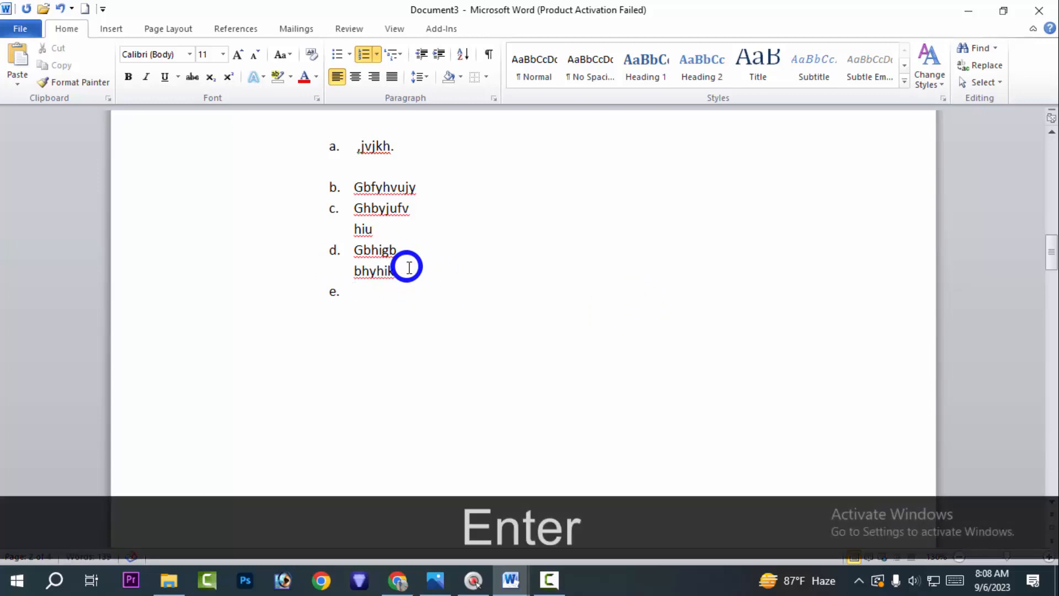
type("Hv hjg")
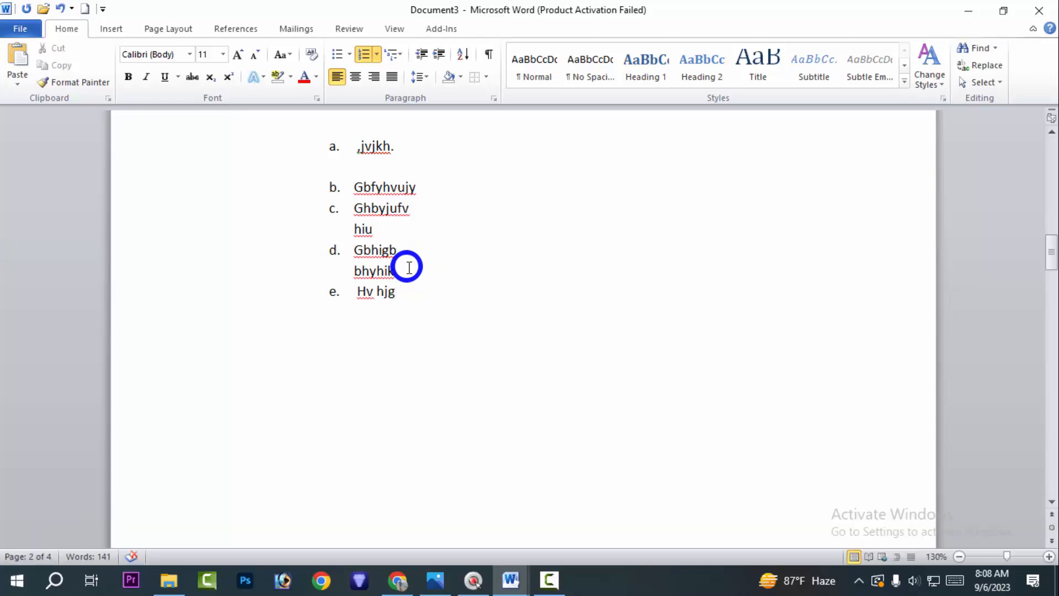
key("shift+Return")
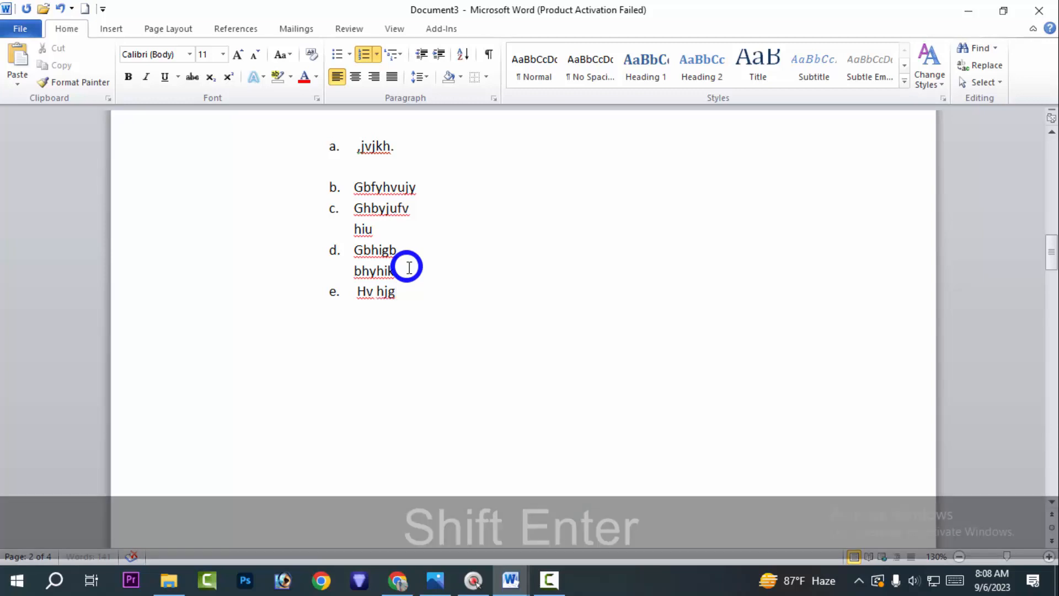
type("v mjhv jm")
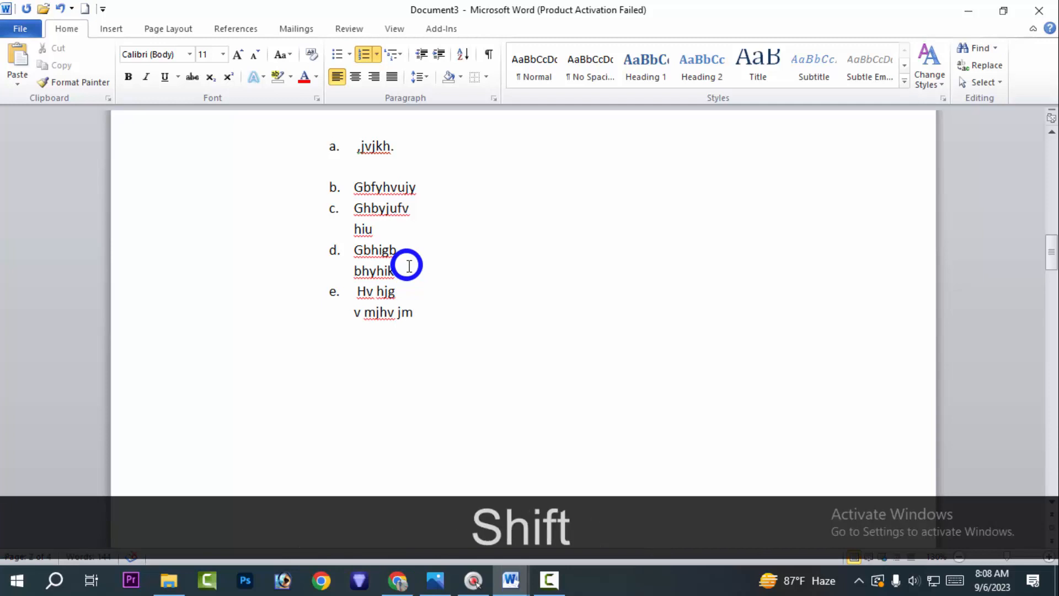
Leave a blank unlettered line after "v mjhv jm" and add the item "Iukhbniuk" with the unlettered line "joijnl" beneath it.
key("shift+Return")
key("Return")
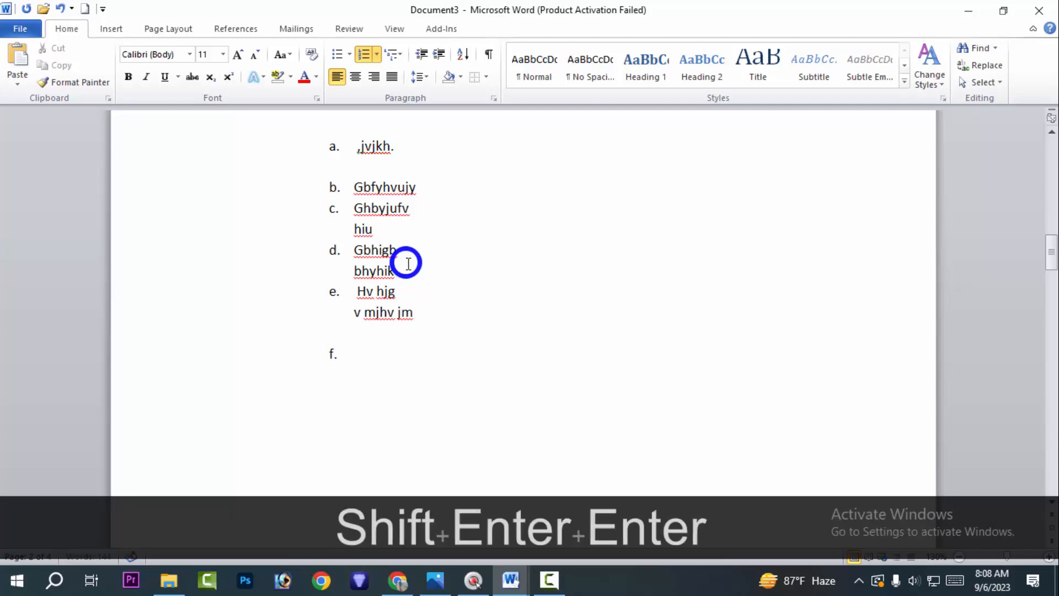
type("iukhbniuk")
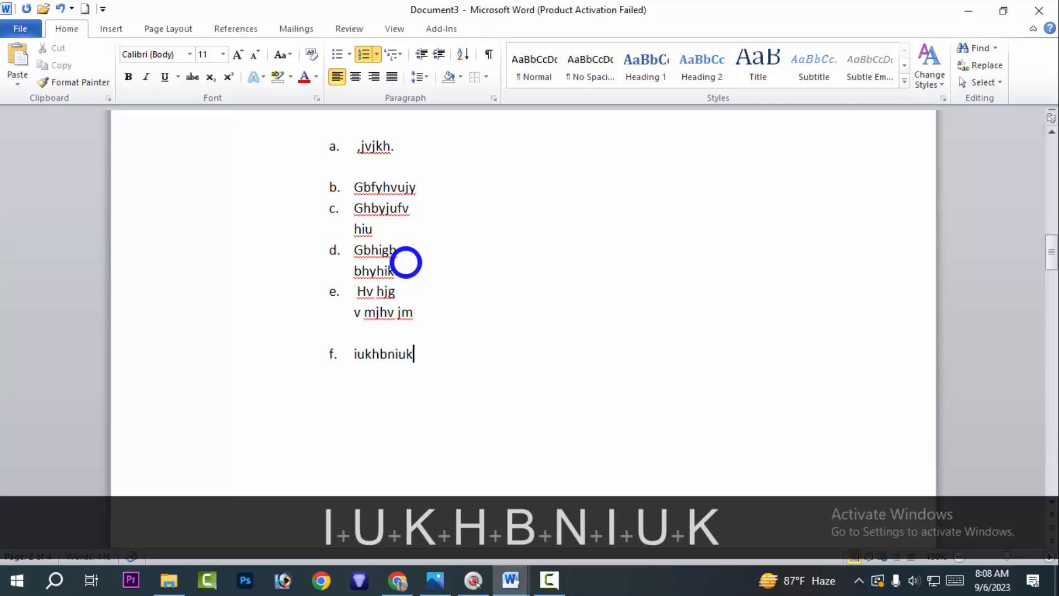
key("shift+Return")
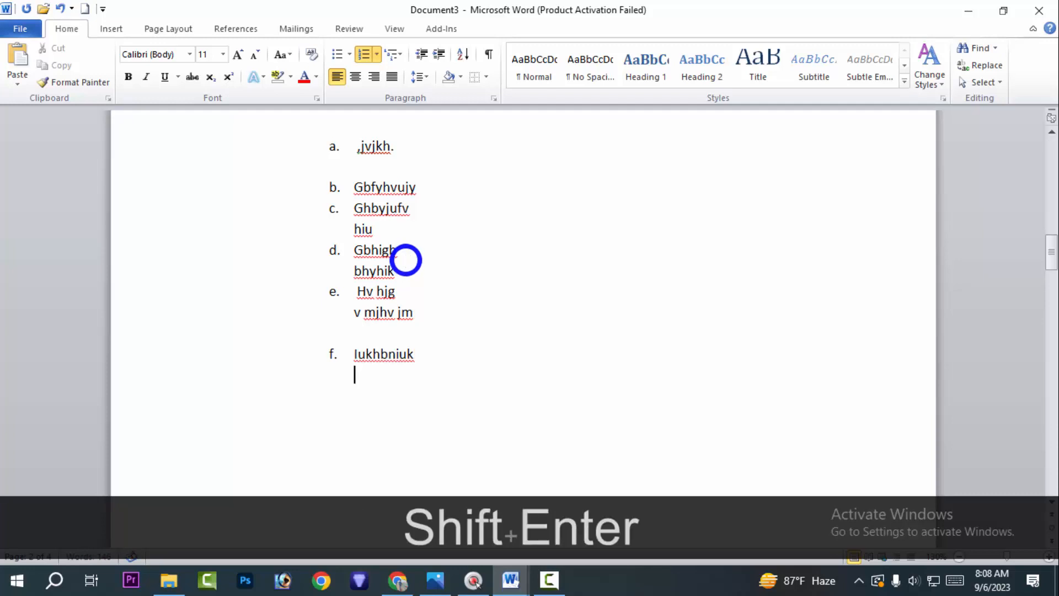
type("joijnl")
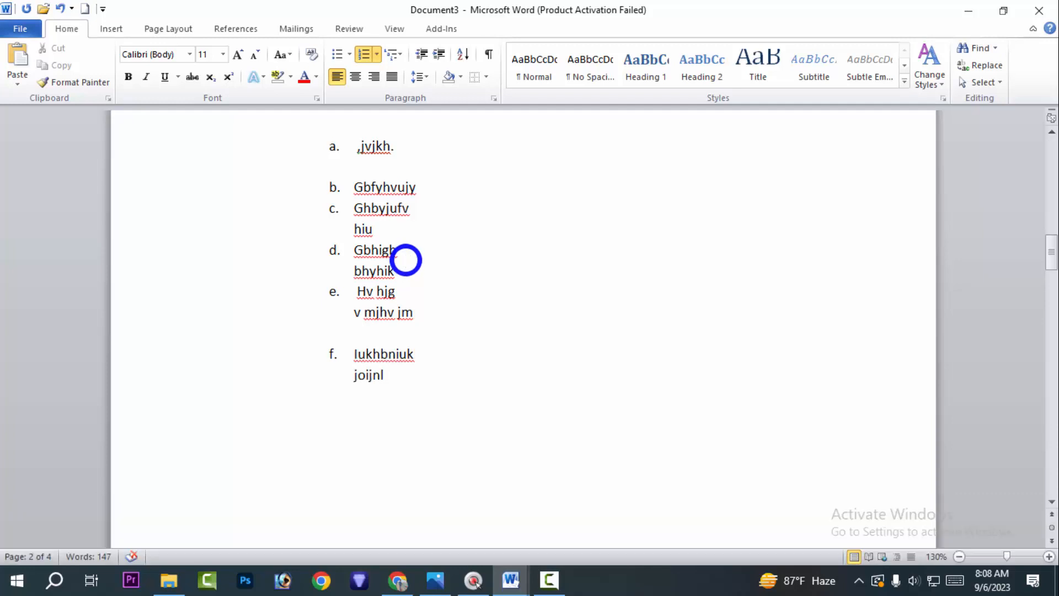
Switch the list's numbering to lowercase Roman numerals (i., ii., iii.) and back to lowercase letters (a., b., c.).
left_click(376, 53)
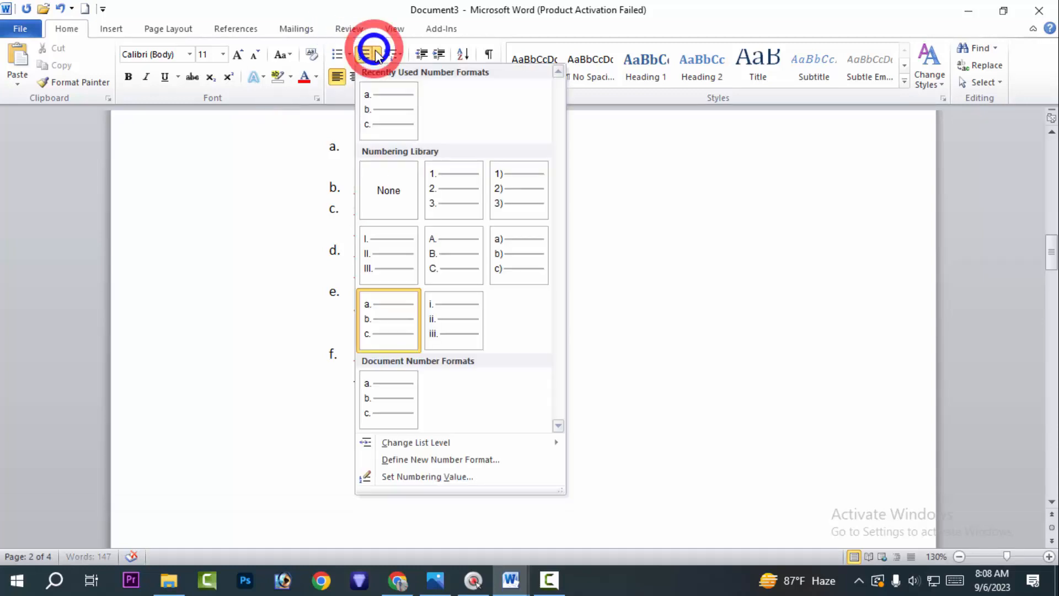
left_click(468, 315)
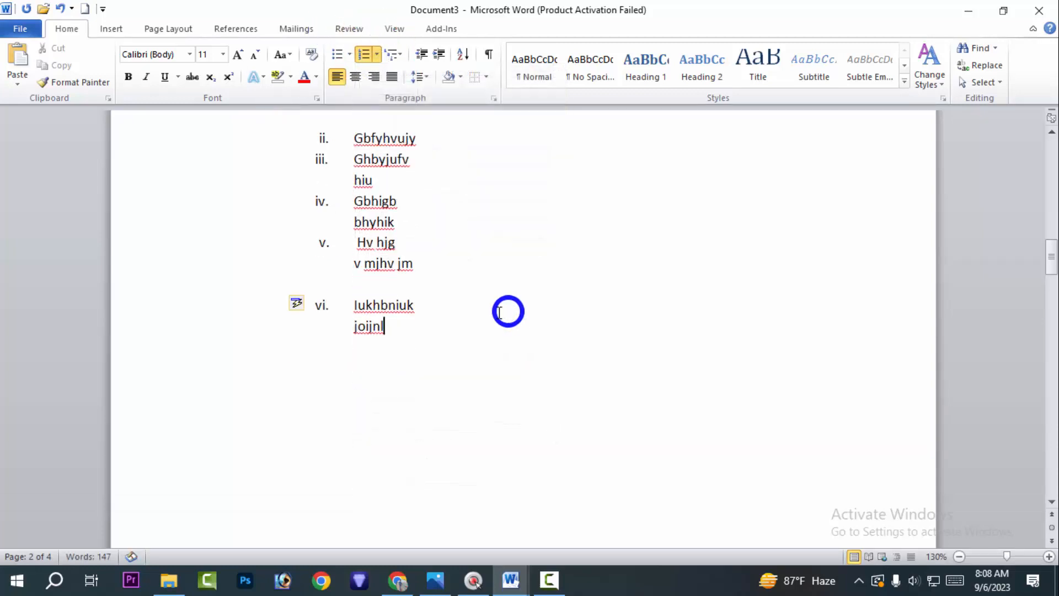
scroll(491, 300, "up", 3)
scroll(408, 215, "down", 3)
scroll(370, 156, "up", 1)
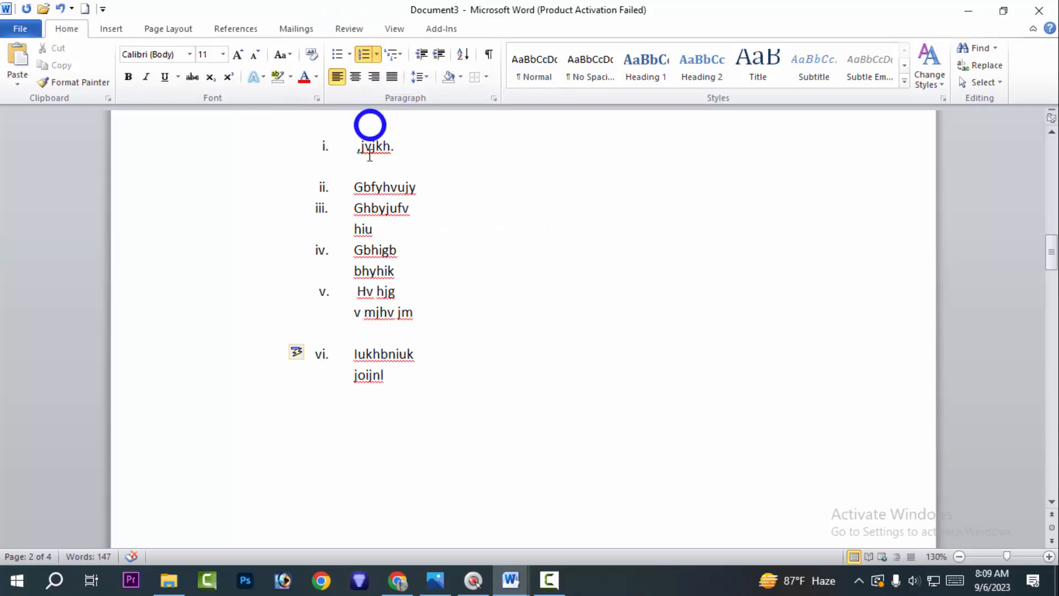
left_click(376, 53)
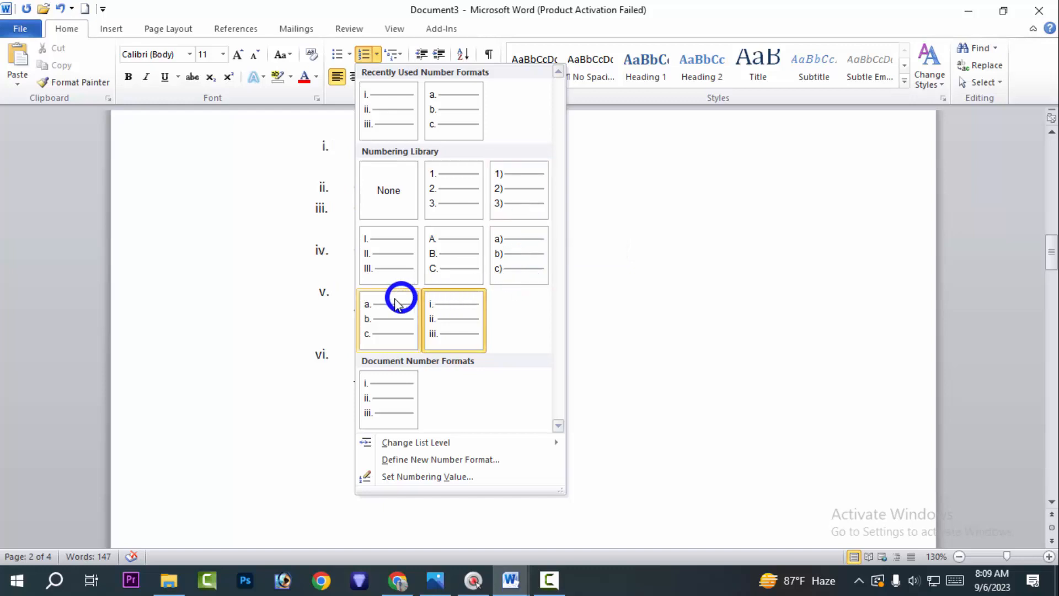
left_click(380, 310)
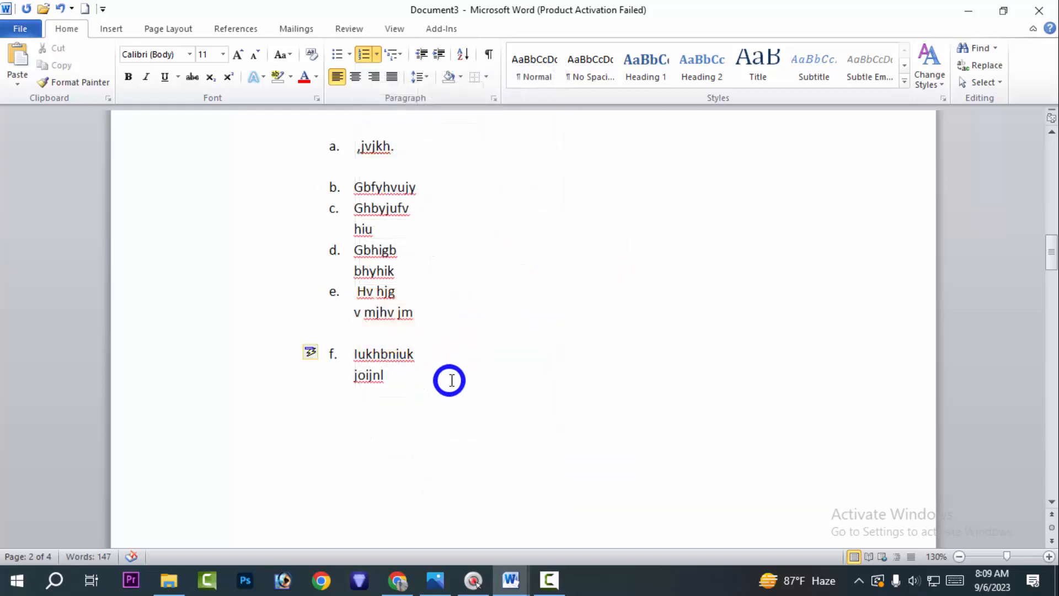
Add several blank, unnumbered lines below the lettered list, after "joijnl".
left_click(439, 390)
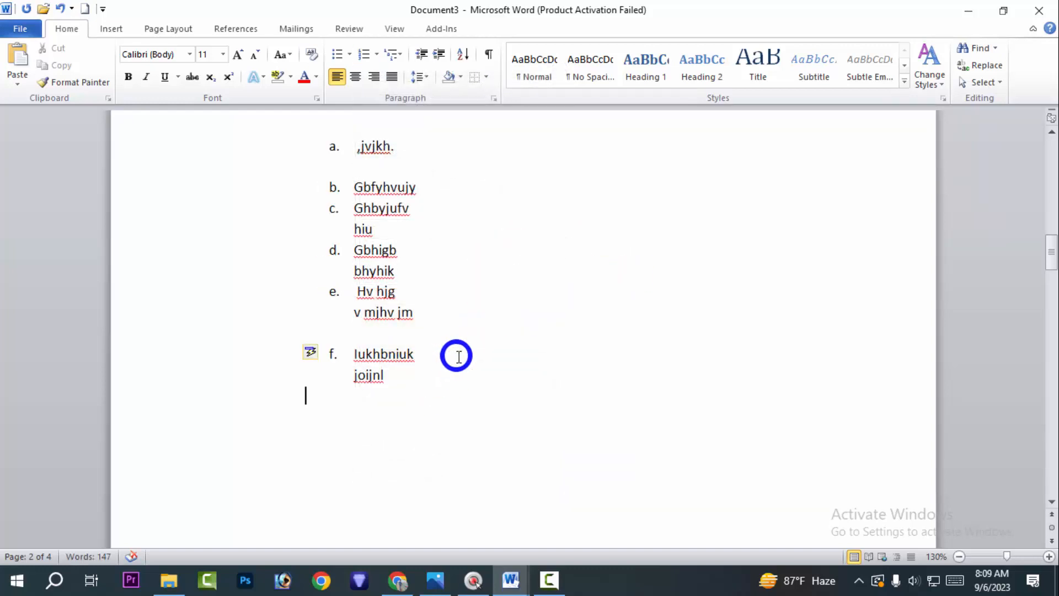
key("shift+Return")
key("Return")
key("Return")
key("Return")
key("Return")
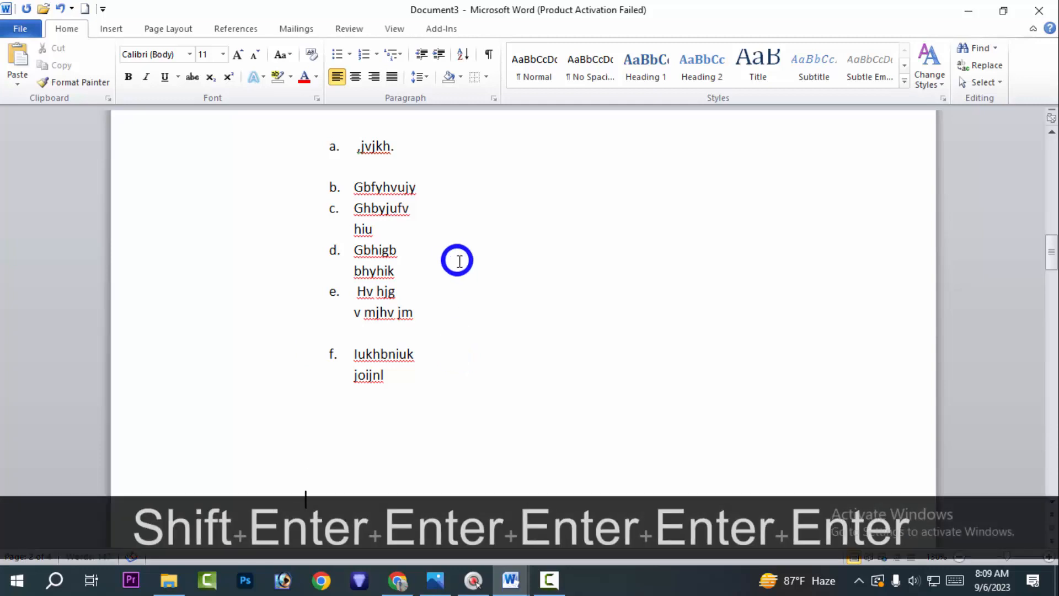
Start a lowercase Roman numeral list (i., ii., iii.) on the blank line below the lettered list.
scroll(456, 262, "down", 4)
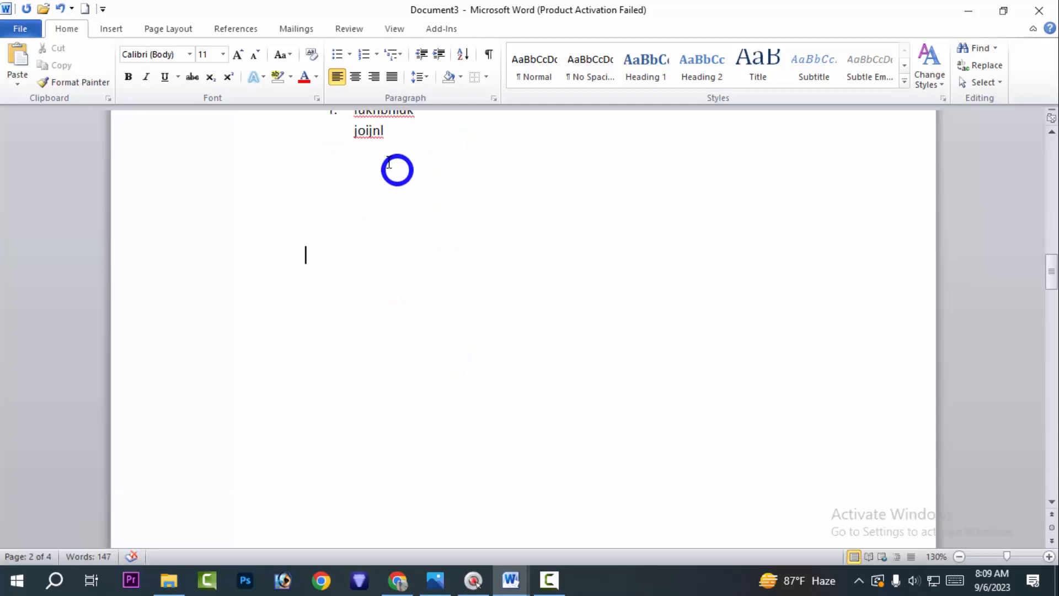
left_click(376, 54)
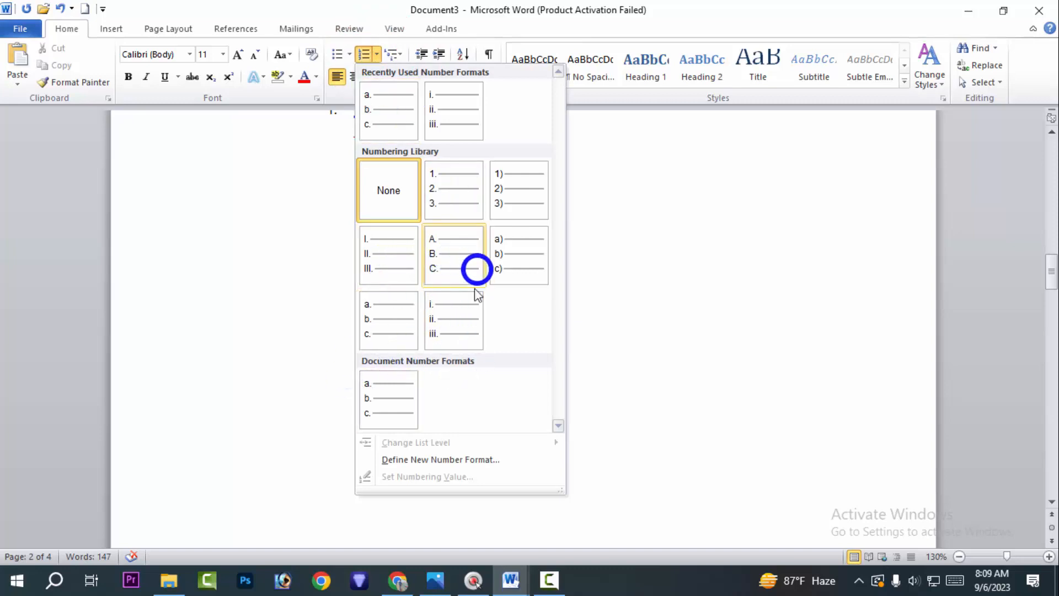
left_click(445, 326)
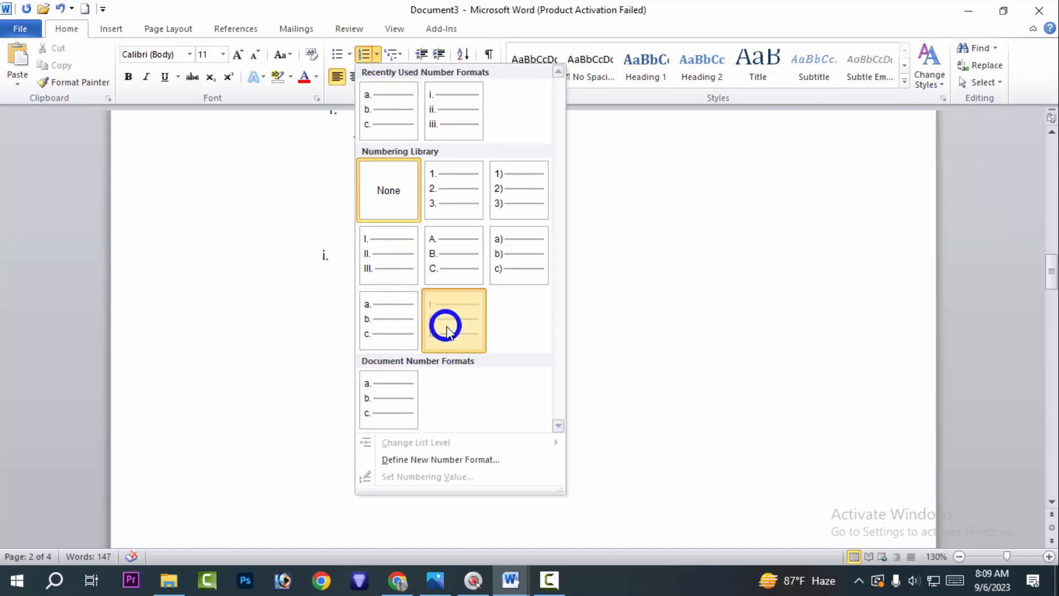
Enter the first three Roman-numbered items "Gjhgj", "Vyhcyh" and "Bjuh".
type("gjhgj")
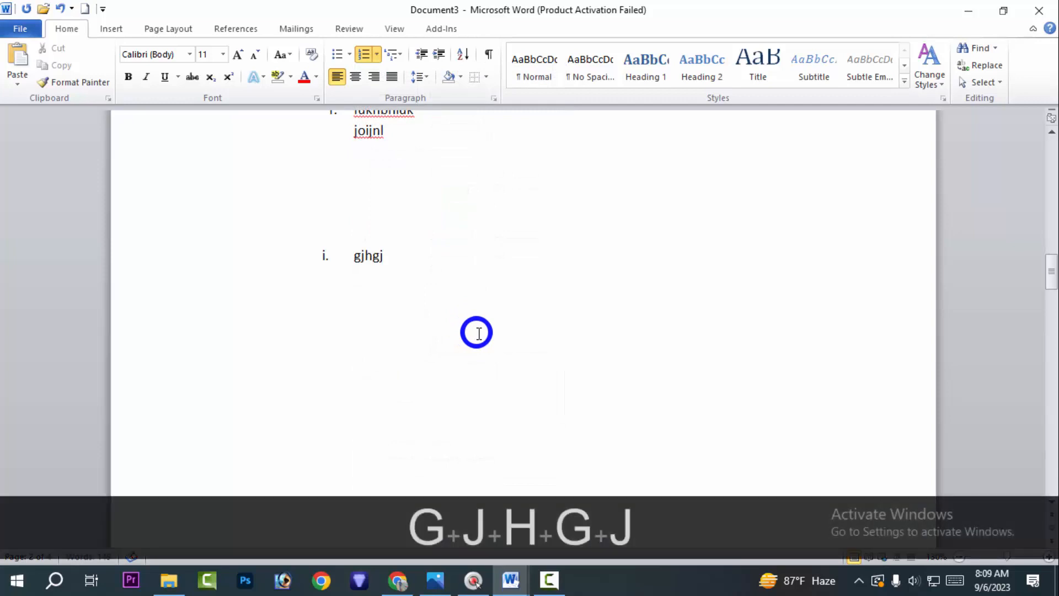
key("Return")
type("vyhcyh")
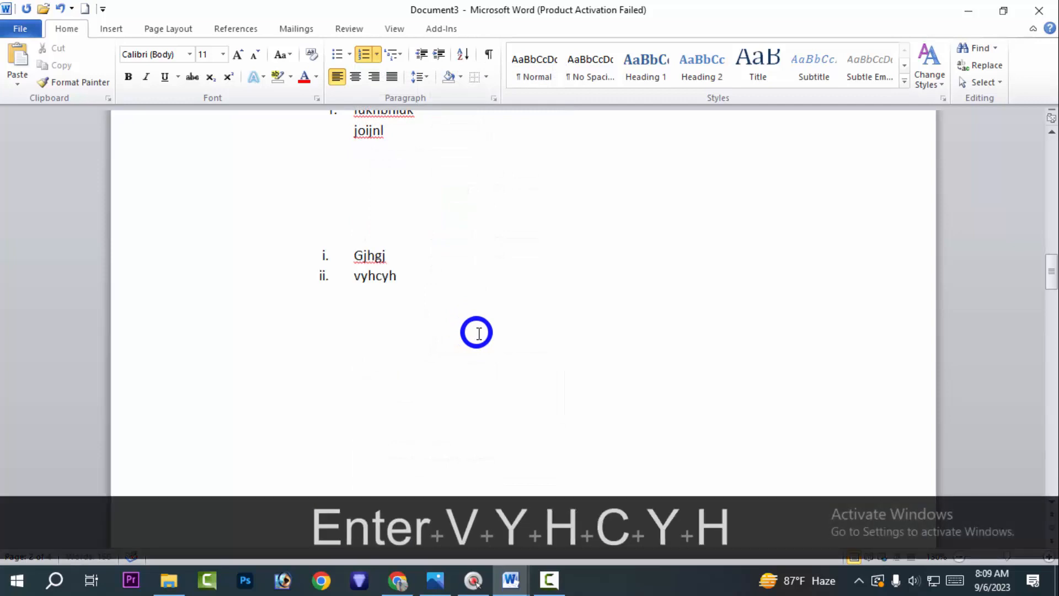
key("Return")
type("bjuh")
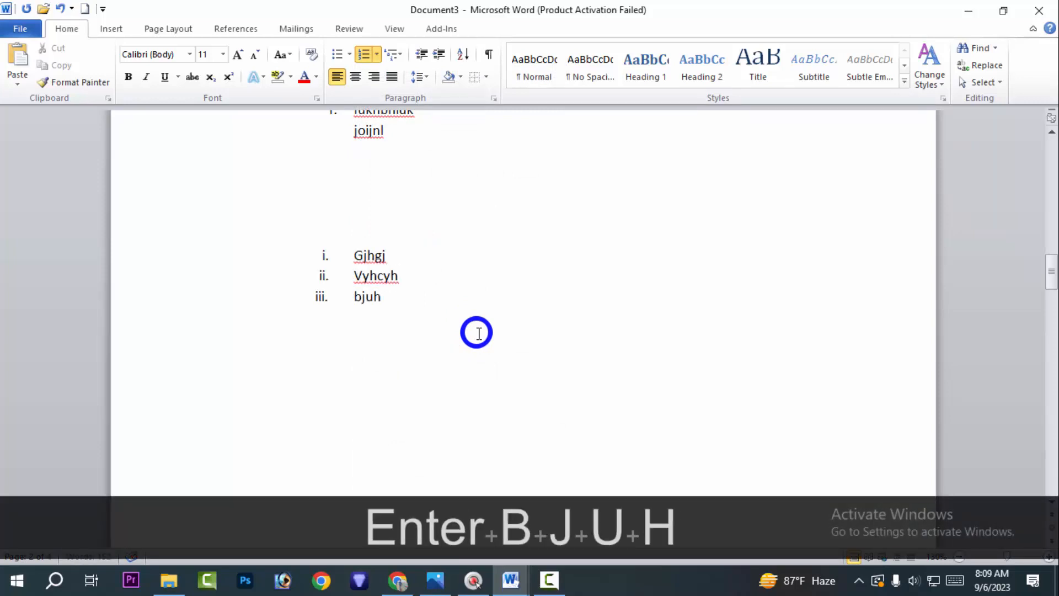
Add the unnumbered line "jhbjmh" beneath "Bjuh", followed by the numbered item "B jmh".
key("shift+Return")
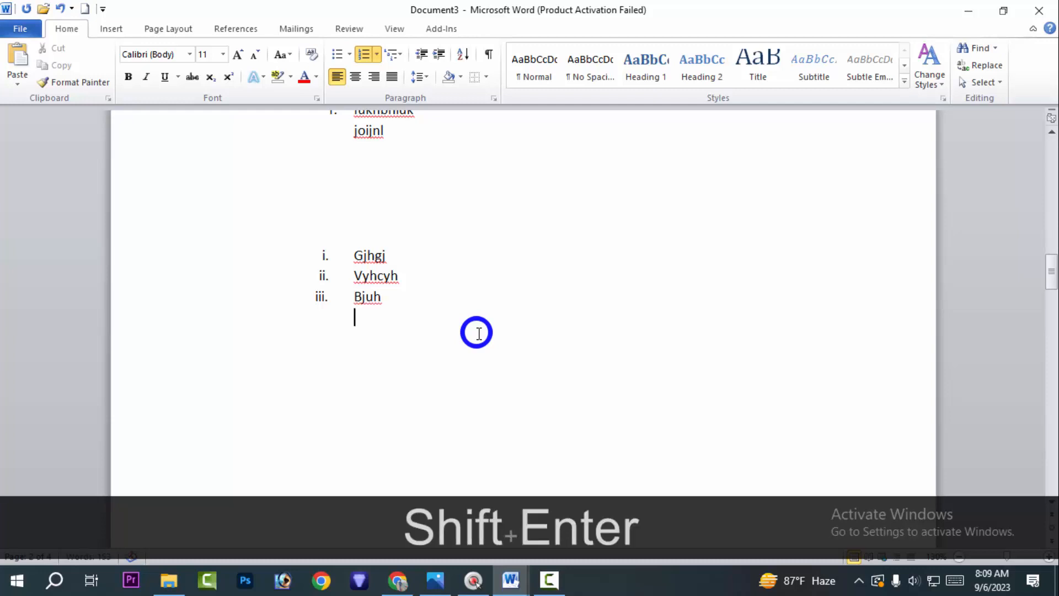
type("jhbjmh")
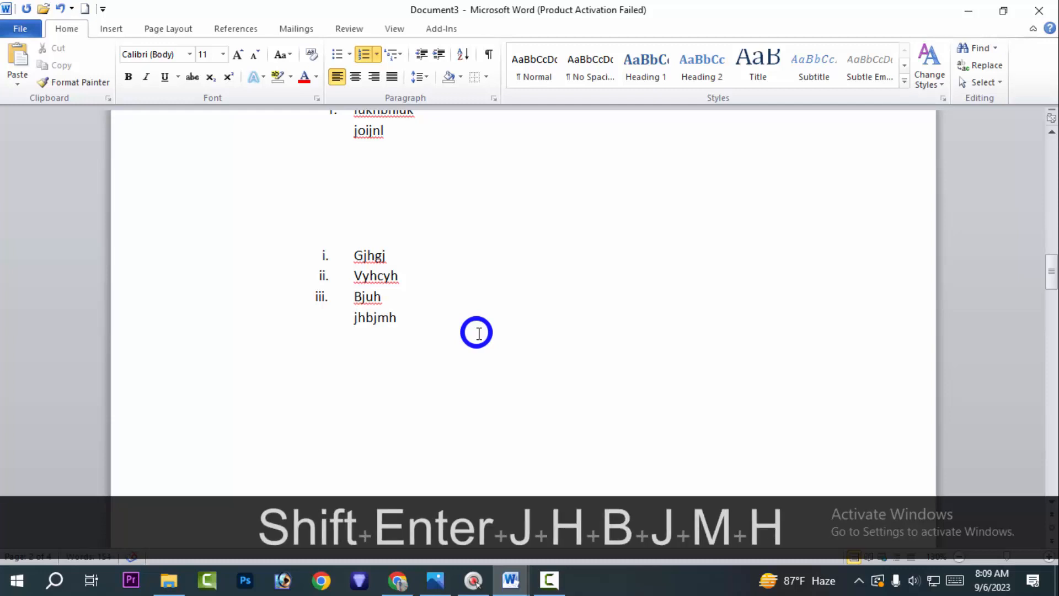
key("Return")
type("B jmh")
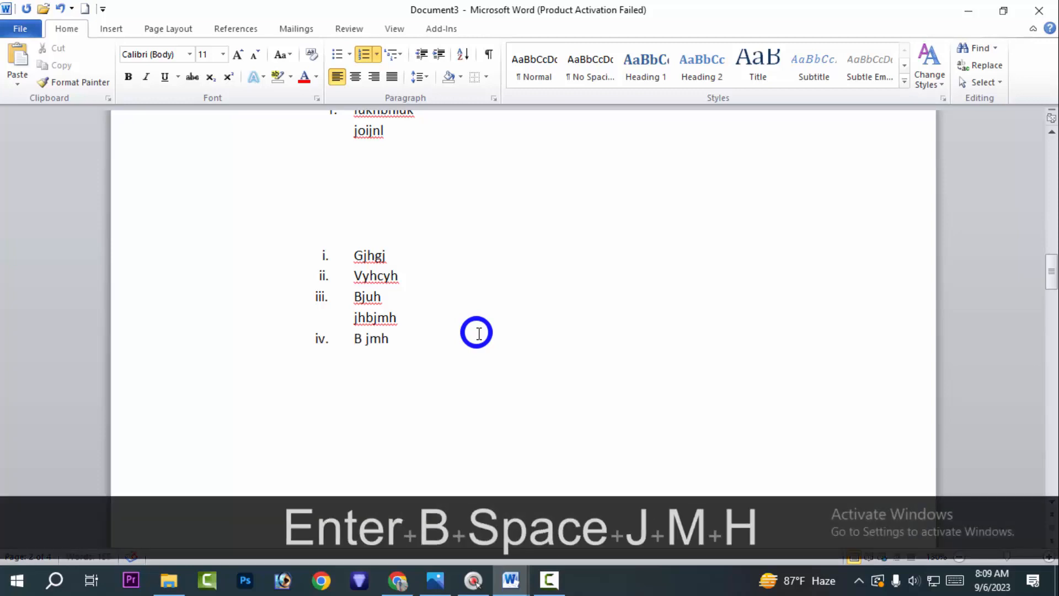
End the Roman-numbered list with a blank unnumbered line at the page margin below "B jmh".
key("Return")
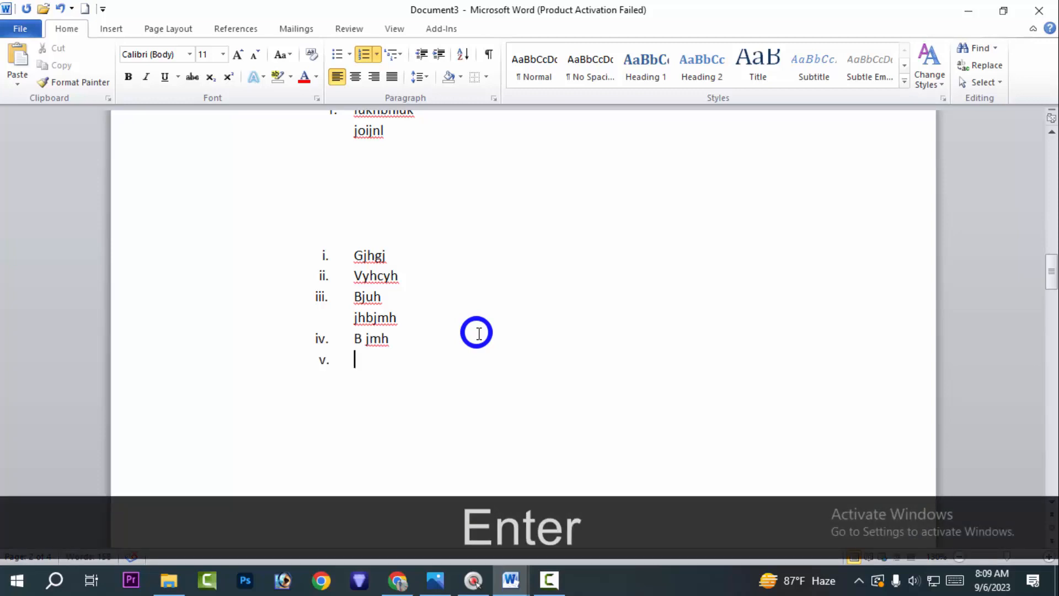
key("BackSpace")
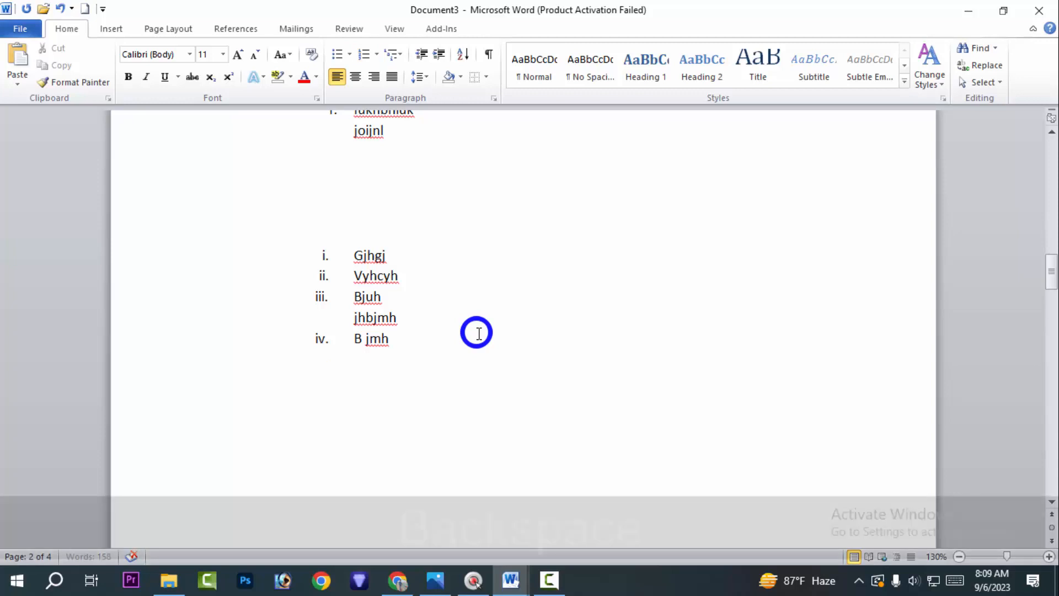
key("BackSpace")
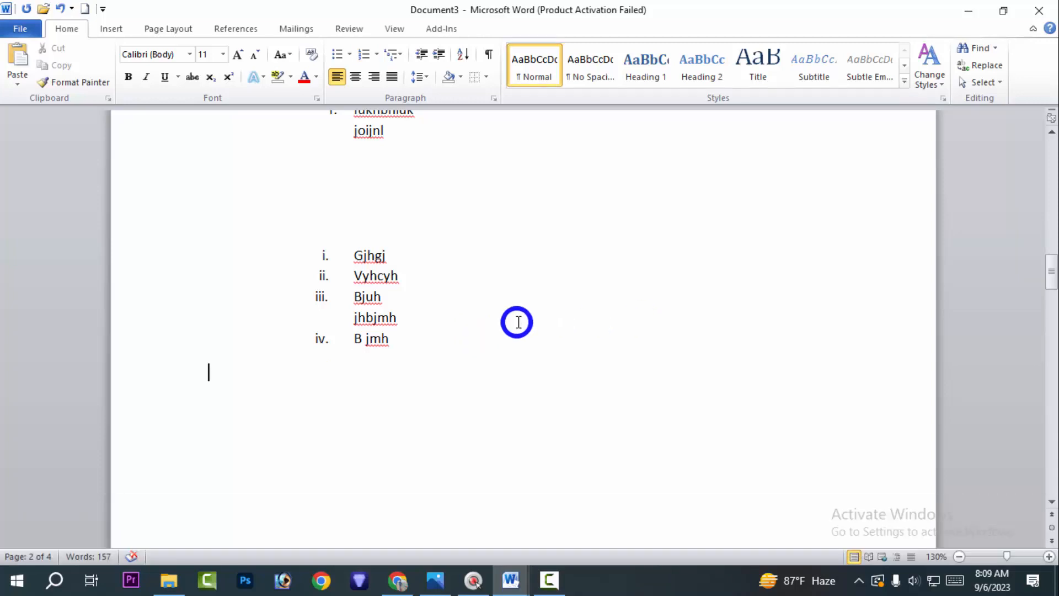
Start a multilevel list in the 1), a), i) format on the blank line below the Roman-numbered list.
scroll(513, 309, "up", 7)
scroll(516, 311, "up", 10)
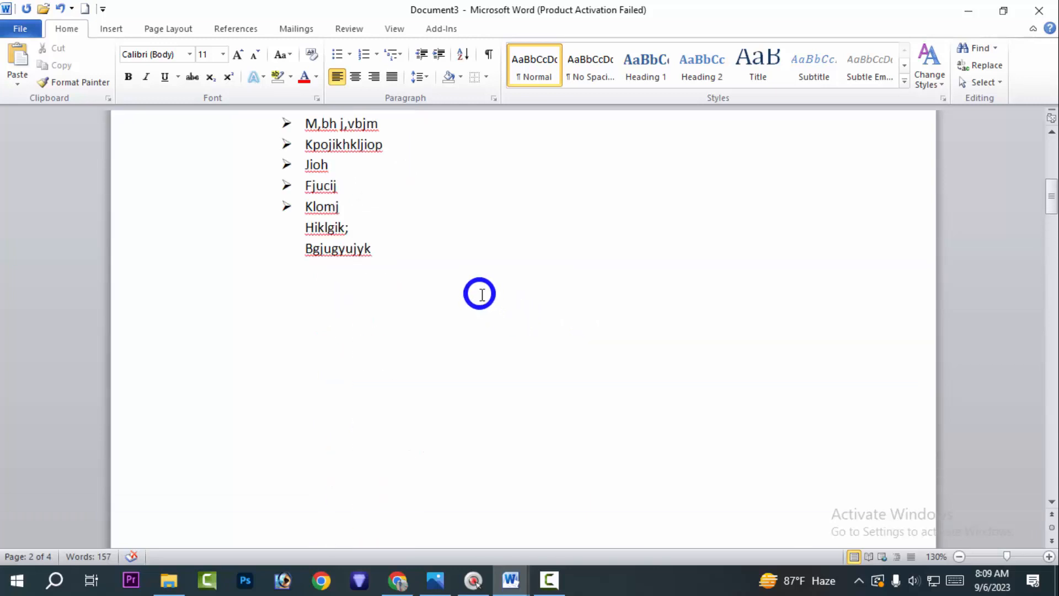
left_click(393, 53)
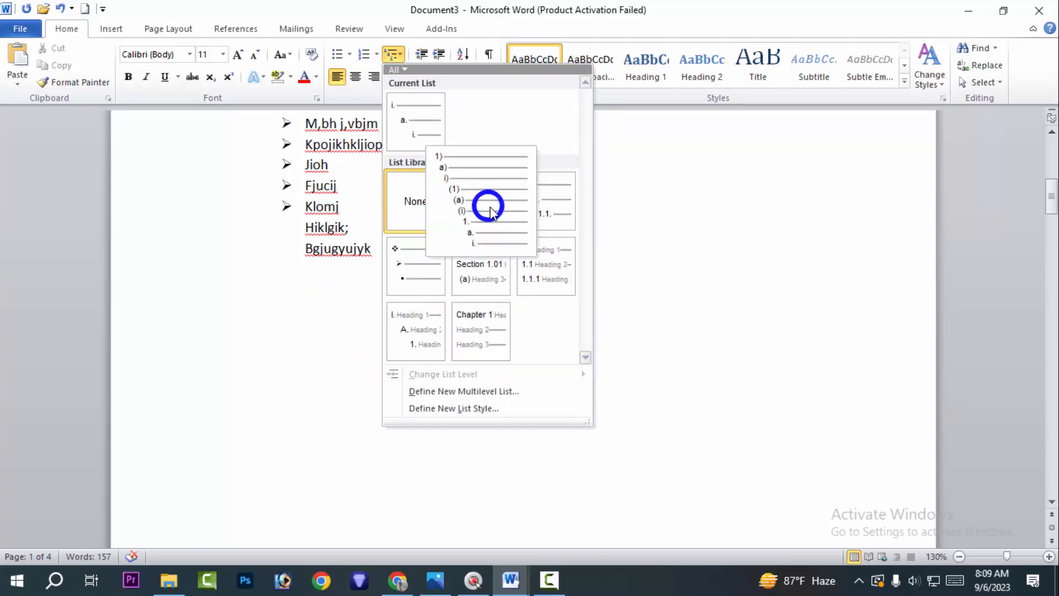
left_click(489, 210)
scroll(591, 263, "down", 10)
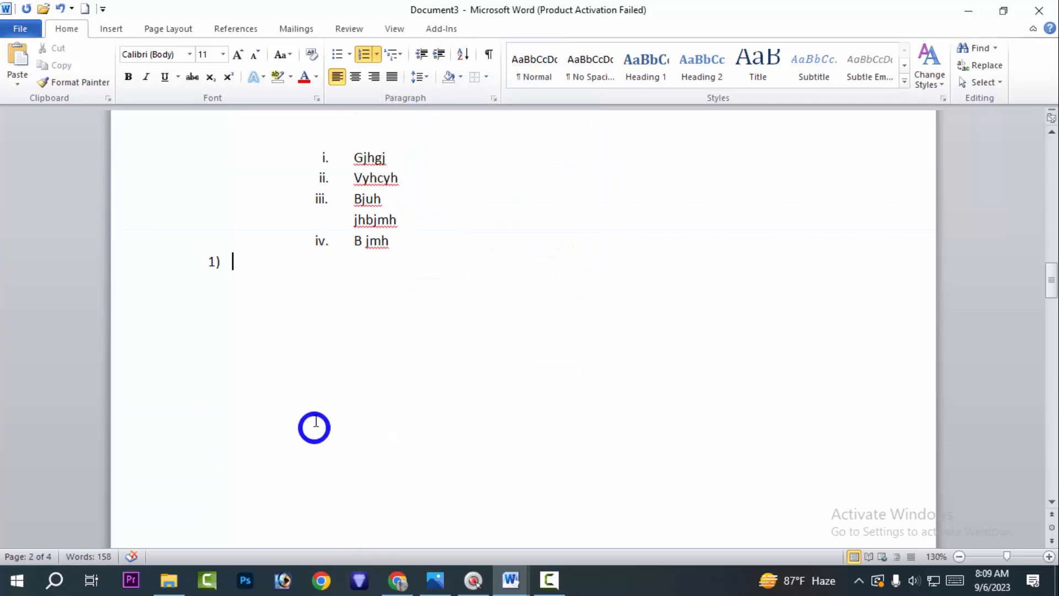
Enter the four first-level list items "Jjkbhikh", "Yhigb", "Jbgujfvu" and "Buli".
type("jjkbhikh")
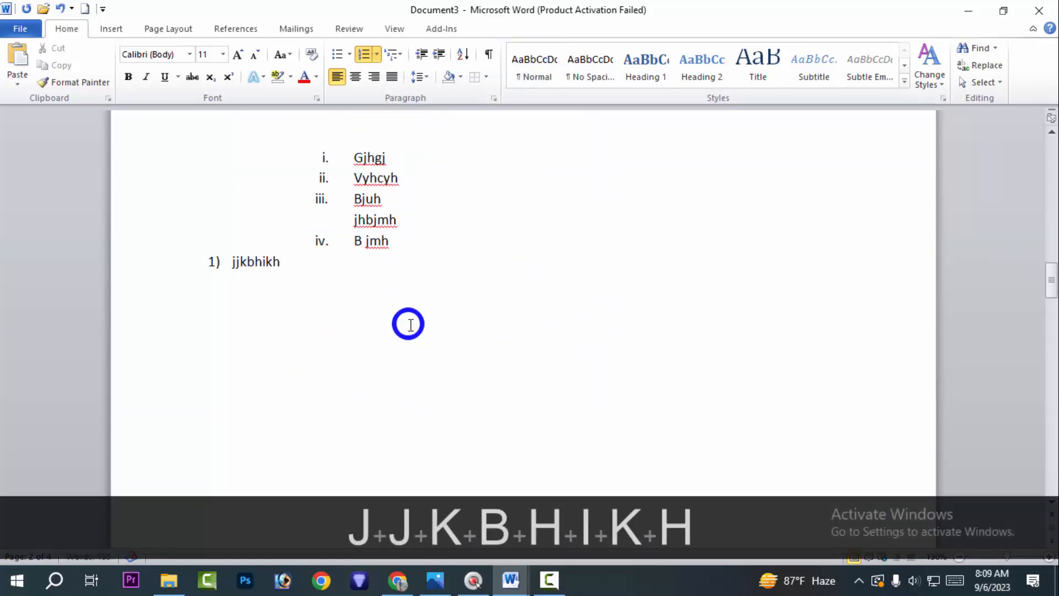
key("Return")
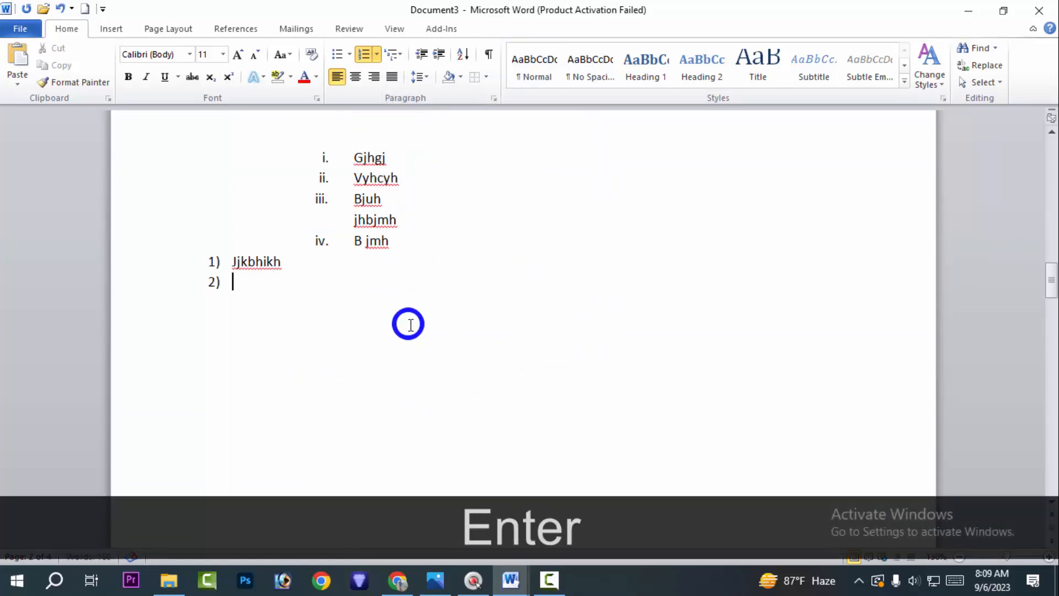
type("yhigb")
key("Return")
type("jbgujfvu")
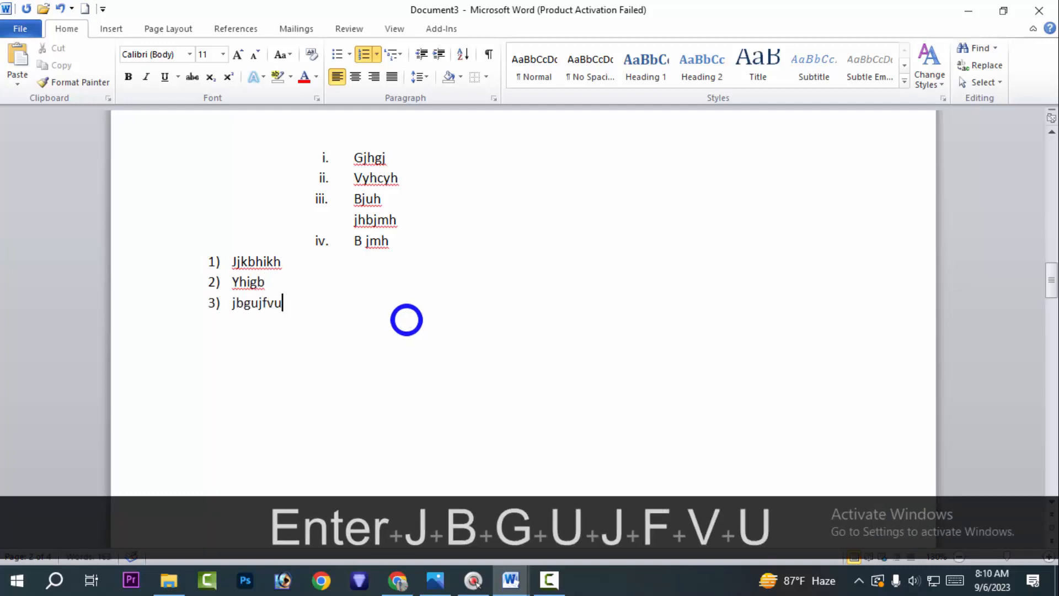
key("Return")
type("buli")
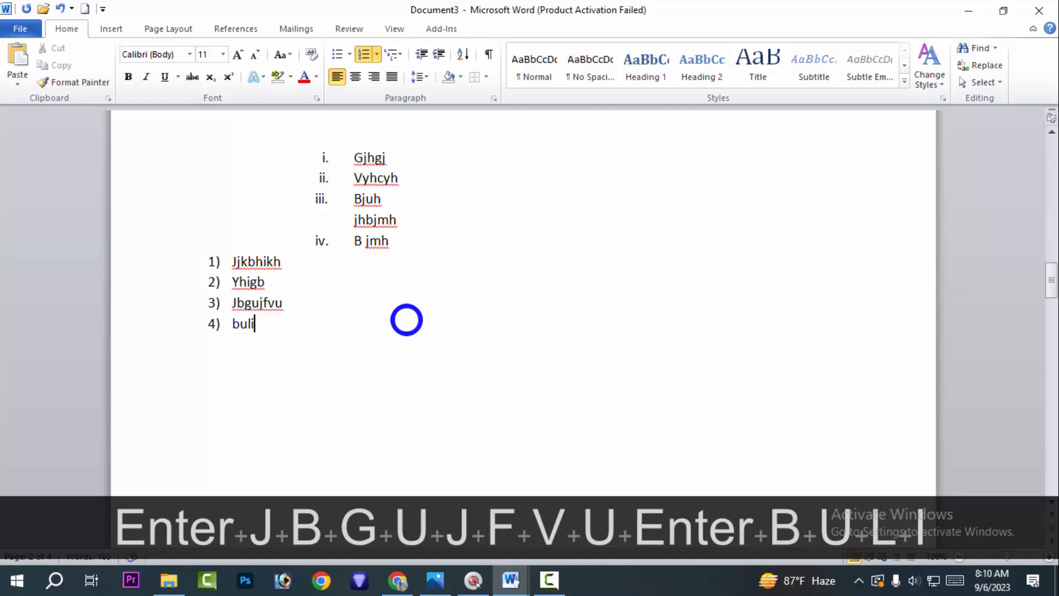
Add the unnumbered line "njhi" beneath "Buli" and start another numbered item below it.
key("shift+Return")
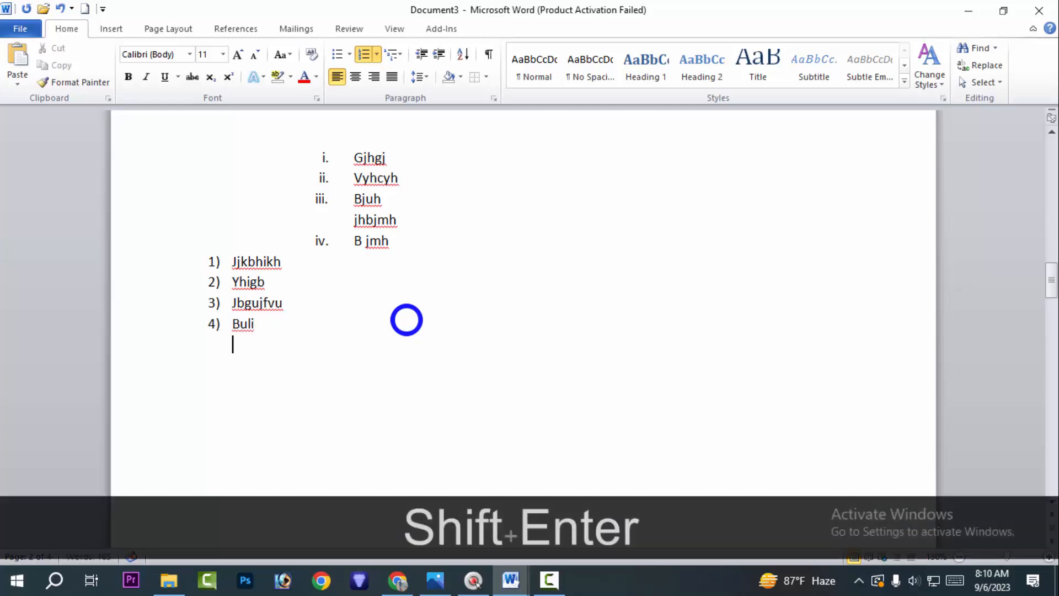
type("njhi")
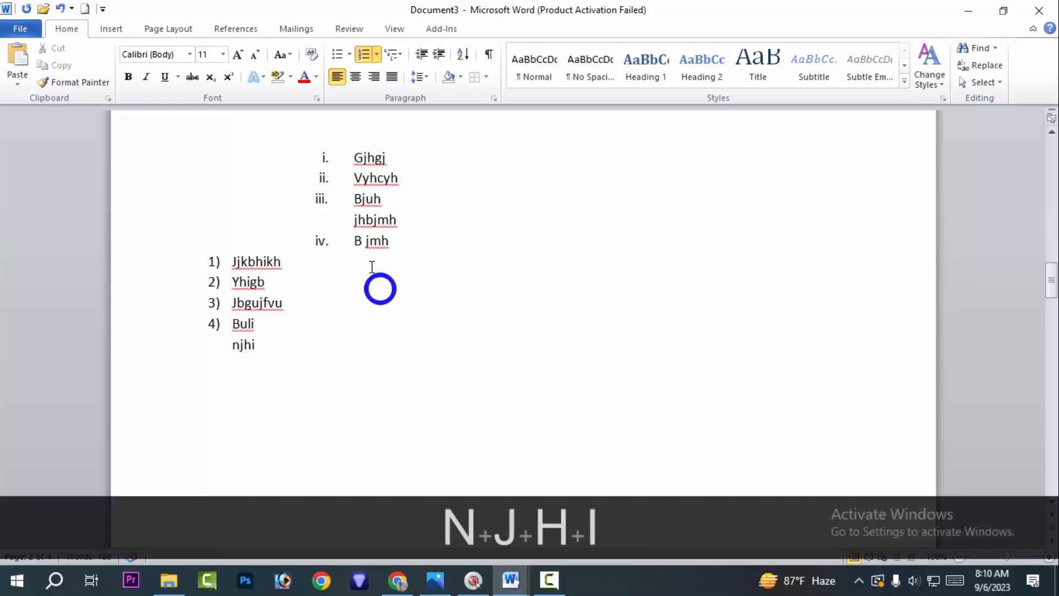
key("Return")
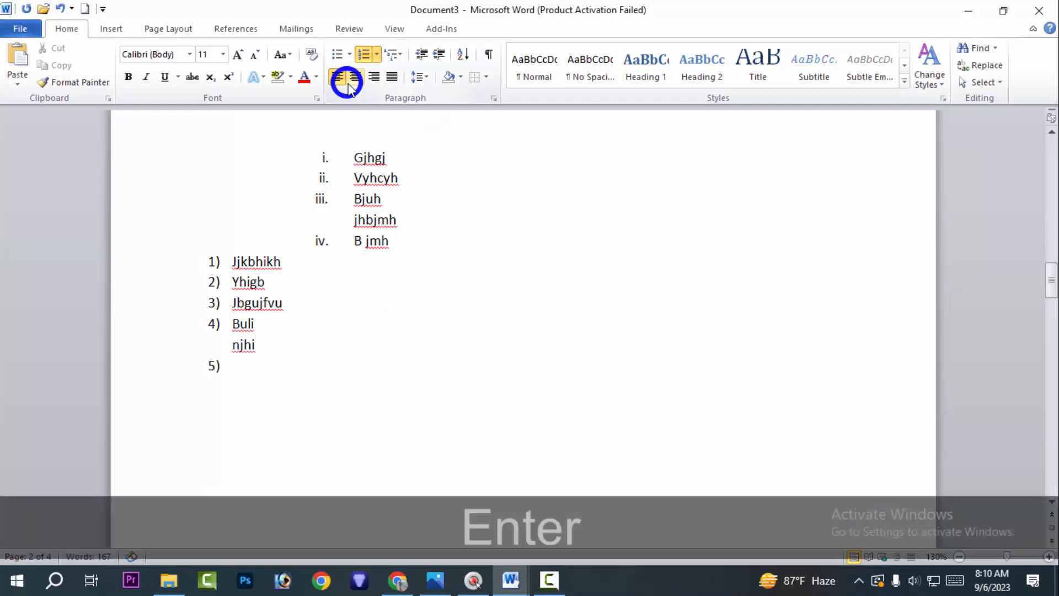
Try the I., A., 1. heading multilevel format on the numbered list, and undo it together with the "njhi" line.
left_click(399, 55)
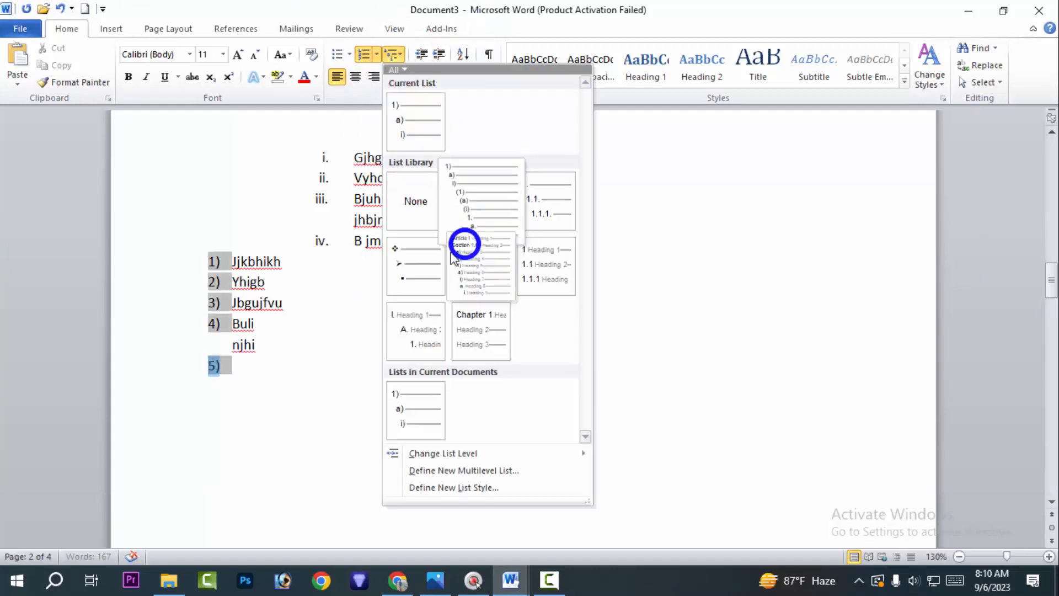
left_click(436, 332)
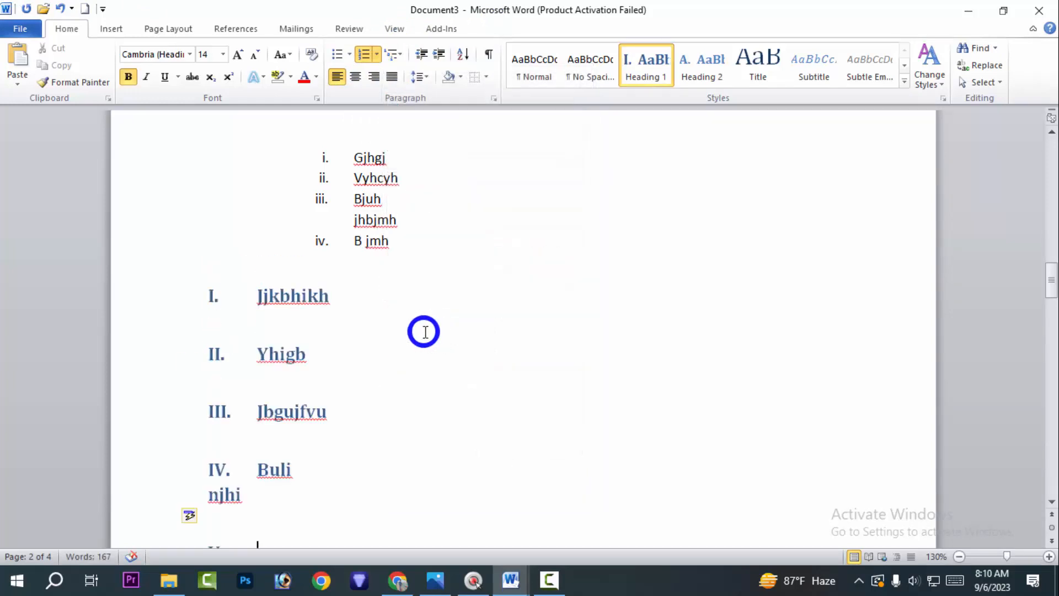
scroll(424, 332, "down", 2)
left_click_drag(328, 385, 220, 151)
left_click(393, 53)
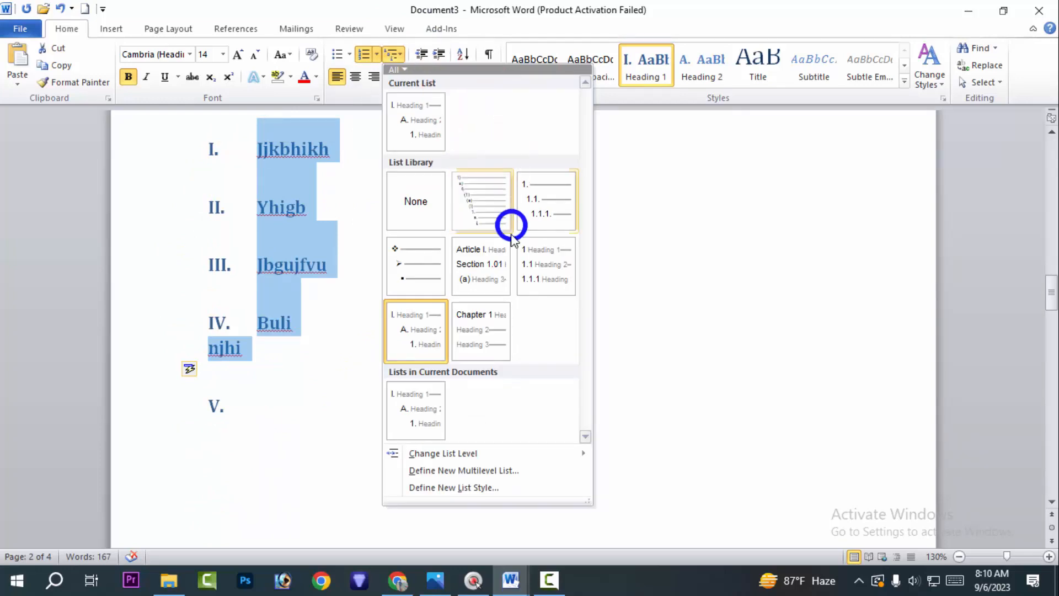
left_click(629, 323)
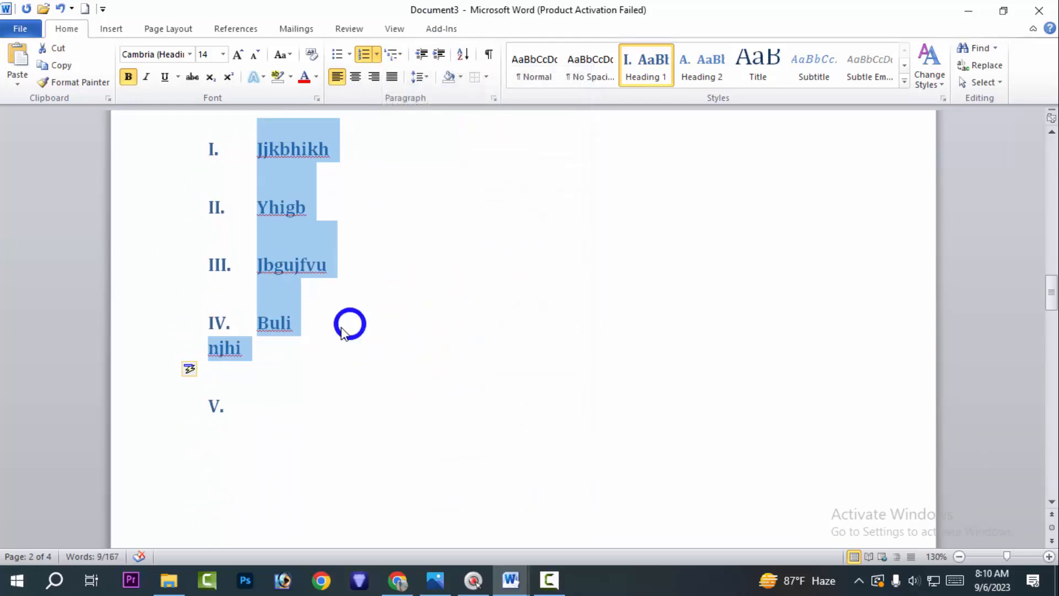
left_click(341, 333)
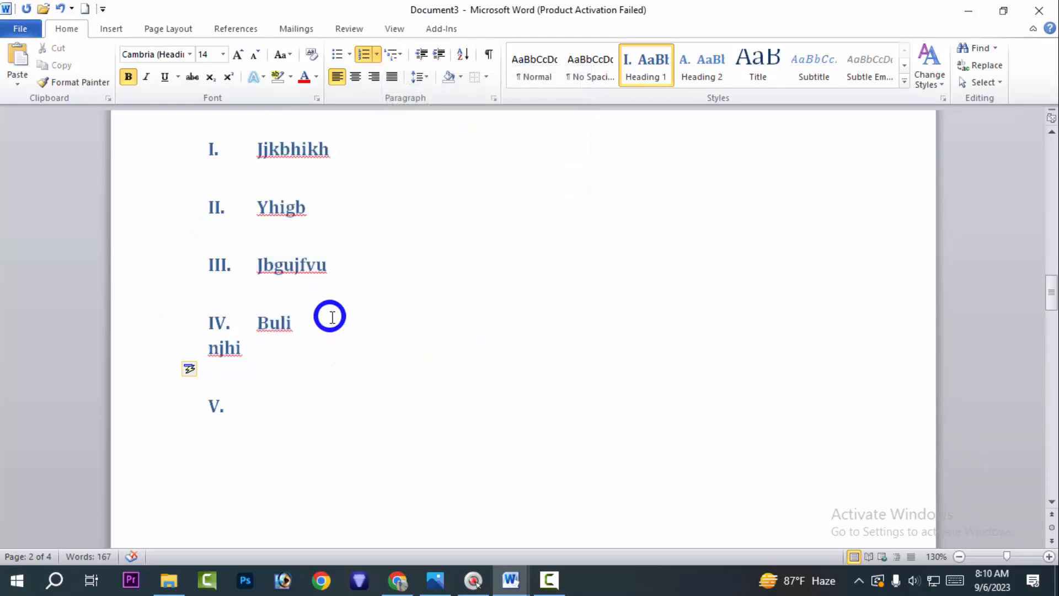
key("ctrl+z")
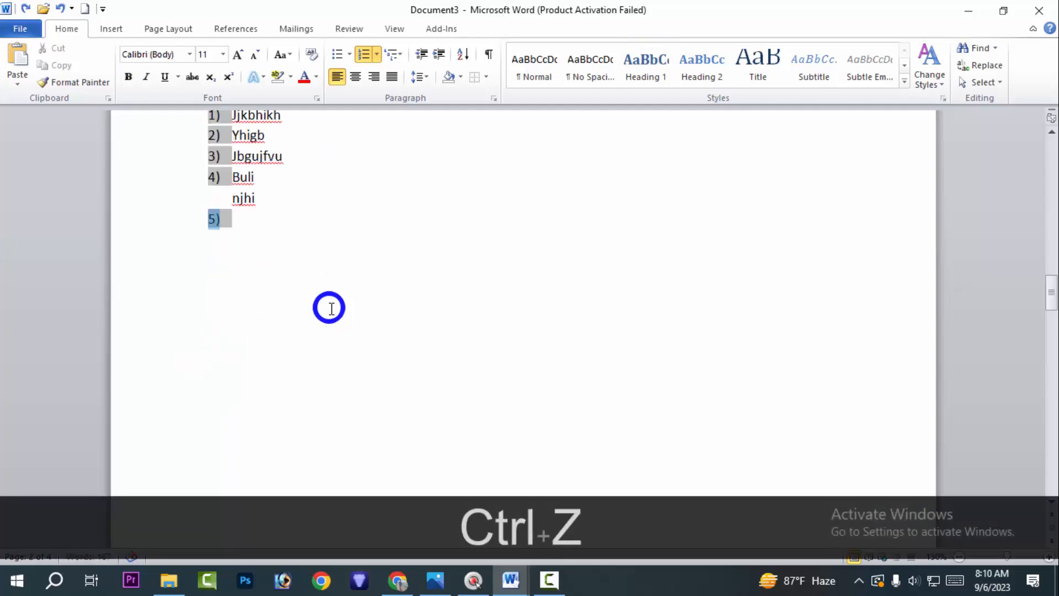
key("ctrl+z")
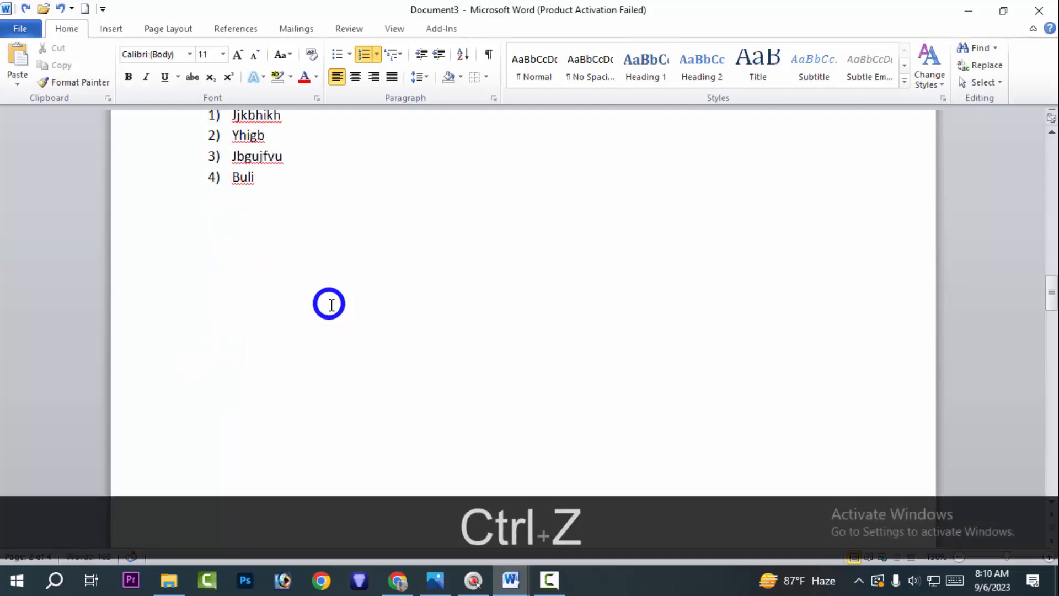
End the numbered list by adding blank unnumbered lines below "Buli".
key("Return")
key("Return")
key("Return")
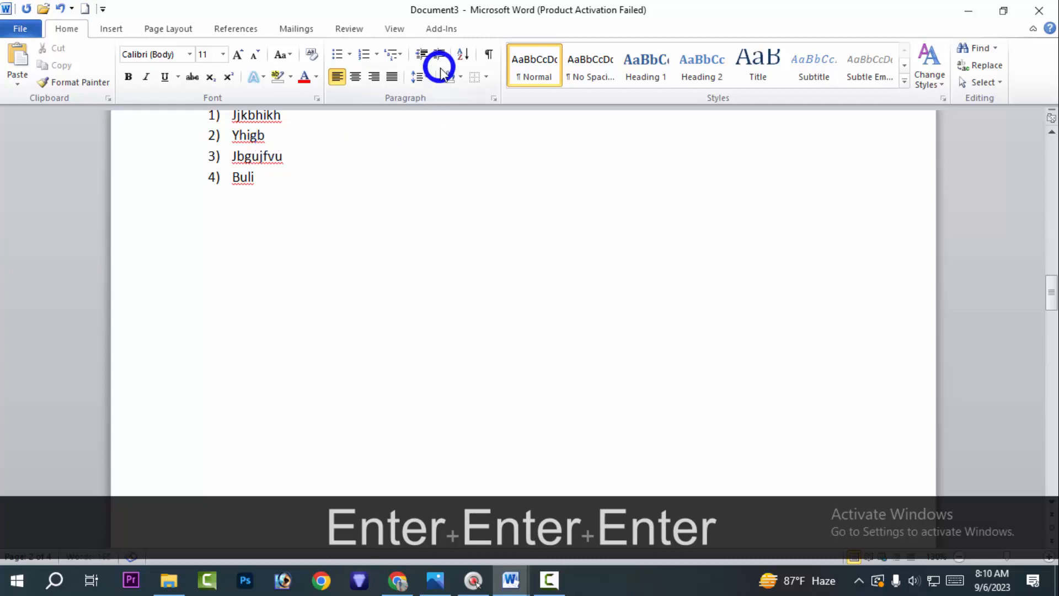
Start an I., A., 1. heading multilevel list with the item "Nkjibgjuv", the unnumbered line "hnjugb" and the plain paragraph "Bguygyju".
left_click(390, 53)
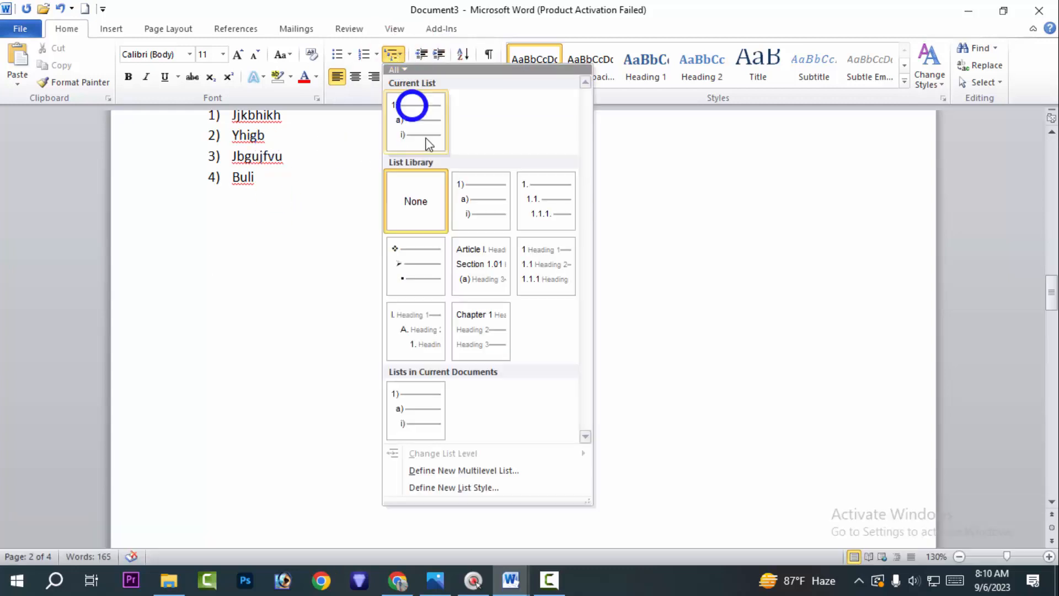
left_click(409, 351)
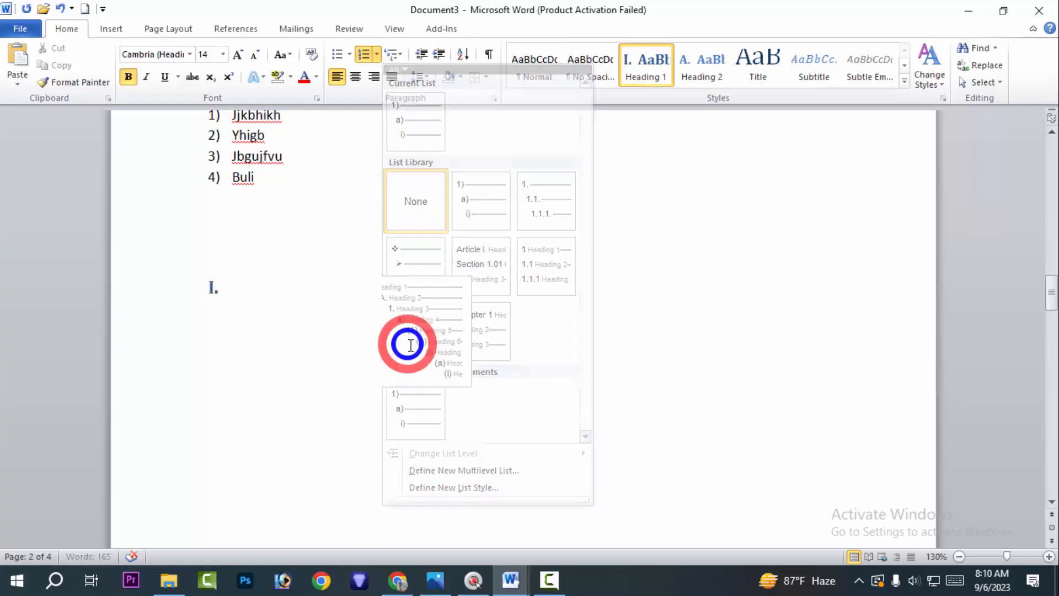
type("nkjibgjuv")
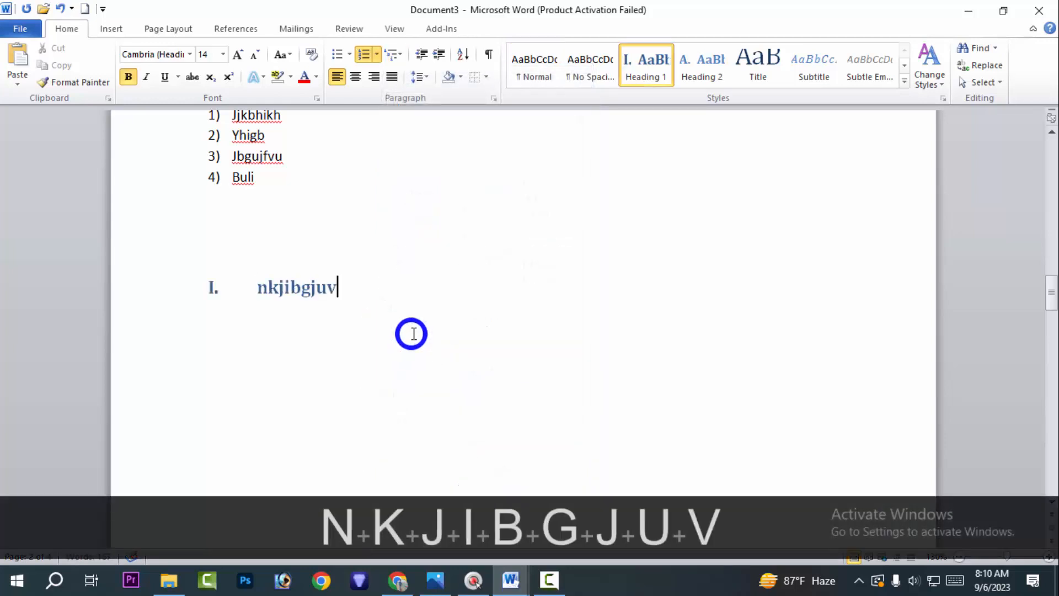
key("shift+Return")
type("hnjugb")
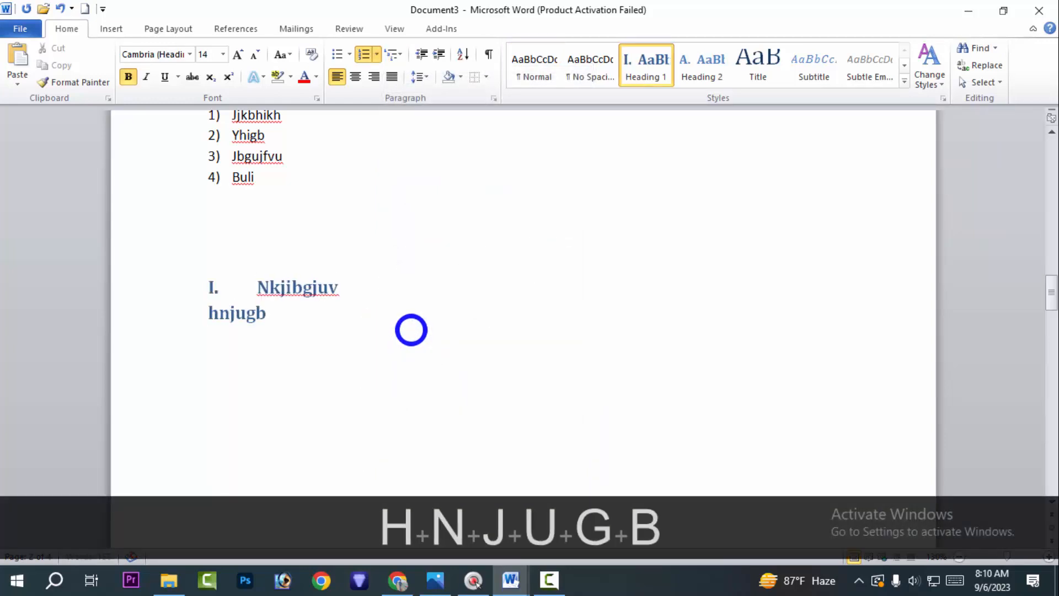
key("Return")
type("bguygyju")
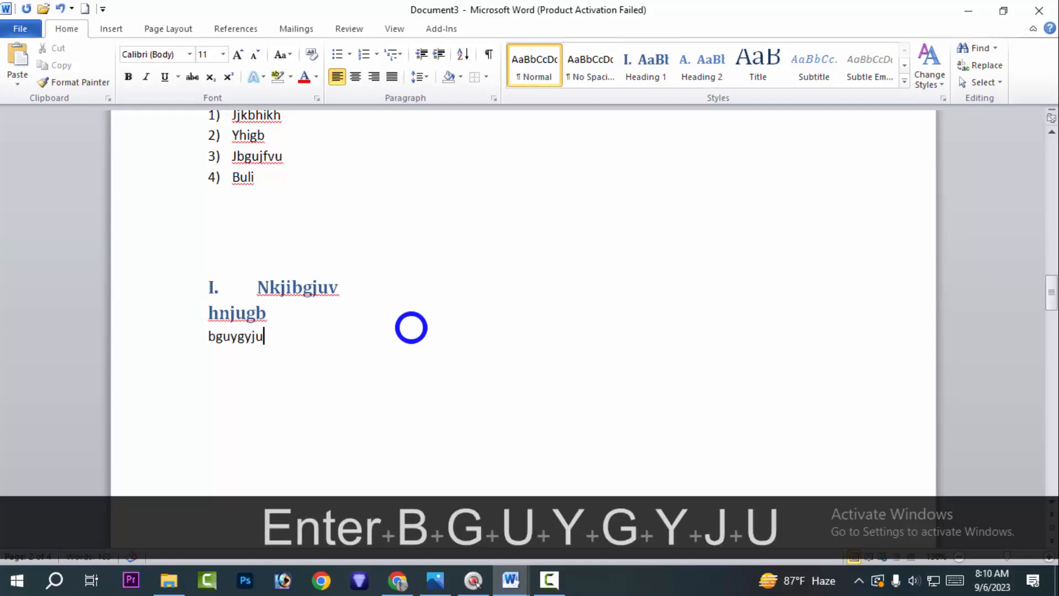
key("Return")
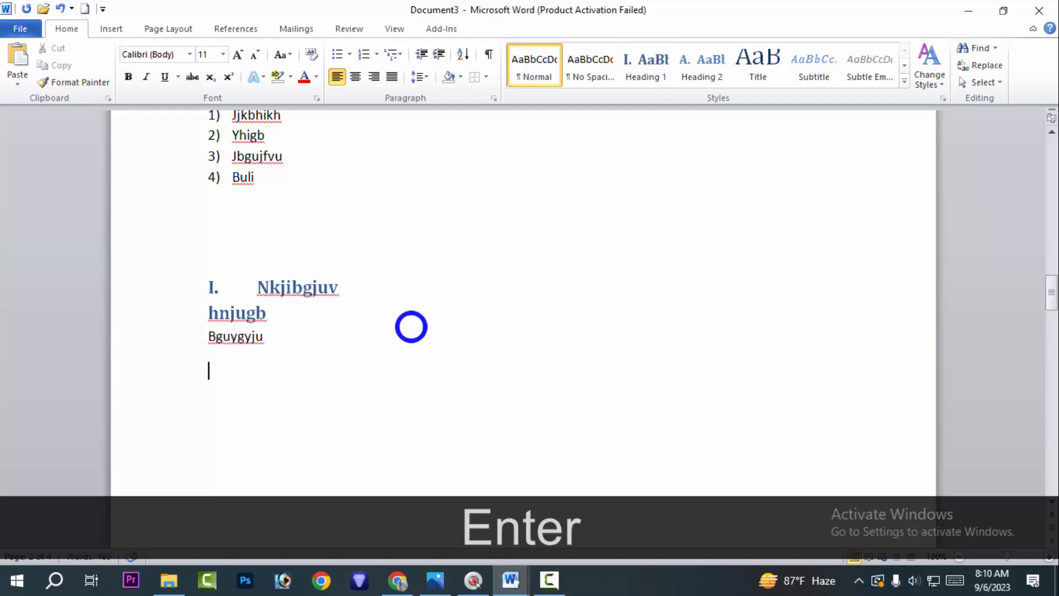
Delete the heading list item "Nkjibgjuv" and the lines "hnjugb" and "Bguygyju" beneath it.
left_click_drag(353, 331, 148, 247)
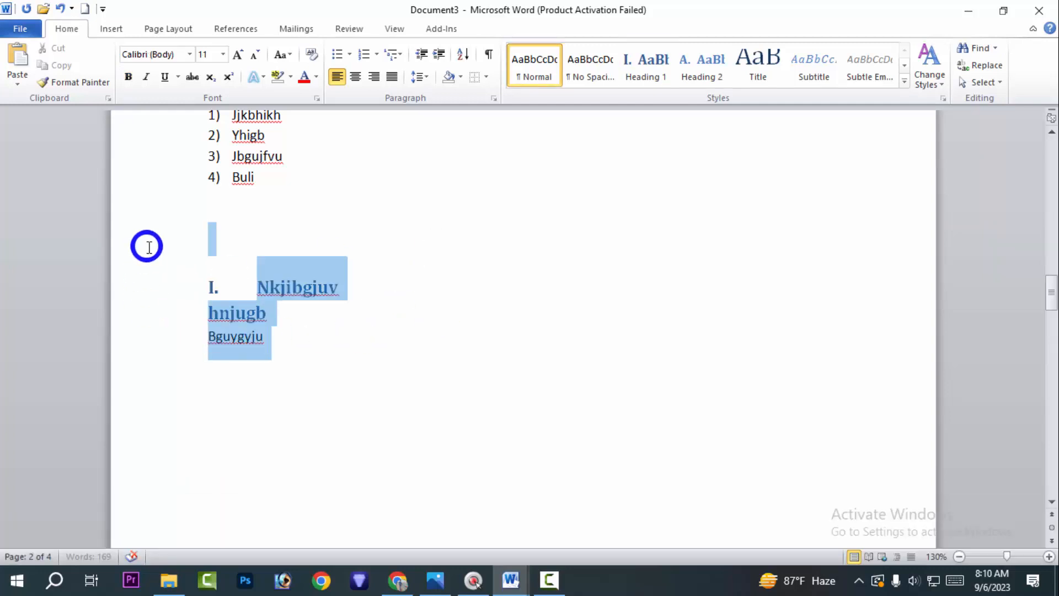
key("BackSpace")
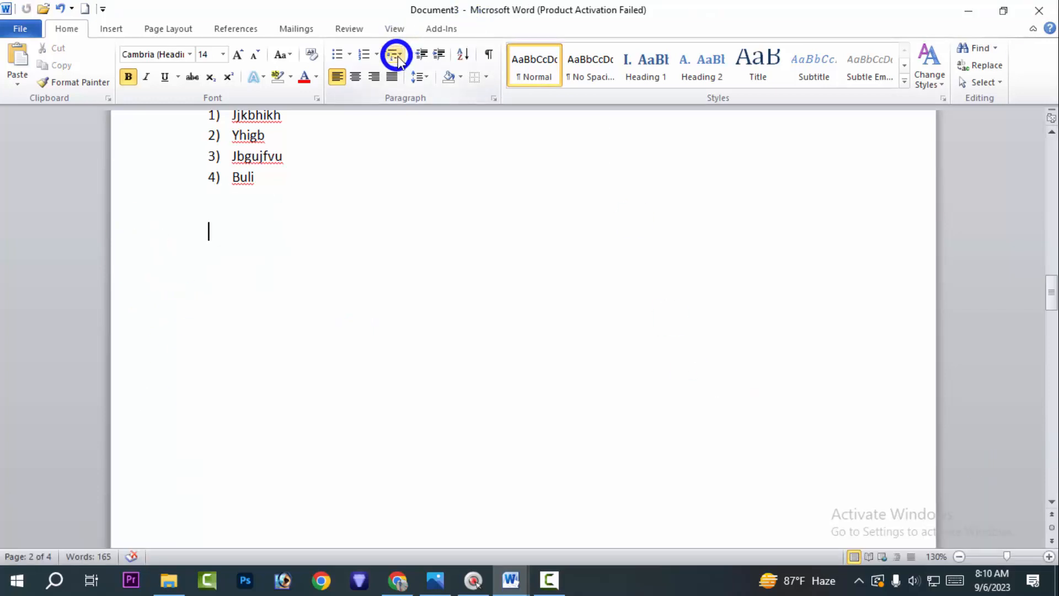
Start an I., A., 1. heading multilevel list below the numbered list with the item "Vghfgv".
left_click(395, 55)
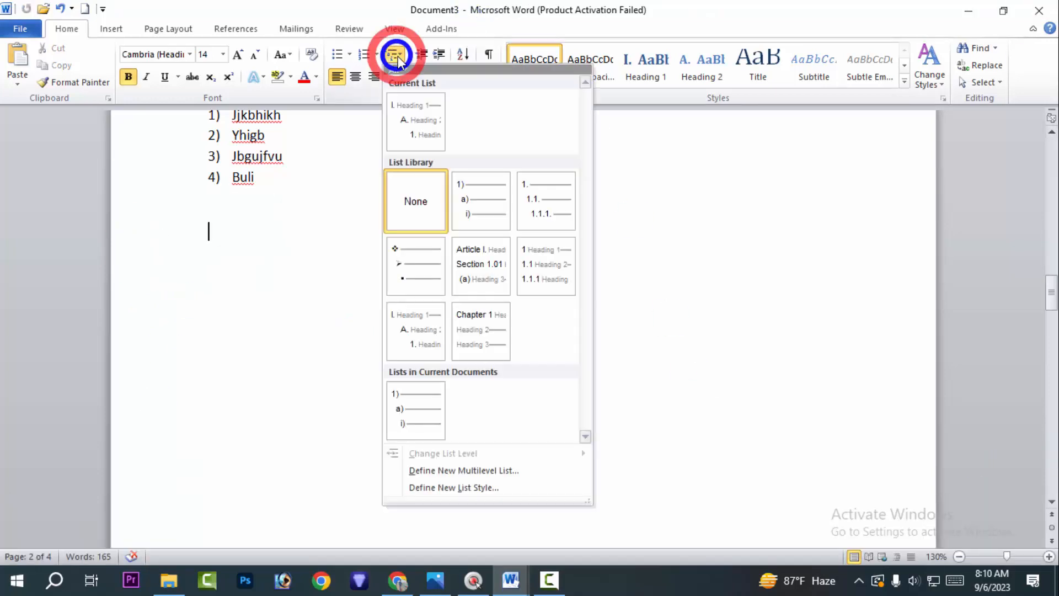
left_click(426, 342)
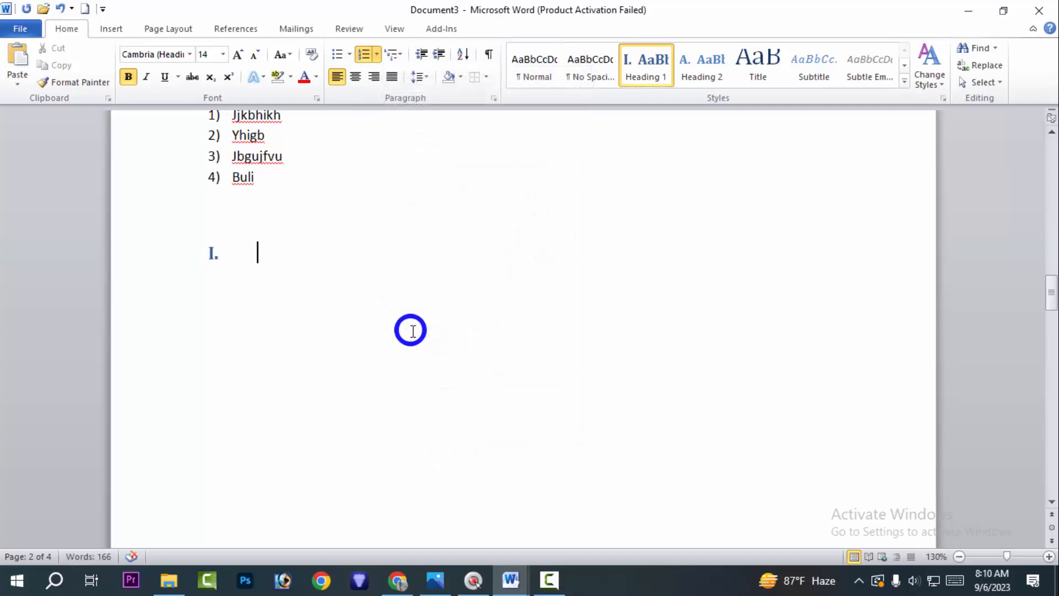
type("vghfgv")
key("Return")
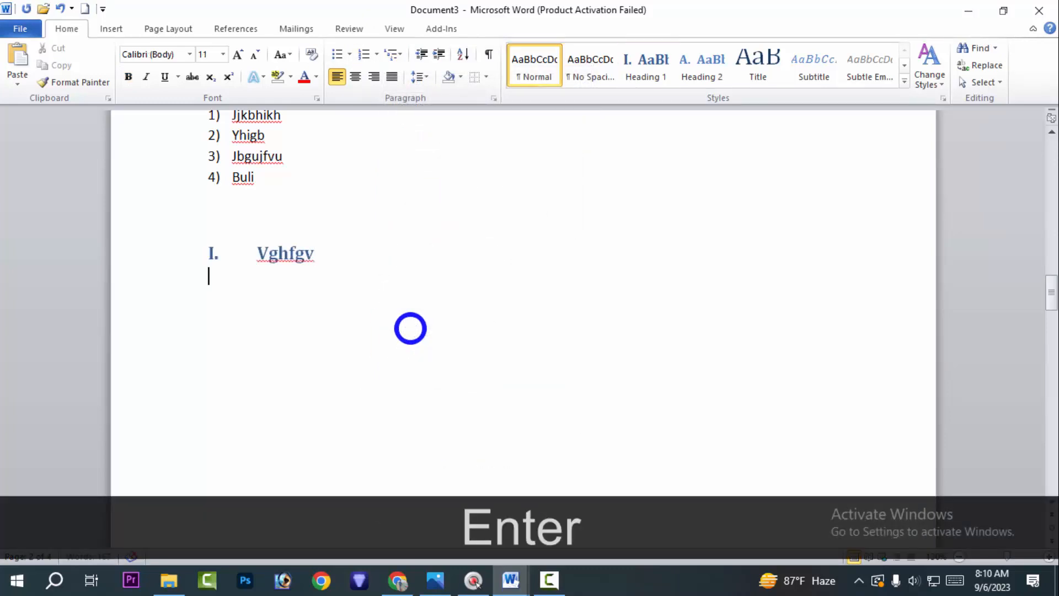
Try the plain line "jihu" beneath the heading item "Vghfgv" and delete it.
type("jihu")
key("BackSpace")
key("BackSpace")
key("BackSpace")
key("BackSpace")
key("BackSpace")
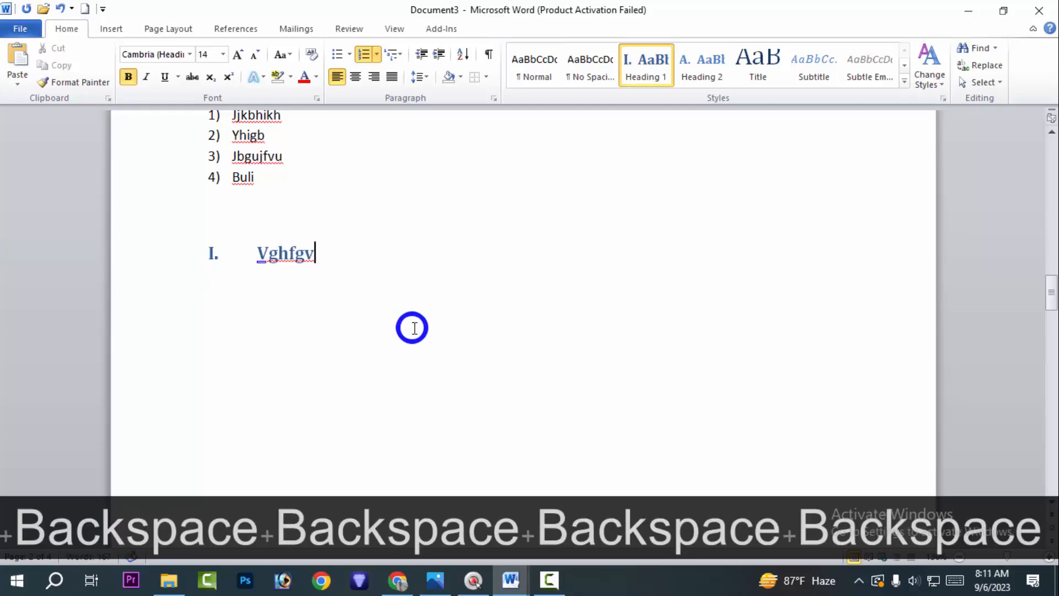
Change the heading list item "Vghfgv" to the Normal style and deselect it.
left_click(116, 252)
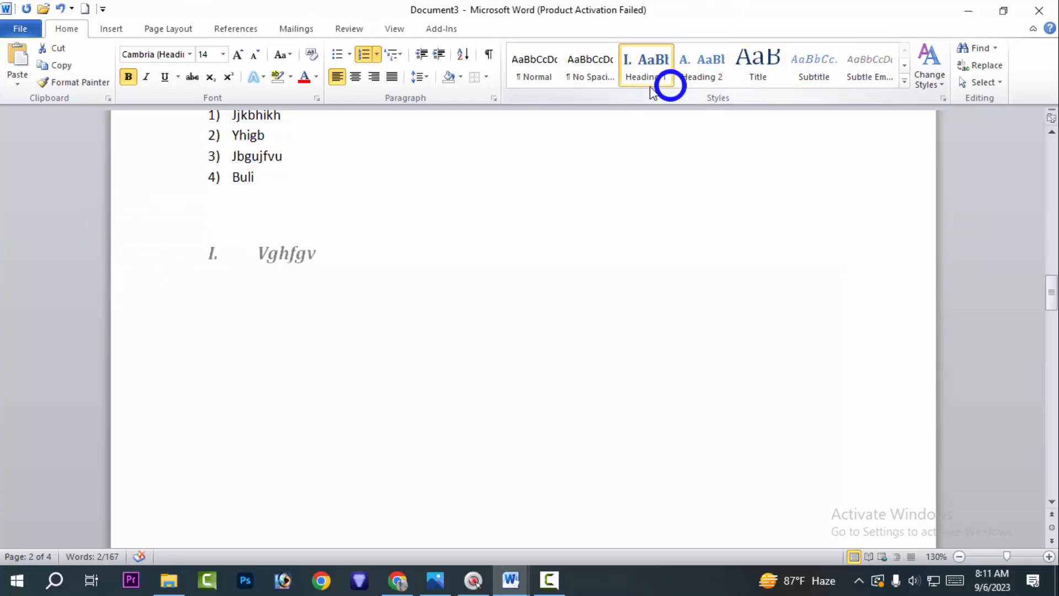
left_click(538, 66)
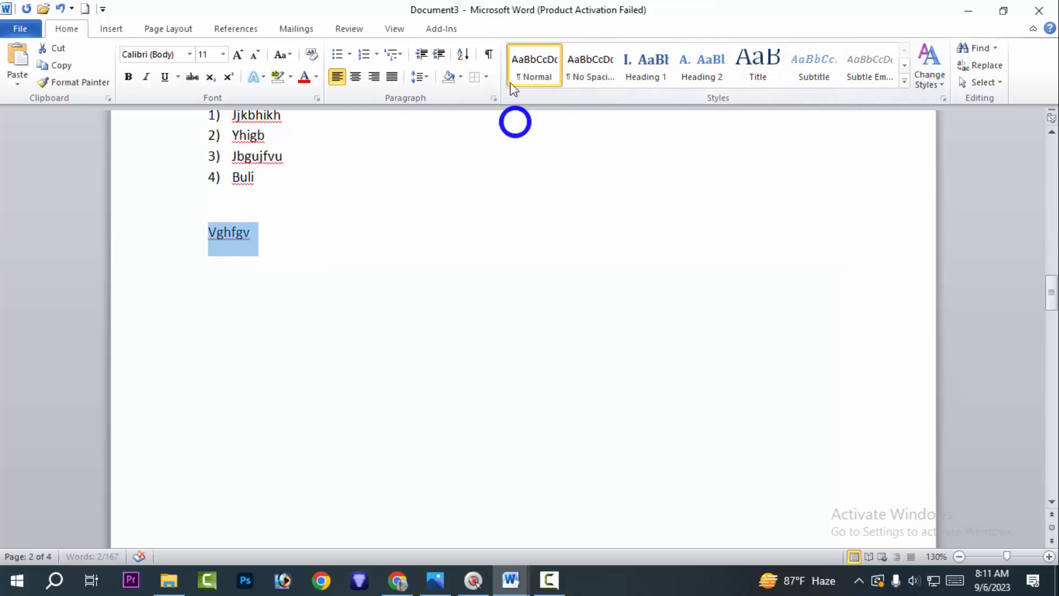
double_click(306, 266)
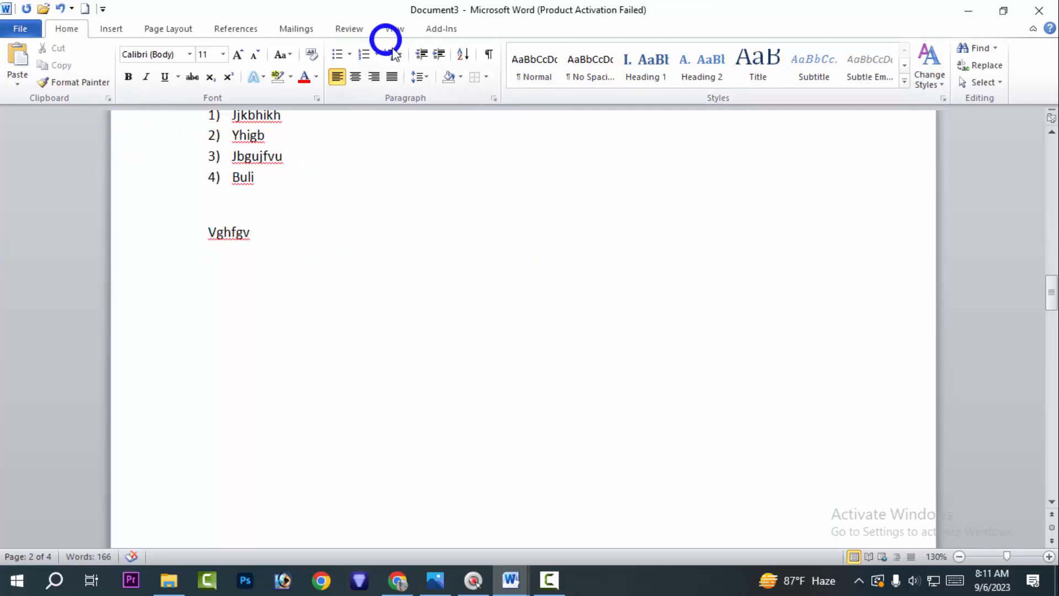
Add blank paragraphs beneath the numbered list to continue on page 3, and place the cursor there.
key("Return")
key("Return")
key("Return")
key("Return")
key("Return")
key("Return")
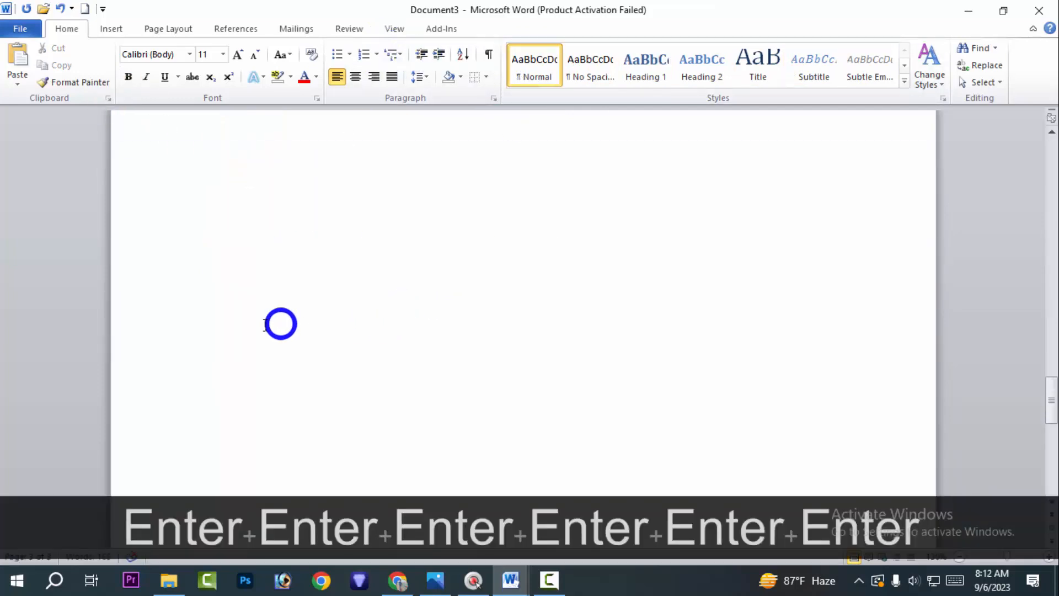
left_click(231, 171)
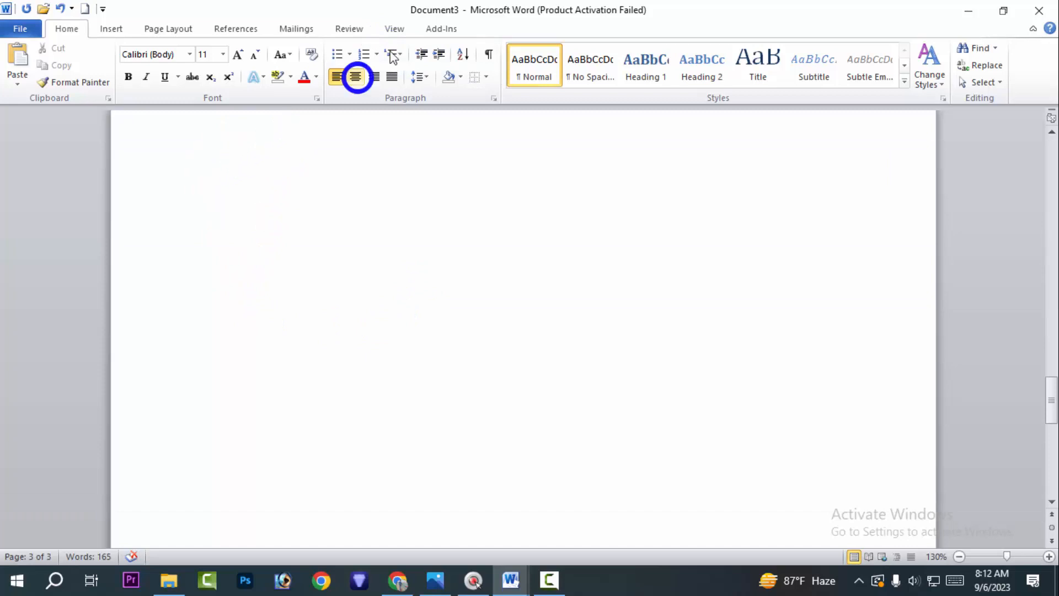
Show the paragraph marks and enter the text "Hugbiv bjgv" in the first blank paragraph on page 3.
left_click(487, 54)
type("hug")
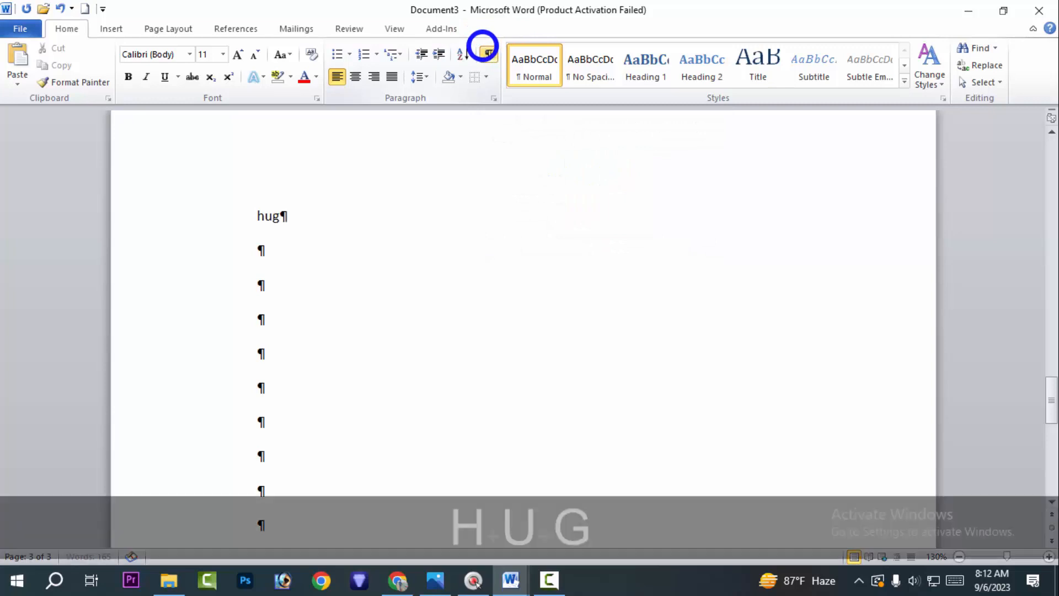
type("biv bjgv")
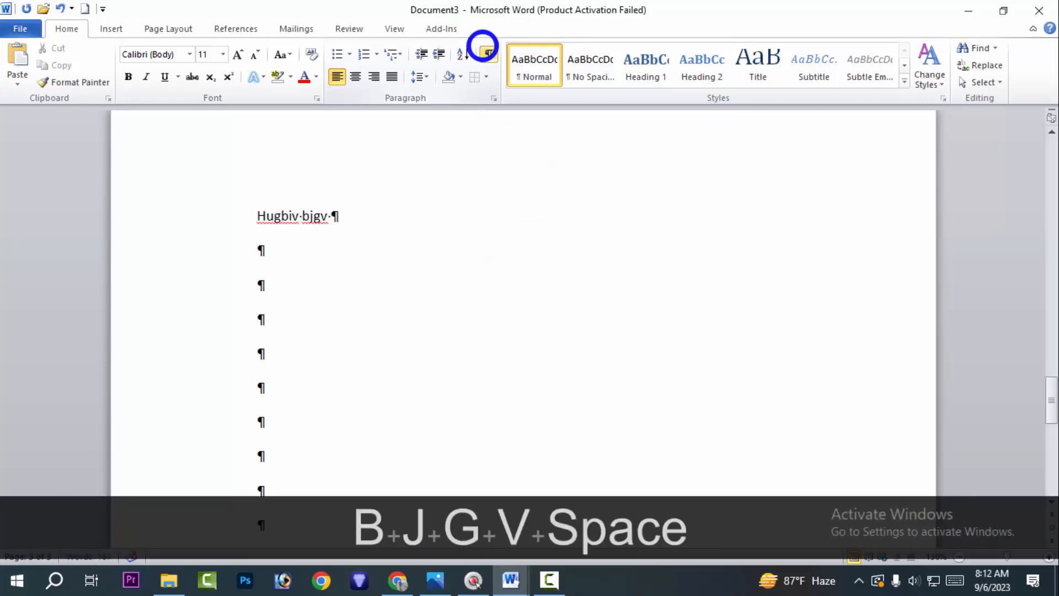
Enter the separate paragraphs "Vhvbjuvju", "gybuvvg" and "Ugbyjuvfujc" below "Hugbiv bjgv".
key("Return")
type("vhvbjuvju")
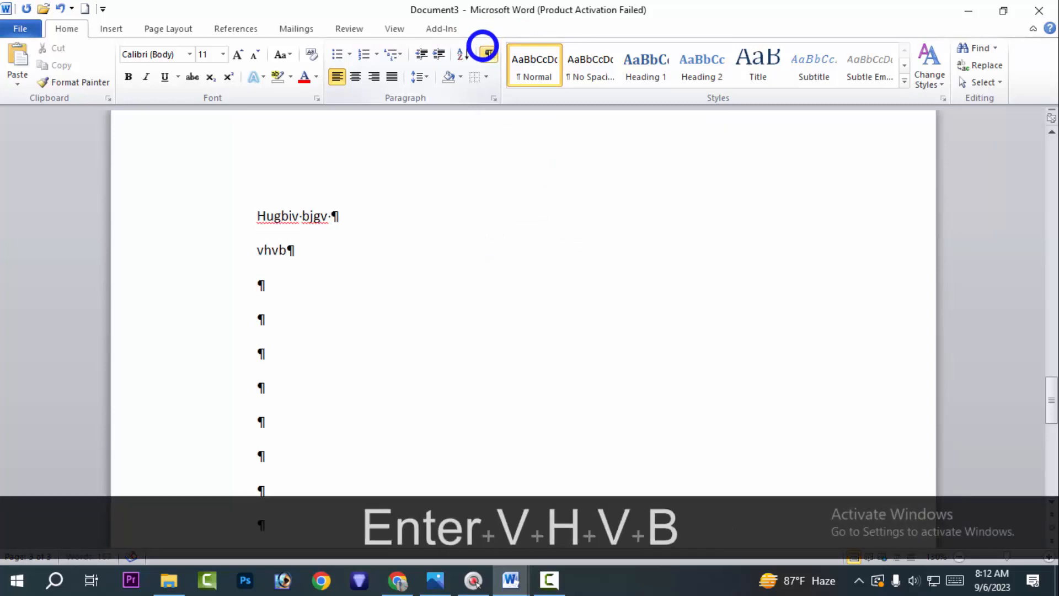
key("Return")
key("Return")
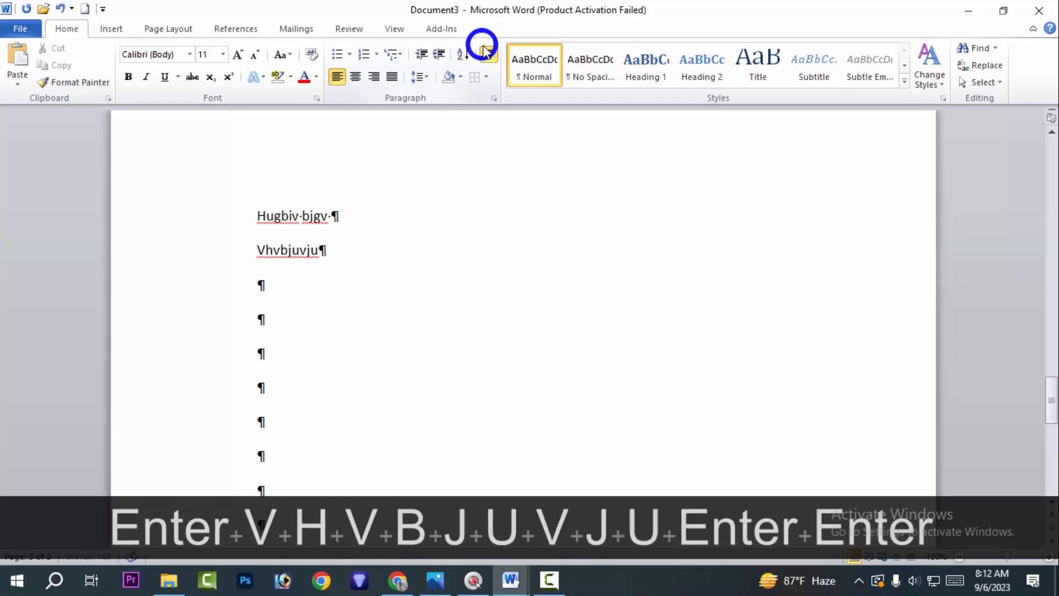
type("ugbyjuvfujc")
key("Return")
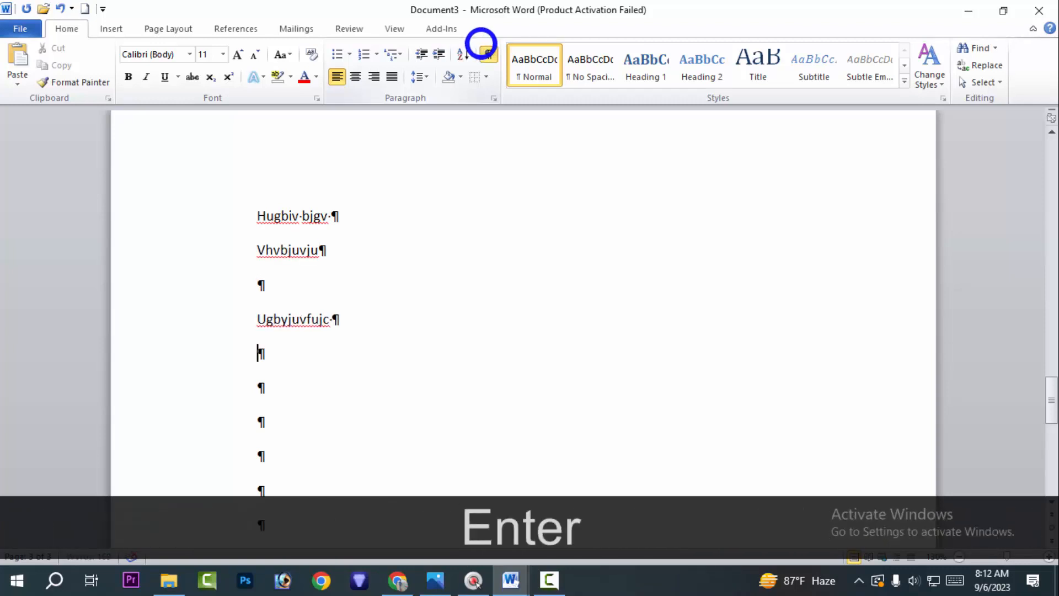
left_click(258, 283)
type("gybuvvg")
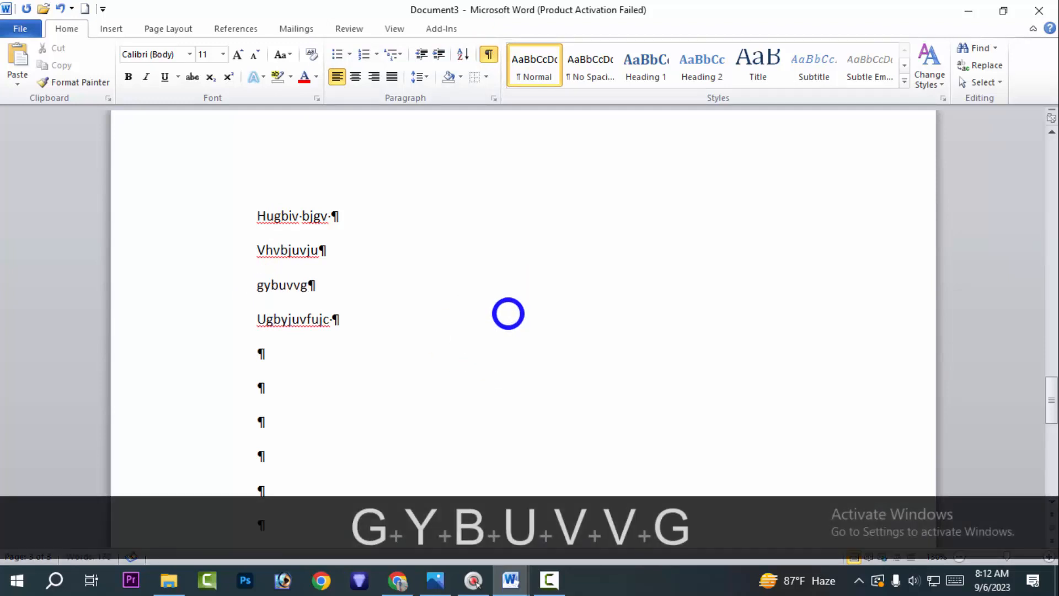
Delete the surplus empty paragraphs below "Ugbyjuvfujc", leaving a single blank one.
scroll(296, 382, "down", 5)
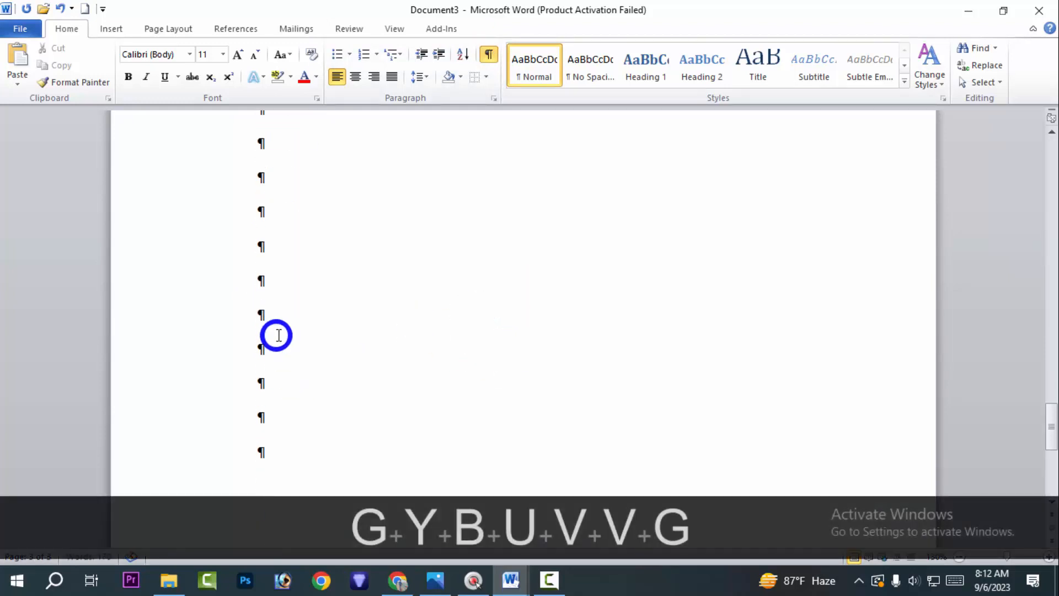
scroll(353, 281, "up", 5)
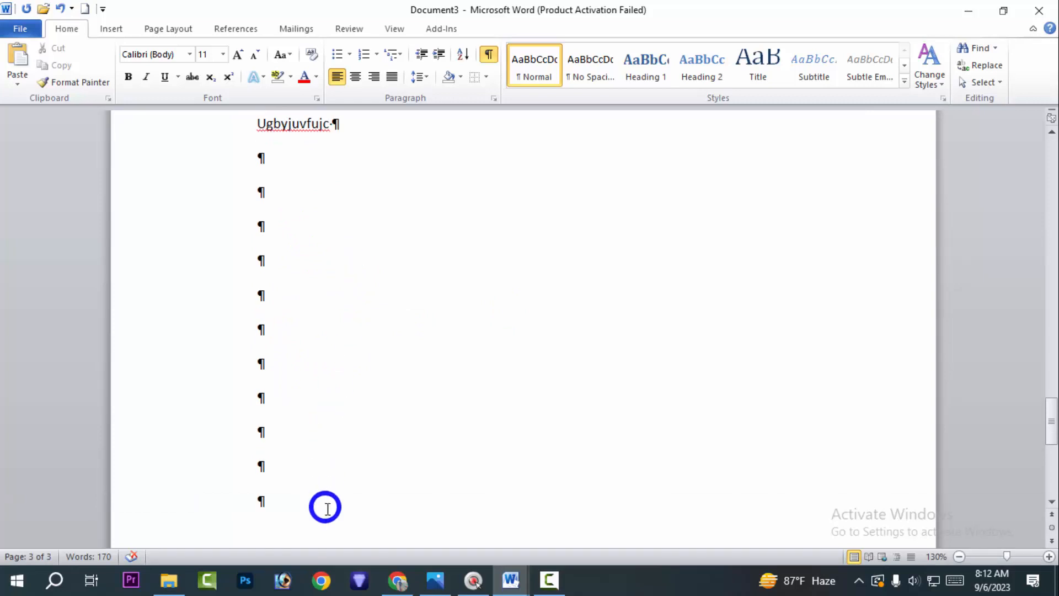
left_click_drag(324, 504, 206, 176)
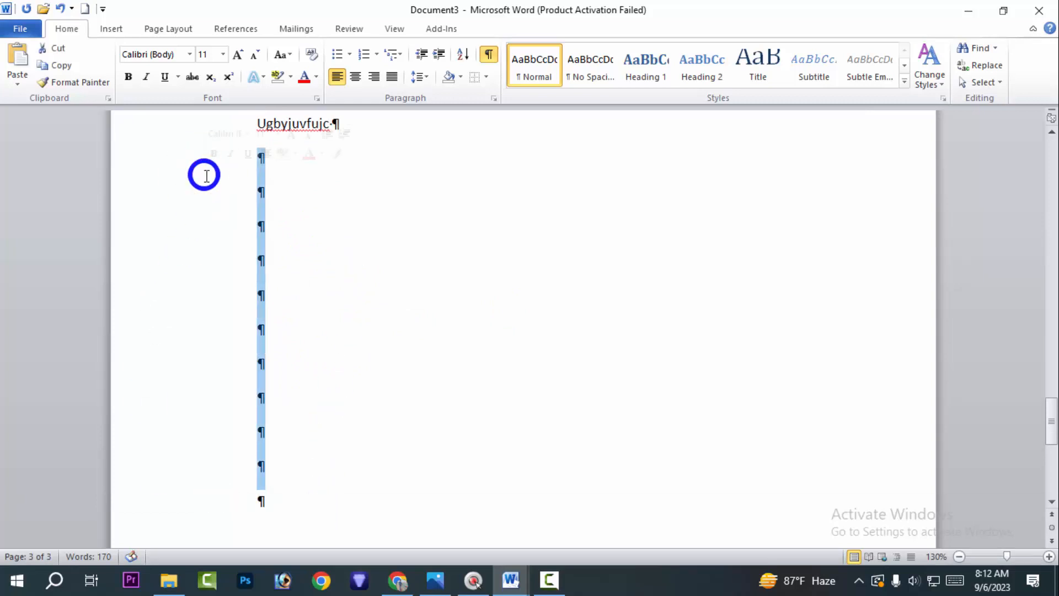
key("BackSpace")
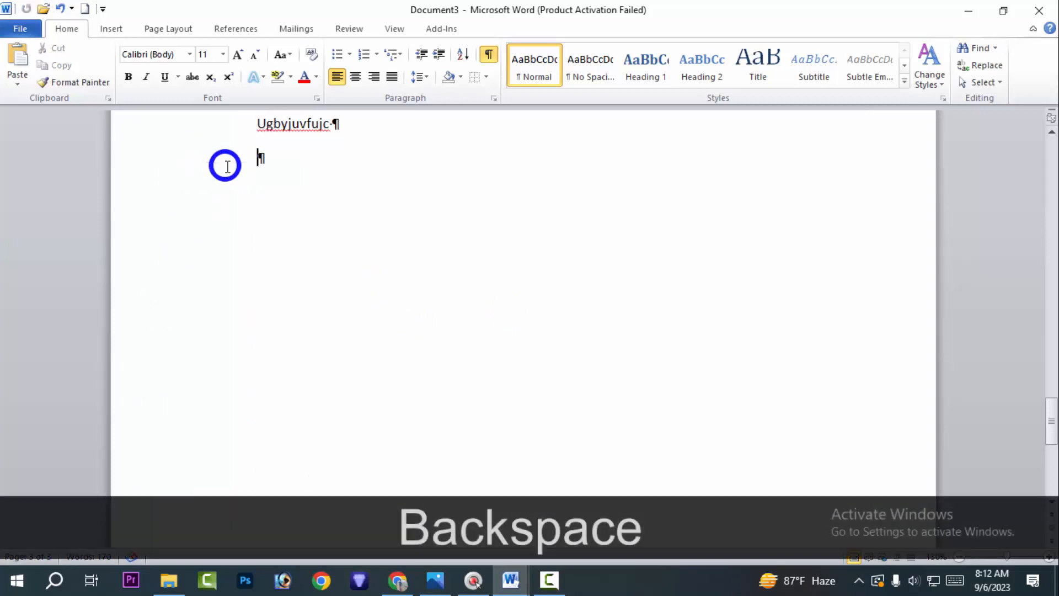
Review the formatting marks in the page 3 paragraphs and in the lettered and Roman-numbered lists.
scroll(355, 243, "up", 4)
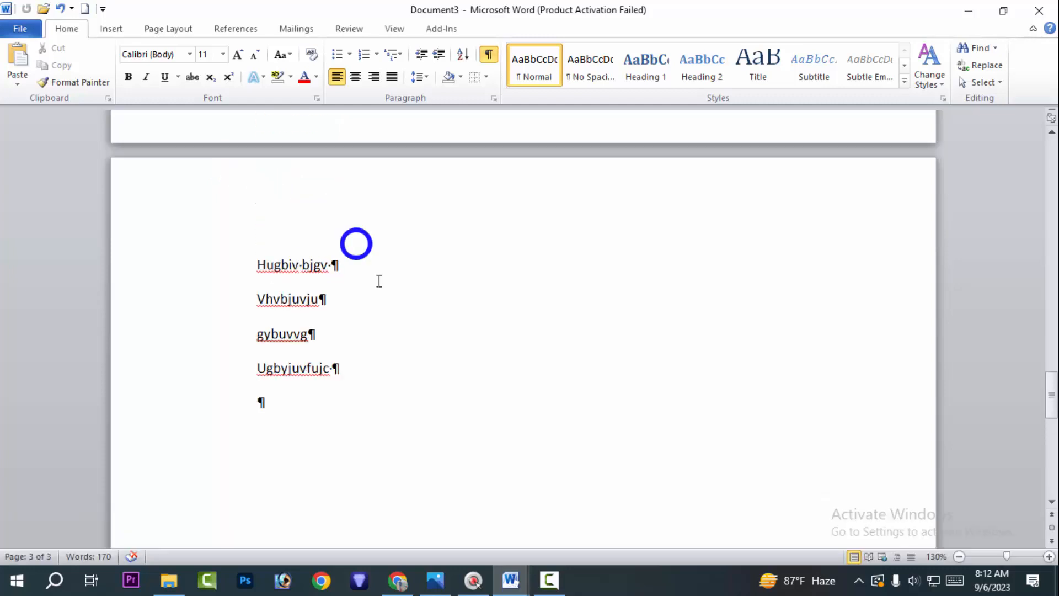
left_click(210, 369)
left_click(452, 427)
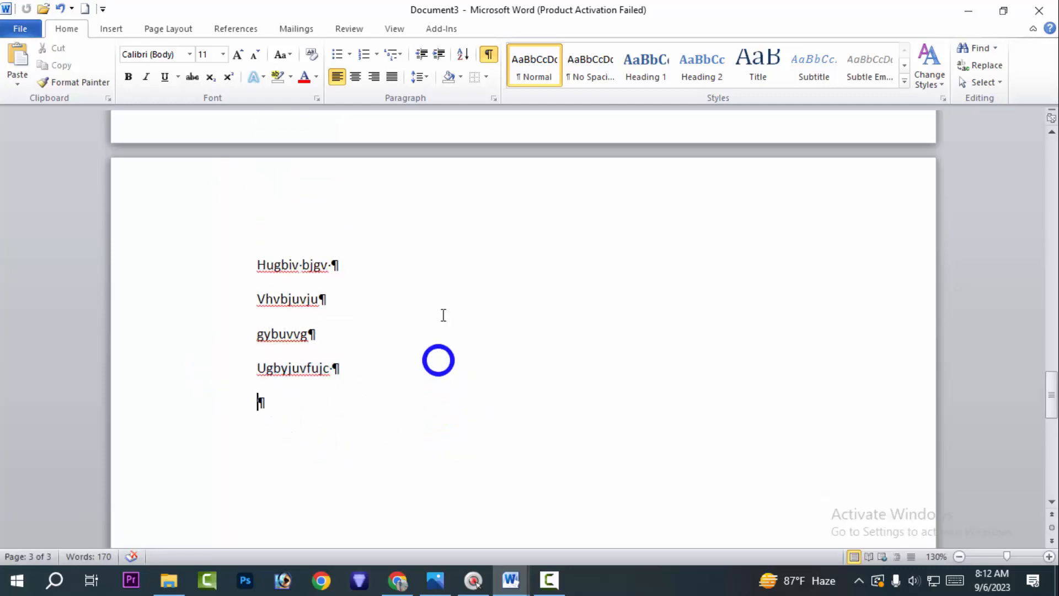
scroll(442, 311, "up", 6)
scroll(457, 316, "up", 8)
scroll(459, 309, "down", 10)
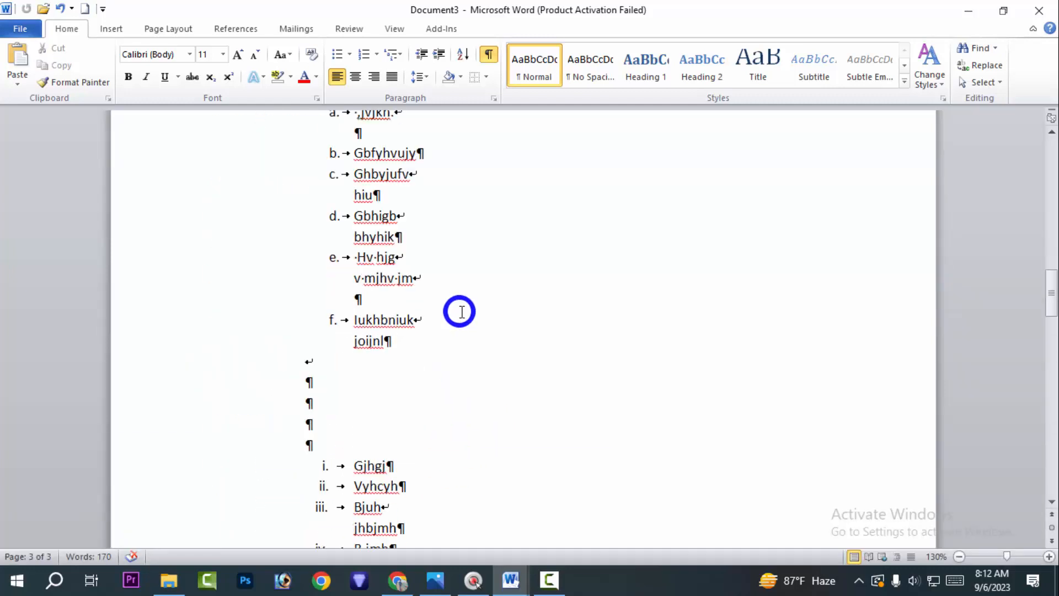
scroll(462, 287, "down", 10)
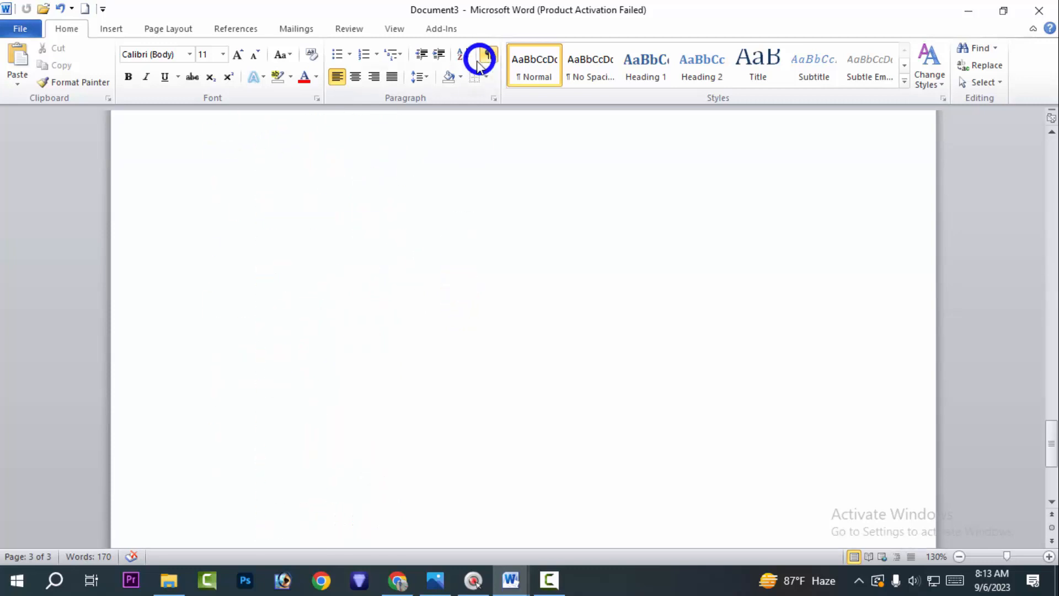